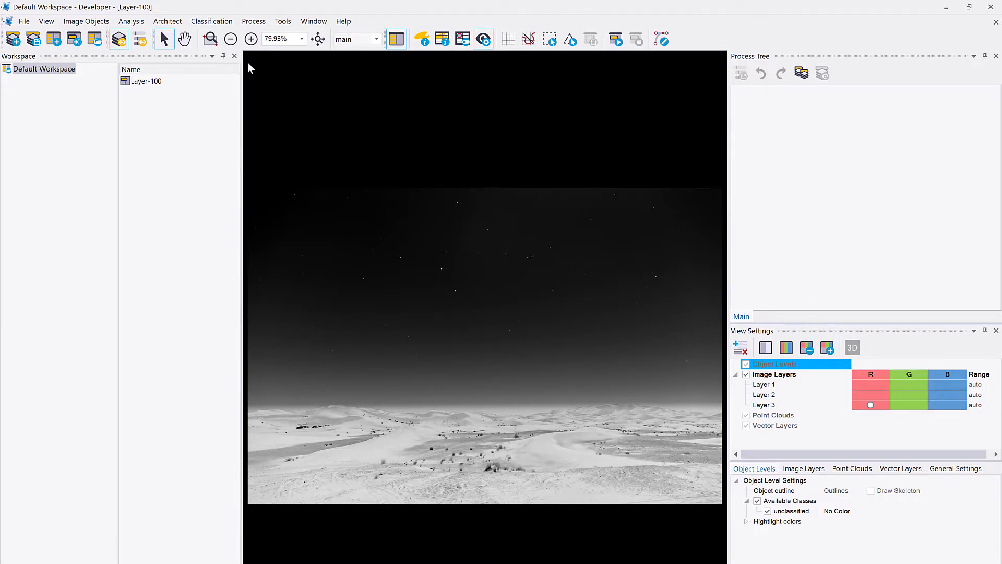
# Remove the Layer-100 project from the Default Workspace and confirm the removal.
pyautogui.click(156, 87)
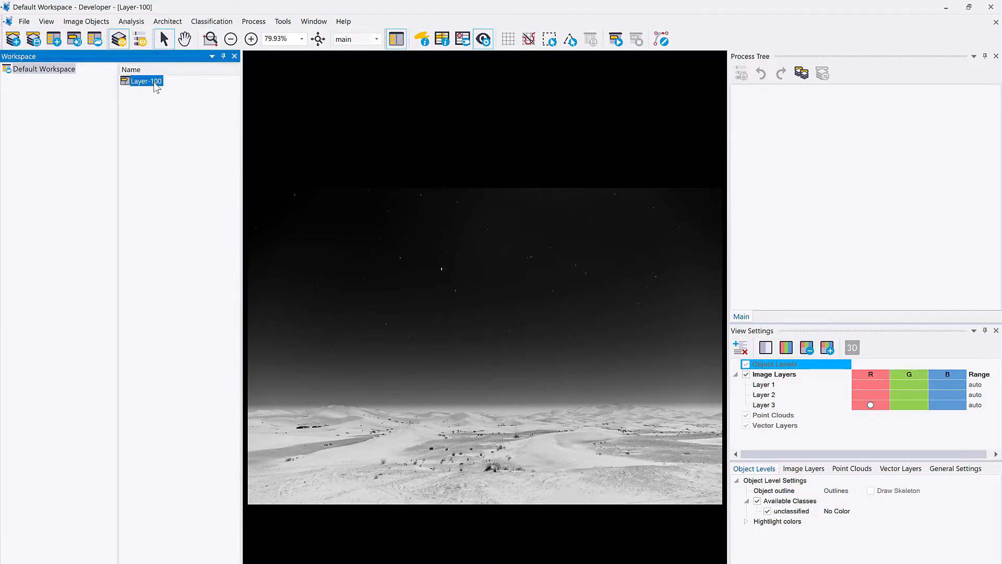
pyautogui.press('Delete')
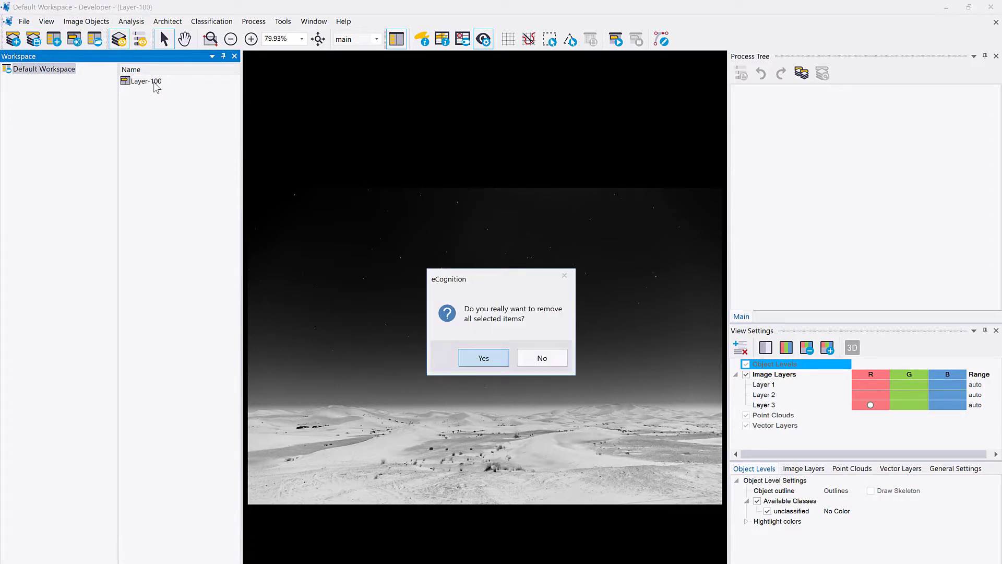
pyautogui.click(475, 358)
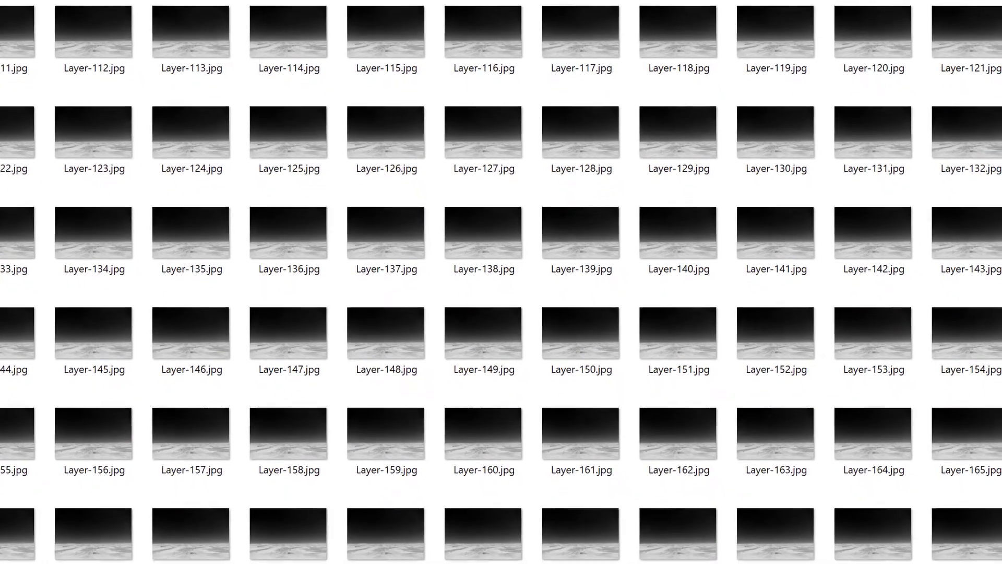
# Start a customized import into the Default Workspace and name it Customized Import Startrails.
pyautogui.scroll(-20, 292, 21)
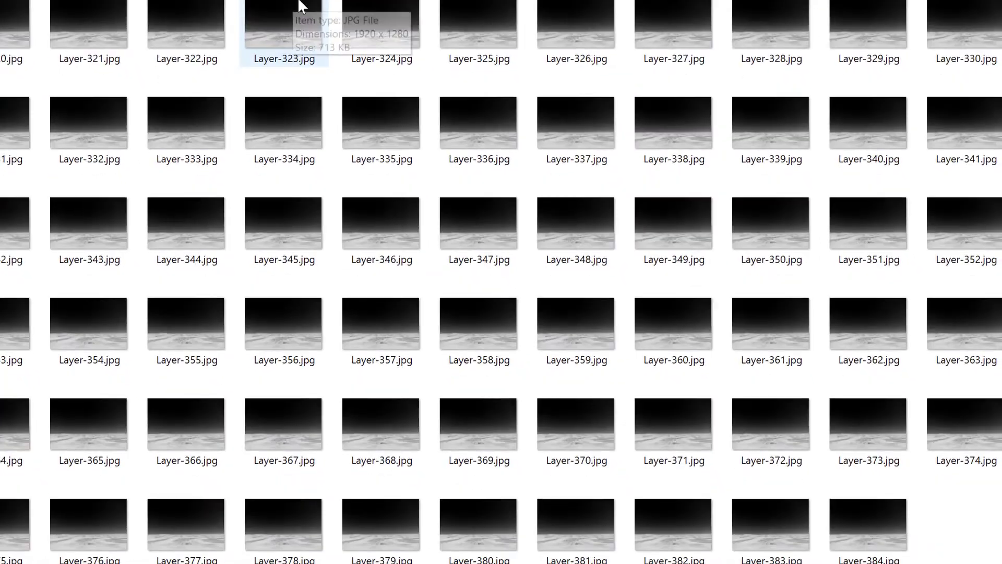
pyautogui.scroll(20, 502, 70)
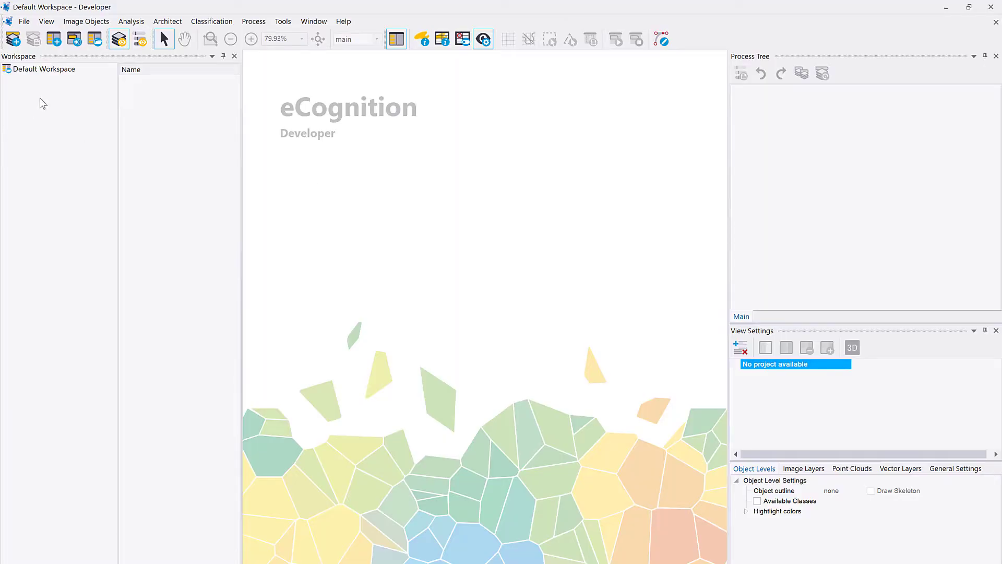
pyautogui.click(35, 72)
pyautogui.rightClick(36, 76)
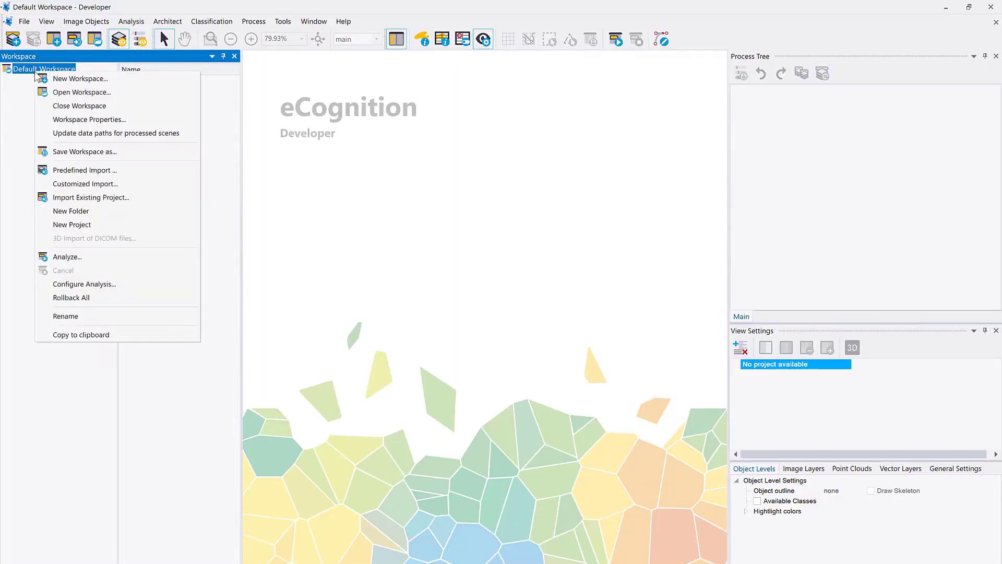
pyautogui.click(96, 187)
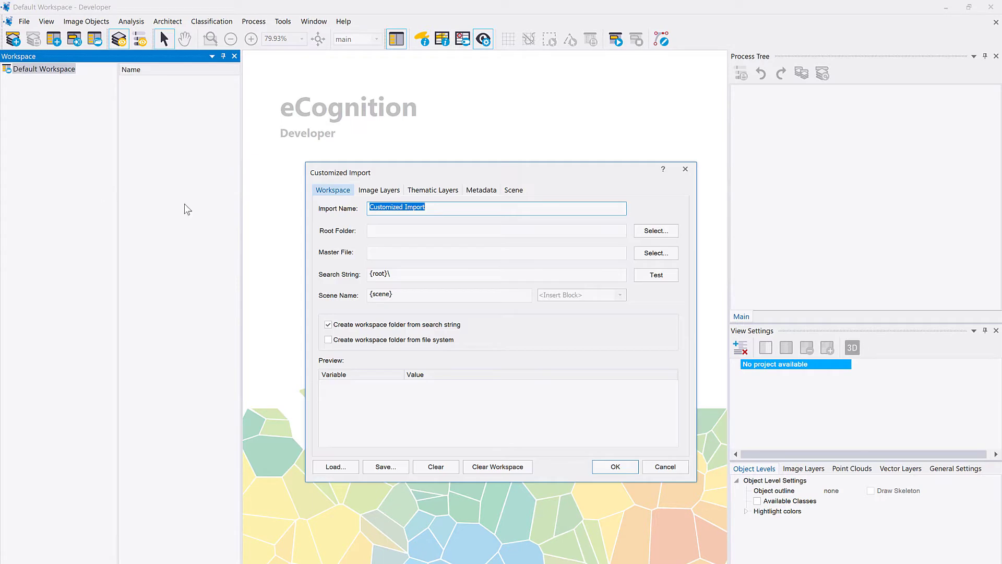
pyautogui.click(473, 213)
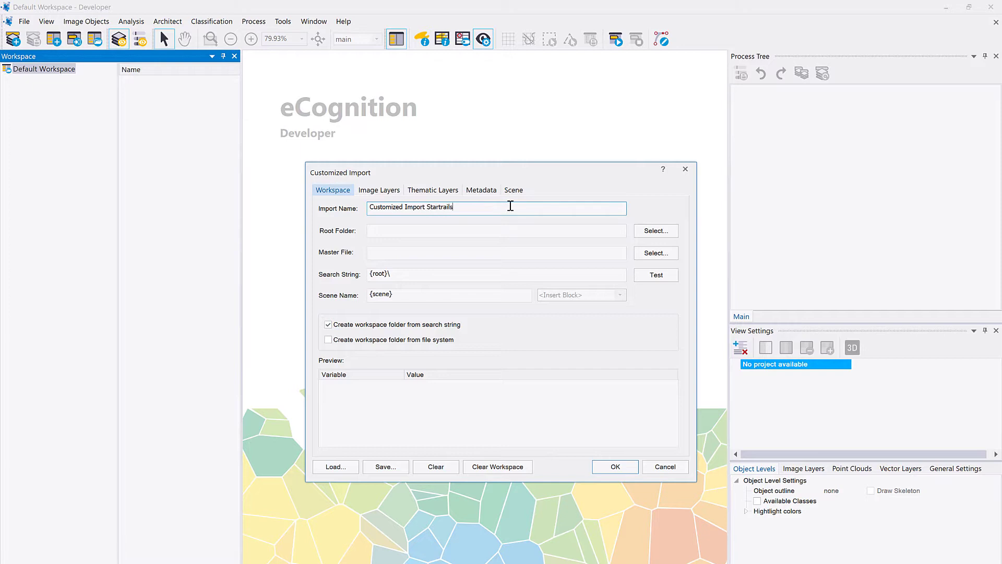
# Set the Startrails Morocco BW folder as the root folder of the customized import.
pyautogui.click(656, 230)
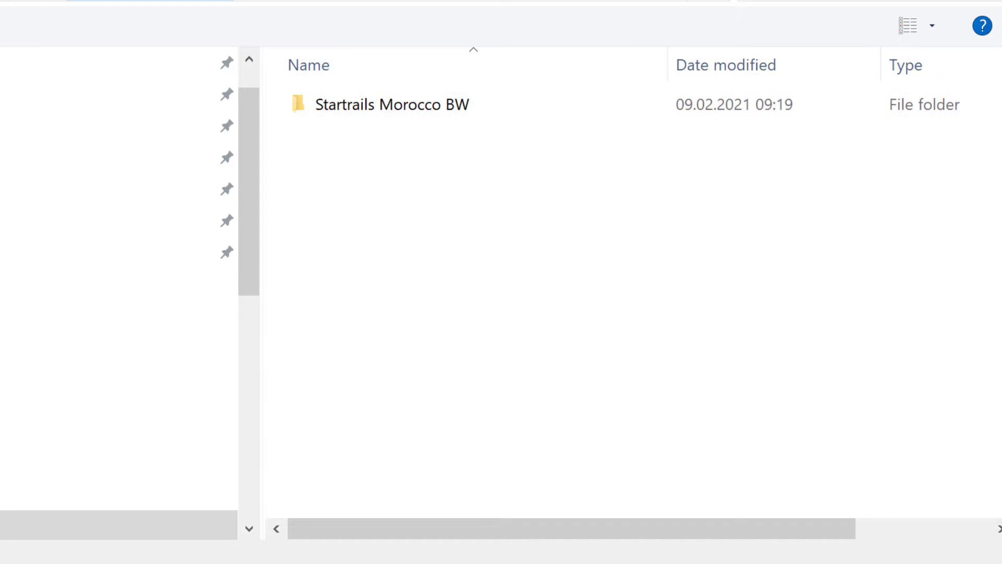
pyautogui.click(363, 113)
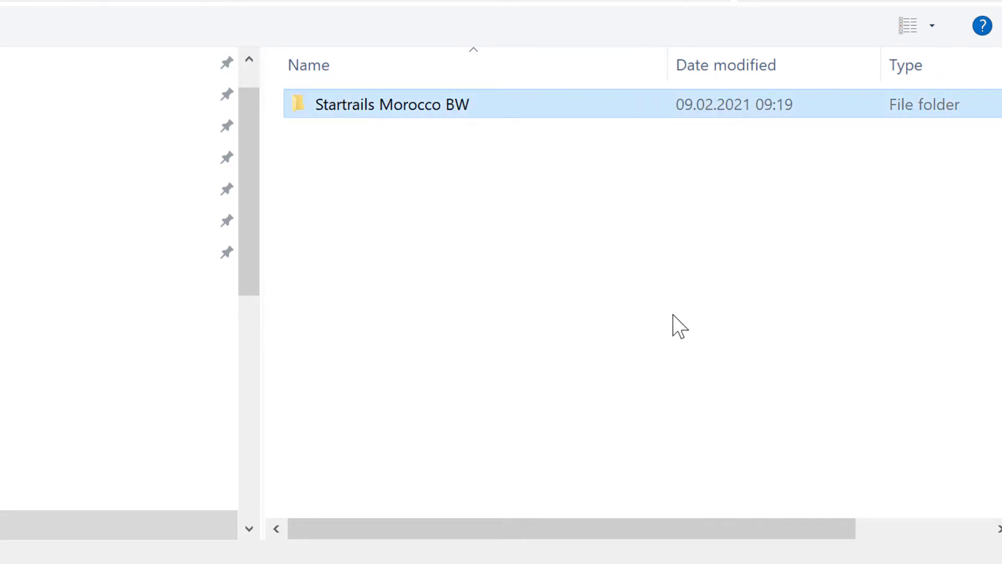
pyautogui.click(734, 478)
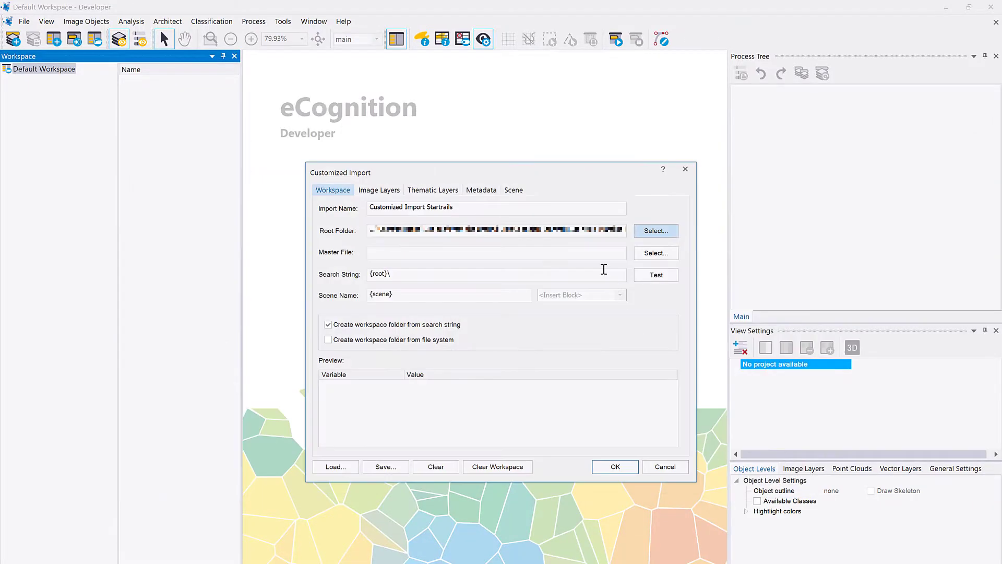
# Set Layer-100.jpg as the import's master file and test the search string {{root}\{any-folders}\{scene}.jpg:reverse}.
pyautogui.click(540, 251)
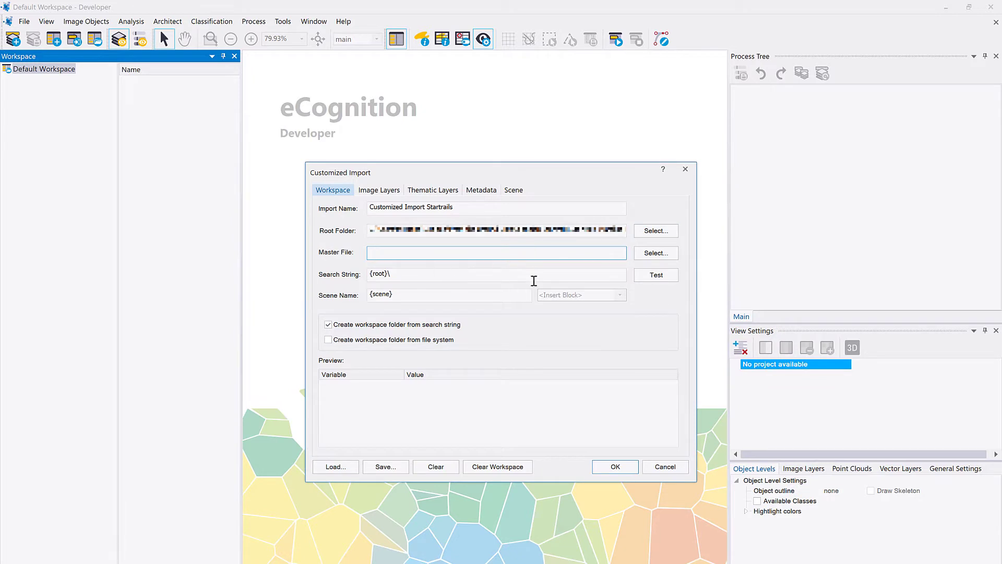
pyautogui.click(656, 253)
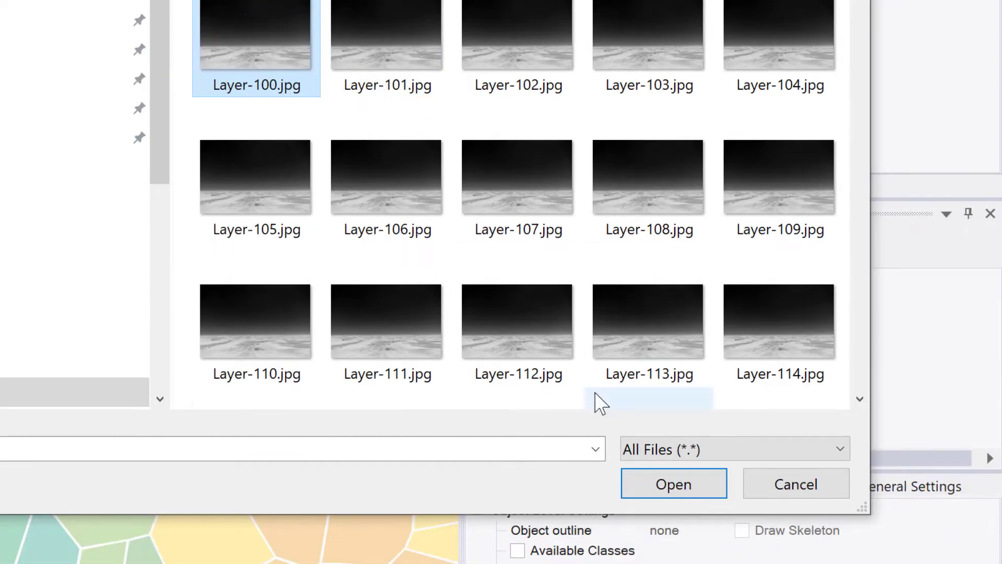
pyautogui.click(799, 524)
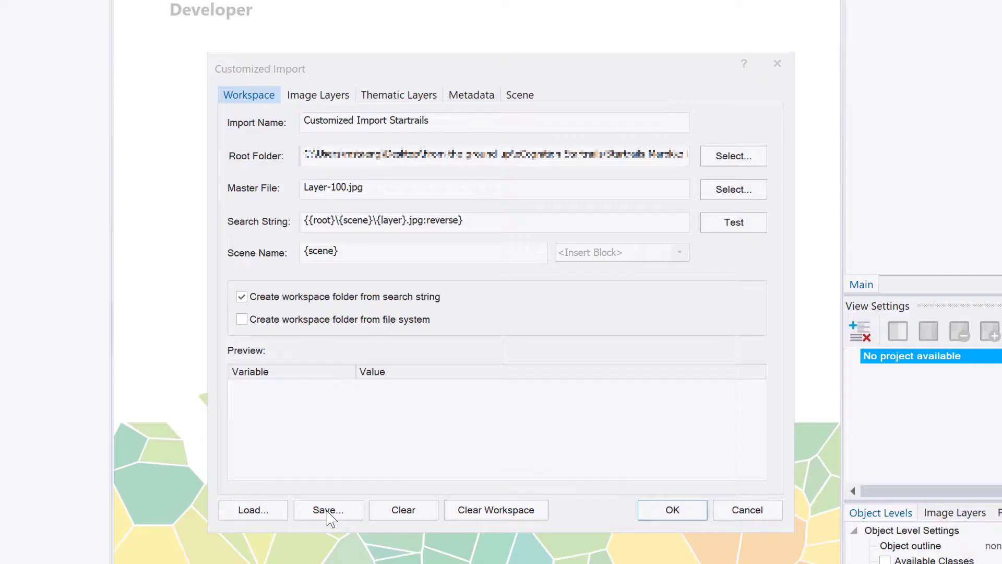
pyautogui.click(468, 220)
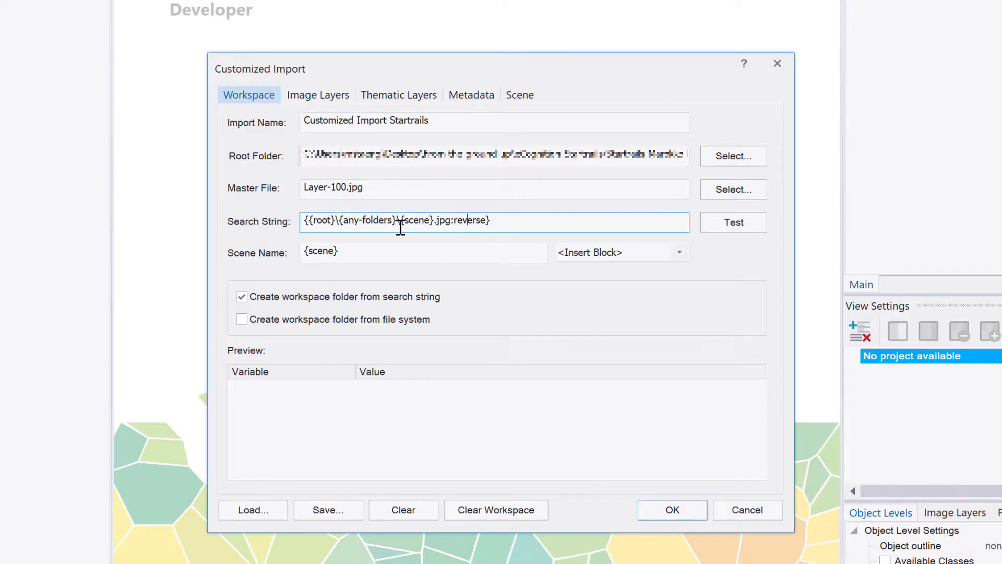
pyautogui.click(754, 225)
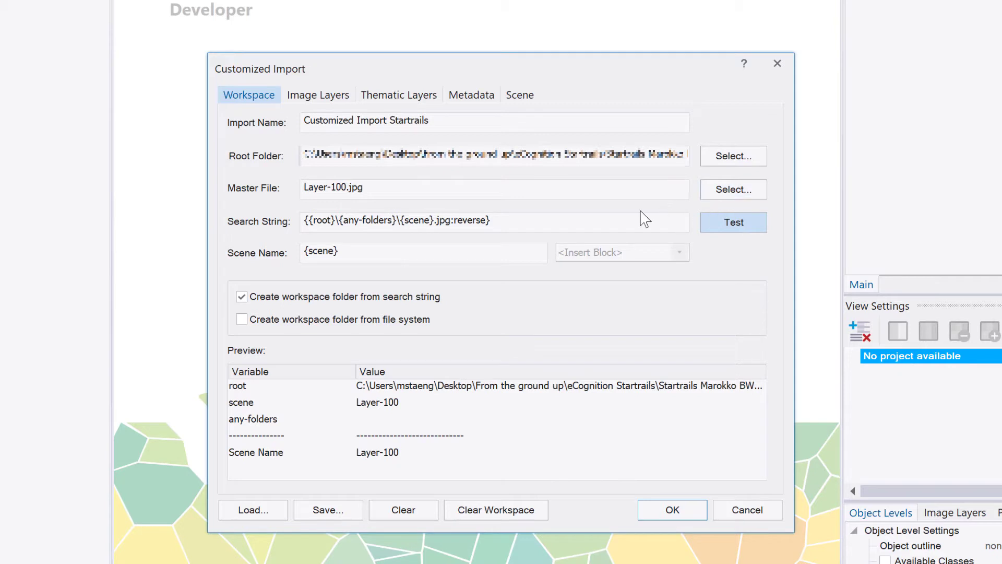
# Remove Layer 3 and Layer 2 from File 1 in the import's image layer definition, keeping only Layer 1.
pyautogui.click(325, 96)
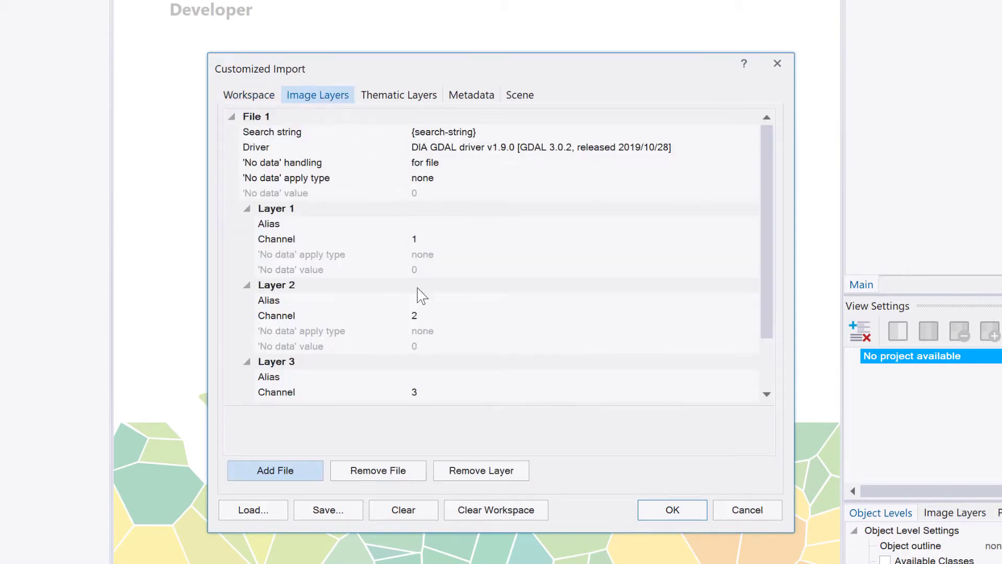
pyautogui.scroll(-1, 385, 224)
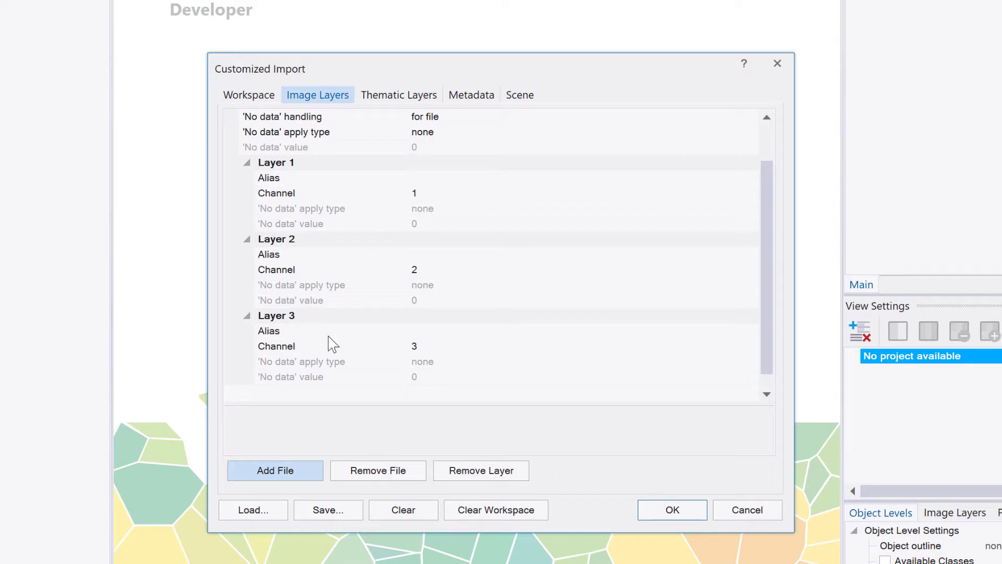
pyautogui.click(328, 335)
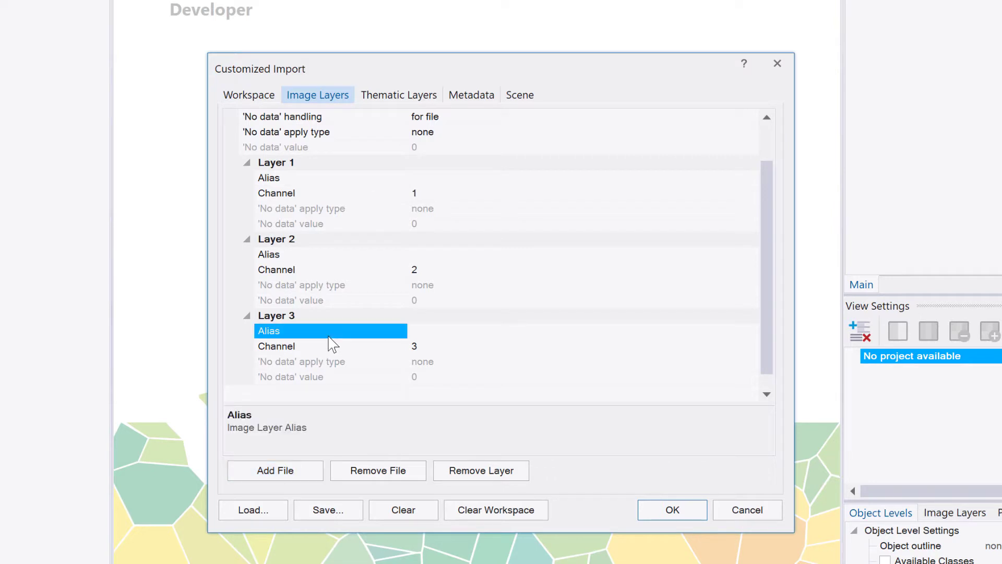
pyautogui.click(480, 472)
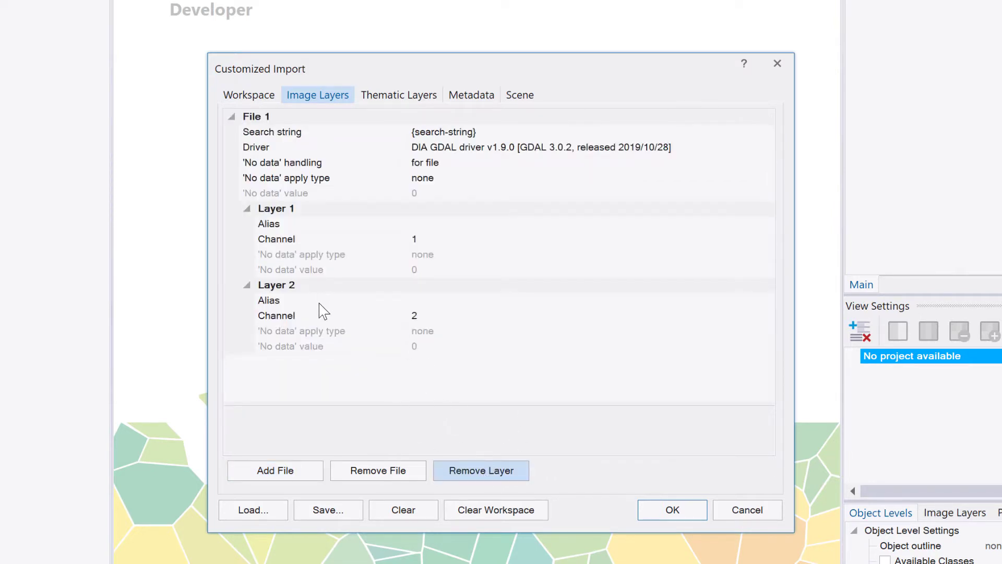
pyautogui.click(321, 301)
pyautogui.click(504, 472)
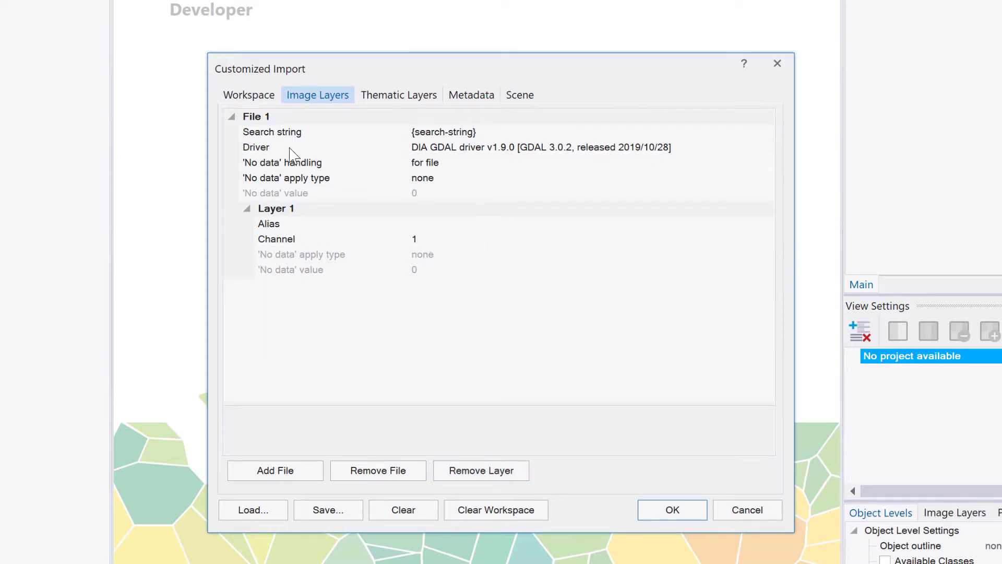
# Change the import's search string to {{root}\{scene}\{layer}.jpg:reverse} and test it.
pyautogui.click(250, 96)
pyautogui.click(392, 220)
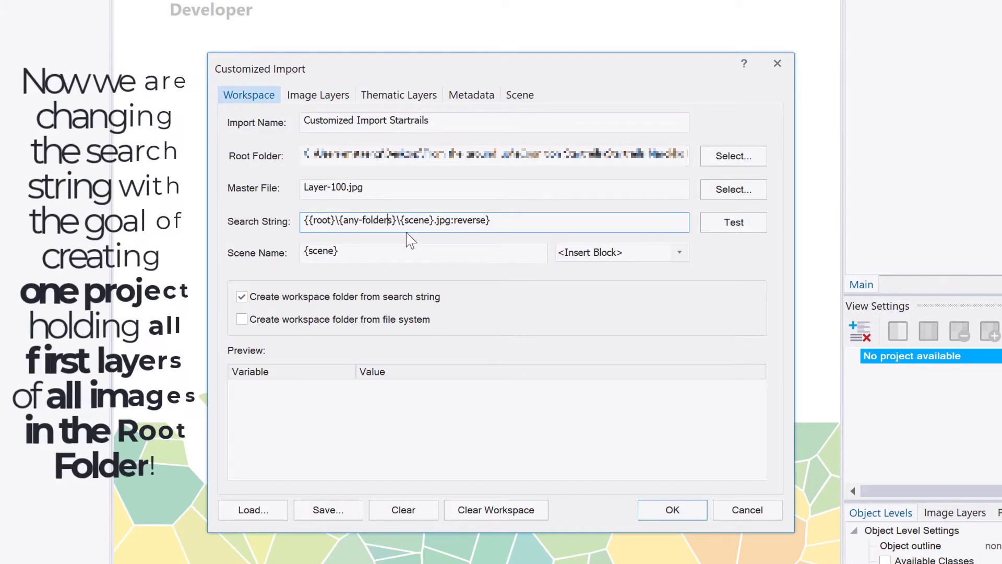
pyautogui.moveTo(393, 220); pyautogui.dragTo(343, 222)
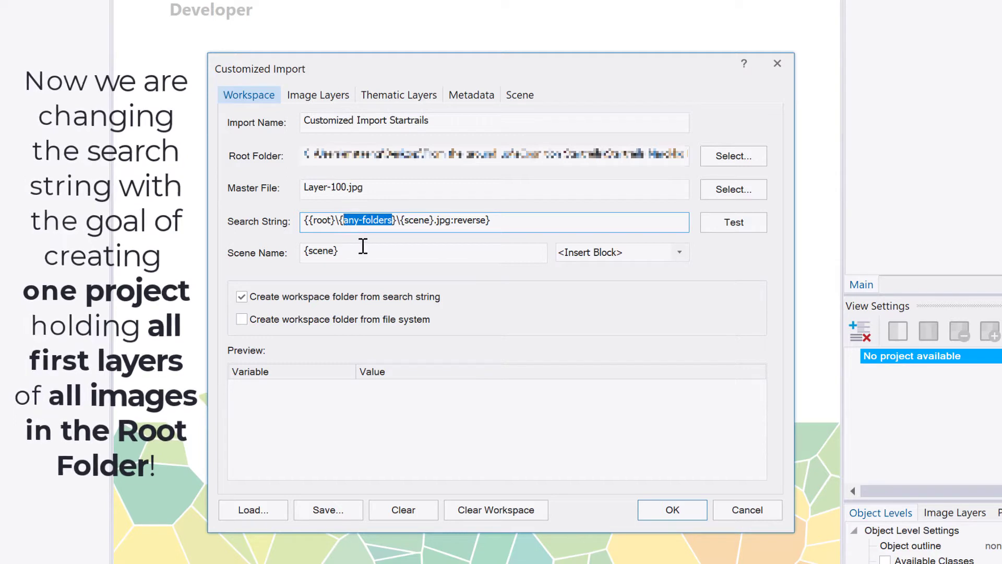
pyautogui.write('scene')
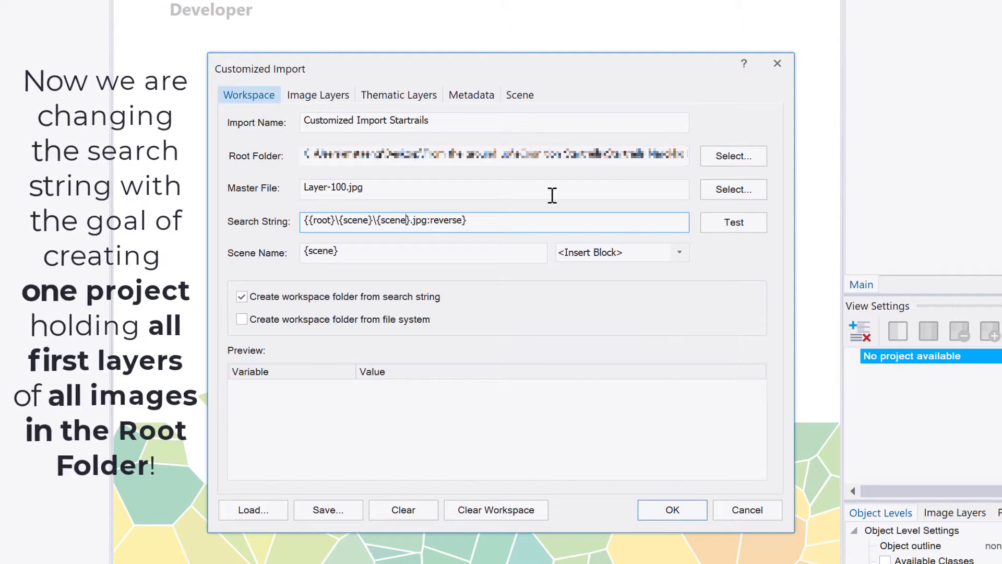
pyautogui.press('BackSpace')
pyautogui.press('BackSpace')
pyautogui.press('BackSpace')
pyautogui.press('BackSpace')
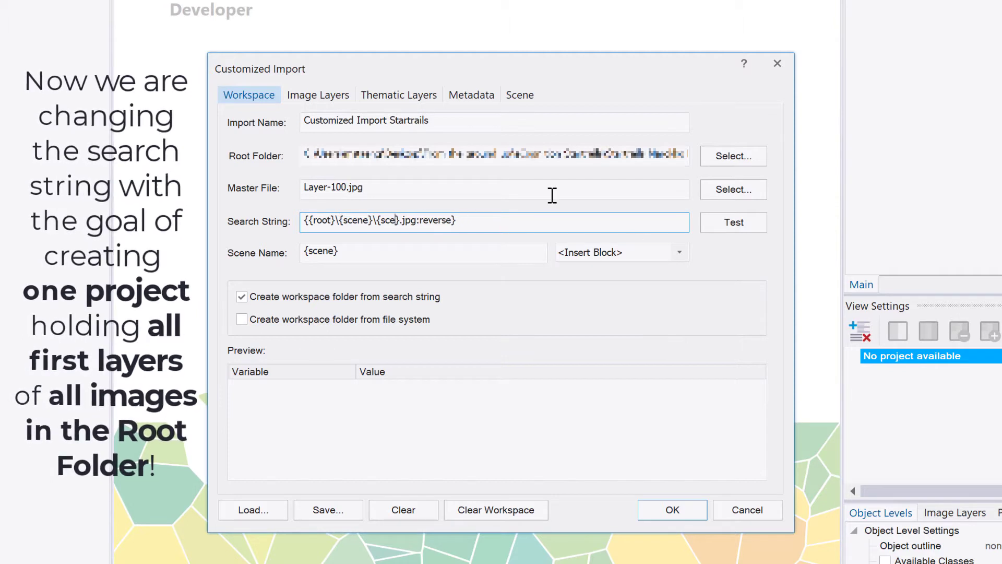
pyautogui.press('BackSpace')
pyautogui.write('layer')
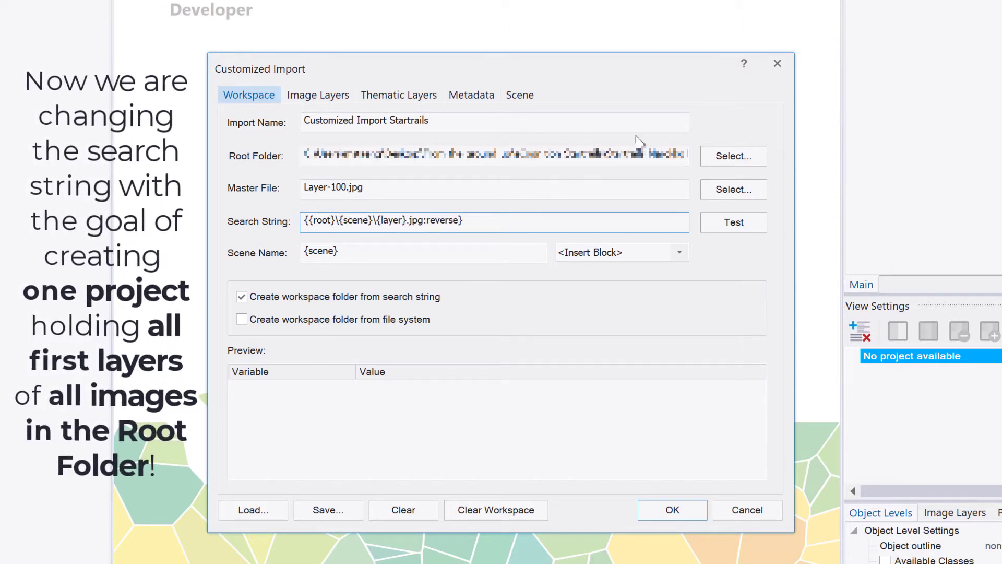
pyautogui.click(734, 222)
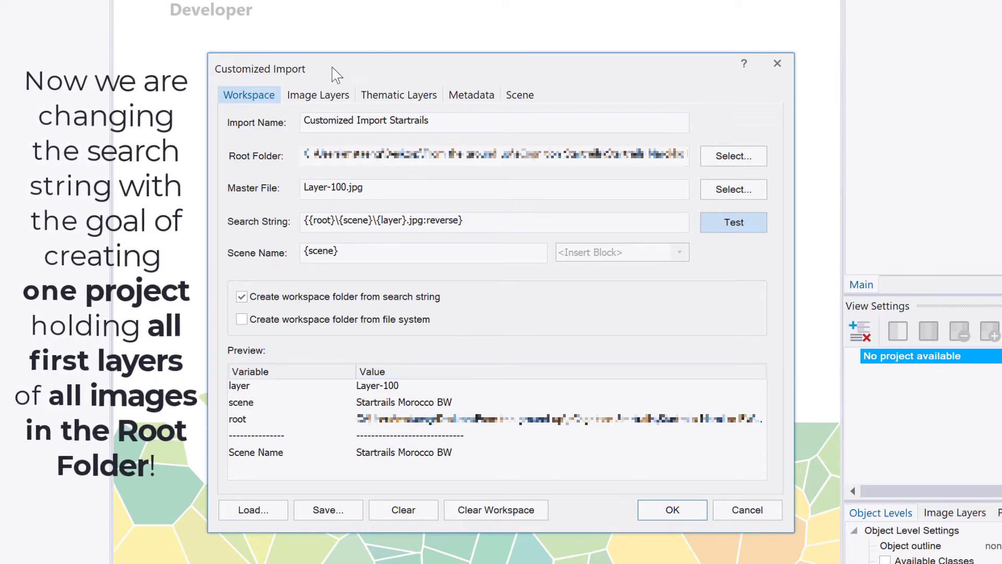
# Check the image layer definition, then save the customized import settings and run the import.
pyautogui.click(318, 96)
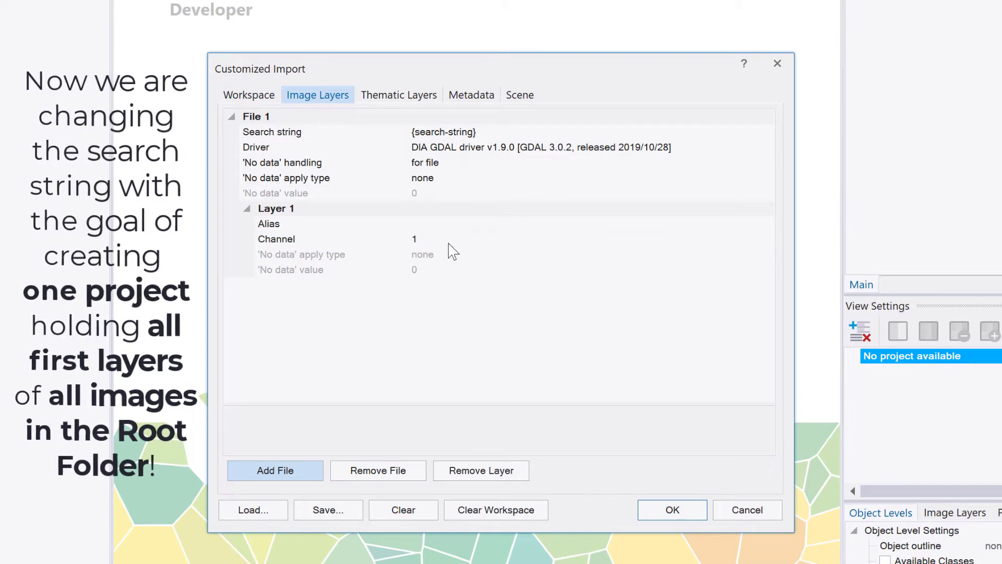
pyautogui.click(252, 95)
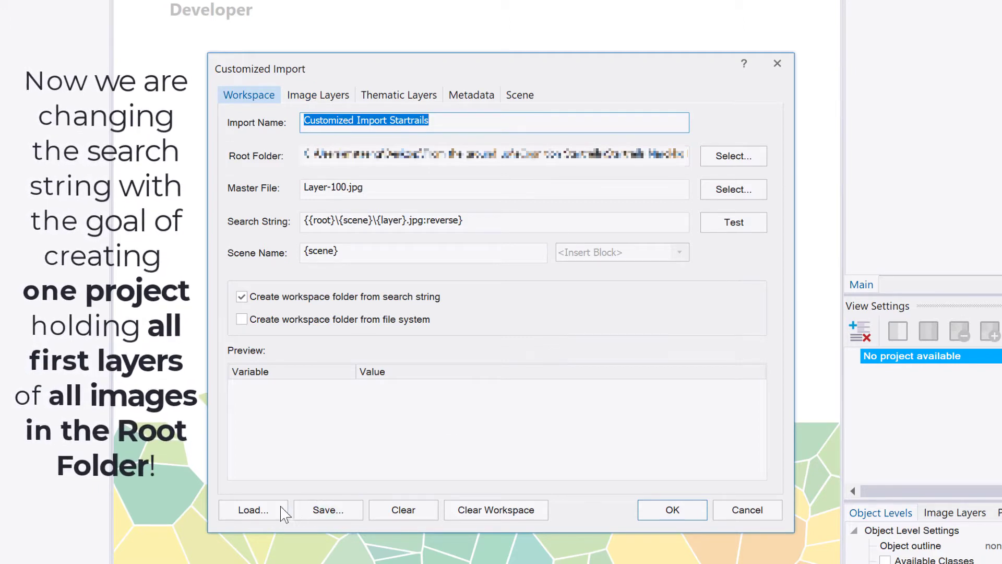
pyautogui.click(327, 512)
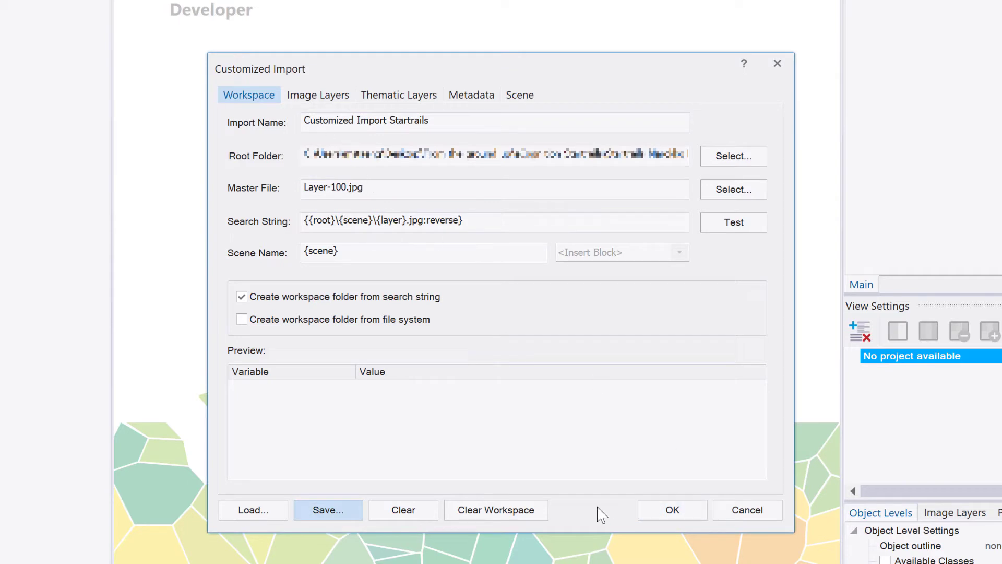
pyautogui.click(672, 510)
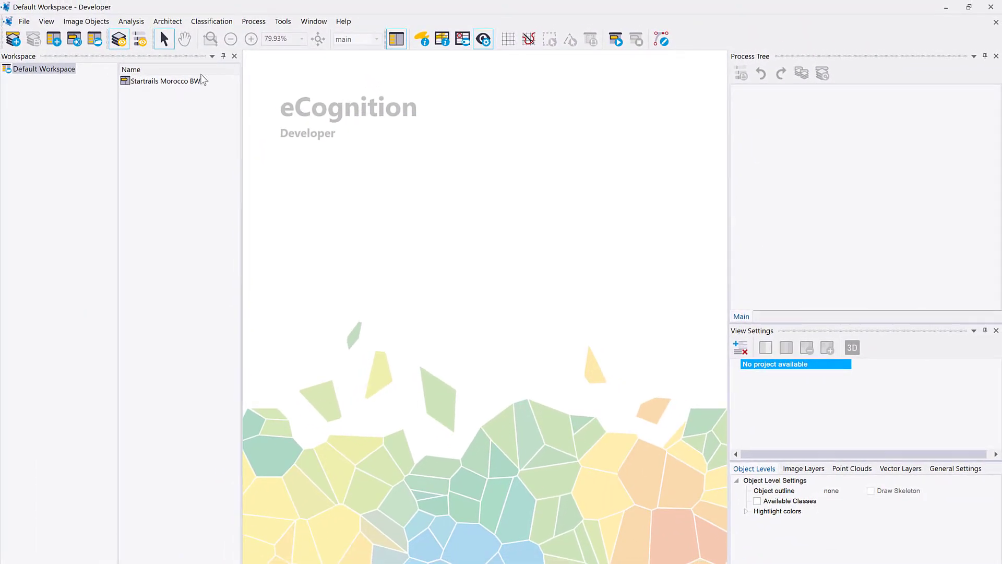
# Open the Startrails Morocco BW project, switch to the rule set development layout and widen the image view.
pyautogui.doubleClick(166, 83)
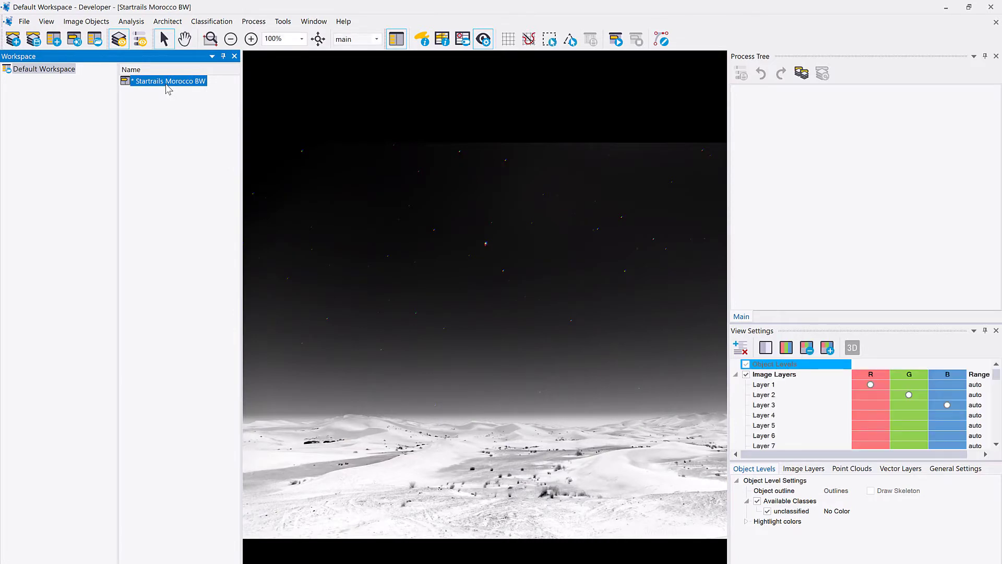
pyautogui.click(140, 39)
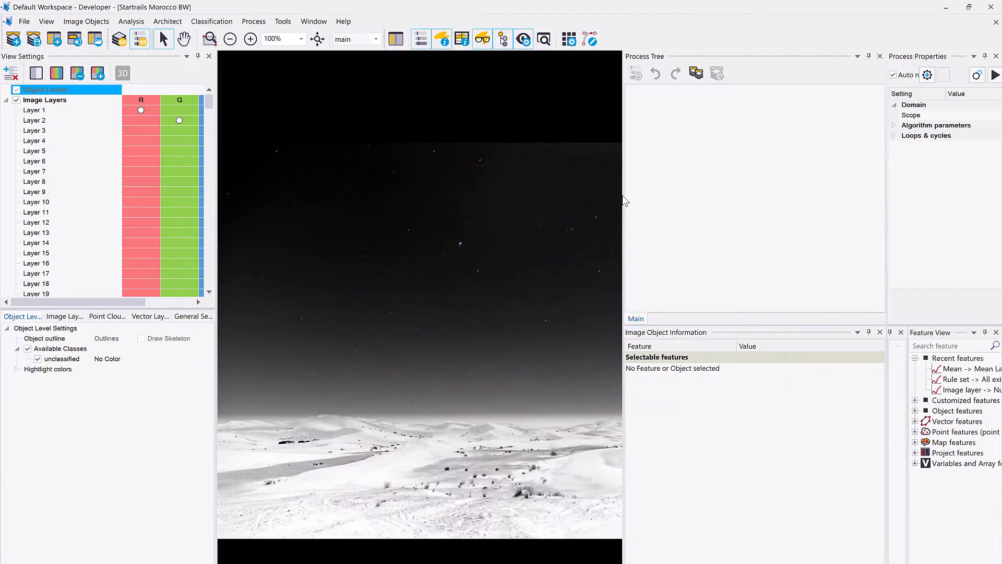
pyautogui.moveTo(625, 201); pyautogui.dragTo(787, 207)
# Browse the project's image layer list and step through the layers in single-layer grayscale display.
pyautogui.moveTo(209, 101); pyautogui.dragTo(211, 286)
pyautogui.scroll(20, 84, 279)
pyautogui.click(98, 77)
pyautogui.click(99, 77)
pyautogui.click(98, 77)
pyautogui.click(98, 77)
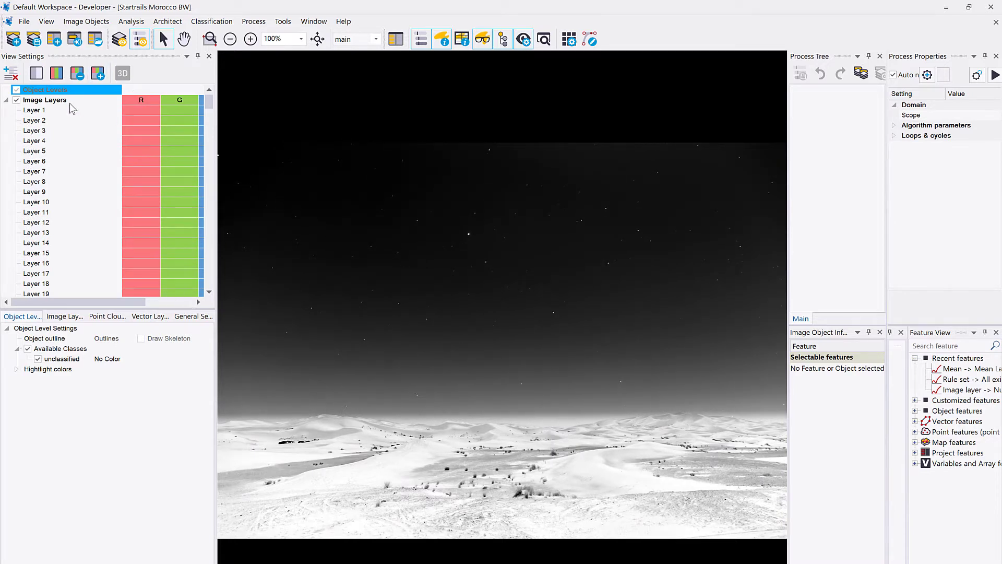
pyautogui.click(36, 73)
pyautogui.scroll(-20, 130, 155)
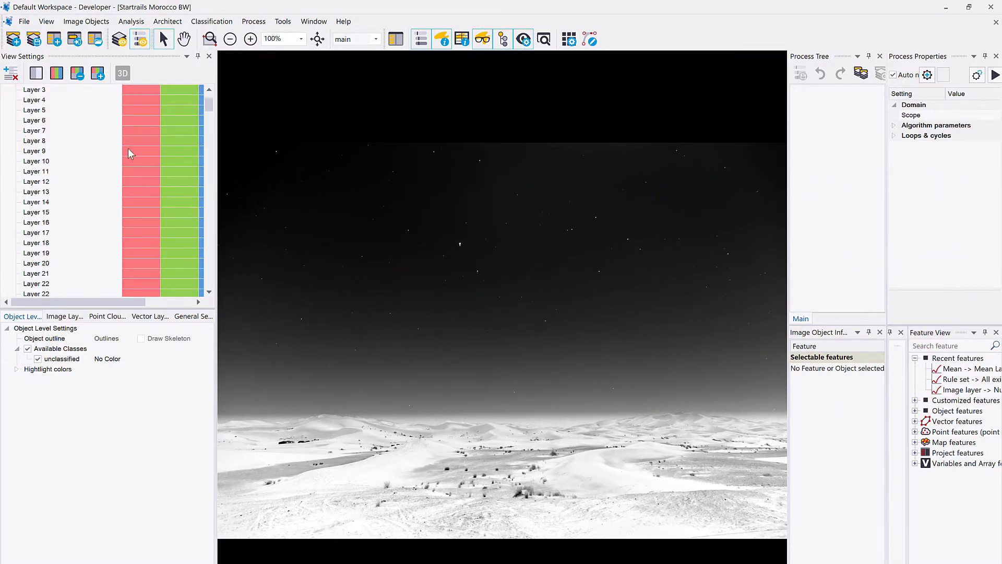
# Widen the Process Tree pane and add a new process that uses the update array algorithm.
pyautogui.moveTo(209, 177); pyautogui.dragTo(209, 96)
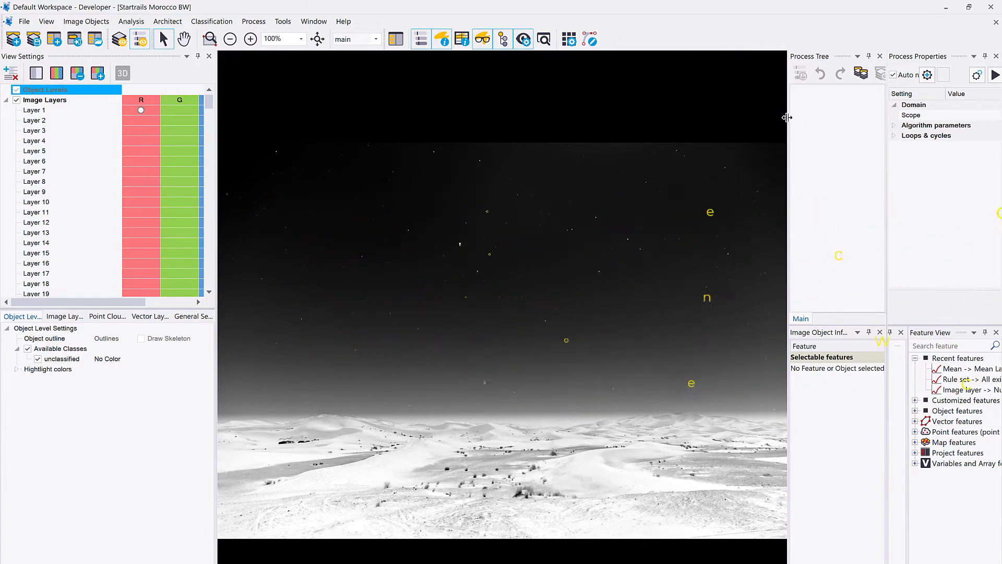
pyautogui.moveTo(790, 123); pyautogui.dragTo(711, 137)
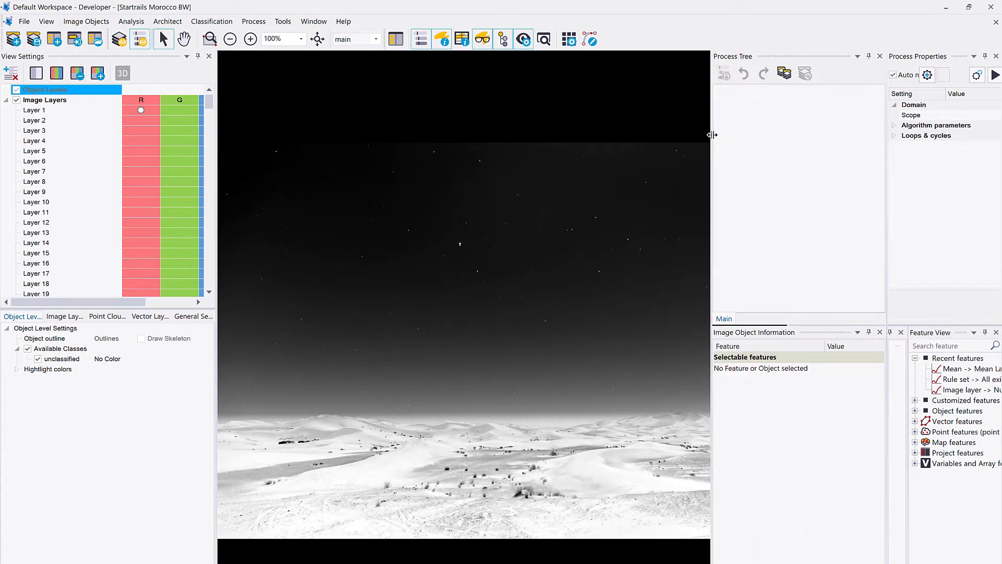
pyautogui.rightClick(727, 137)
pyautogui.click(769, 202)
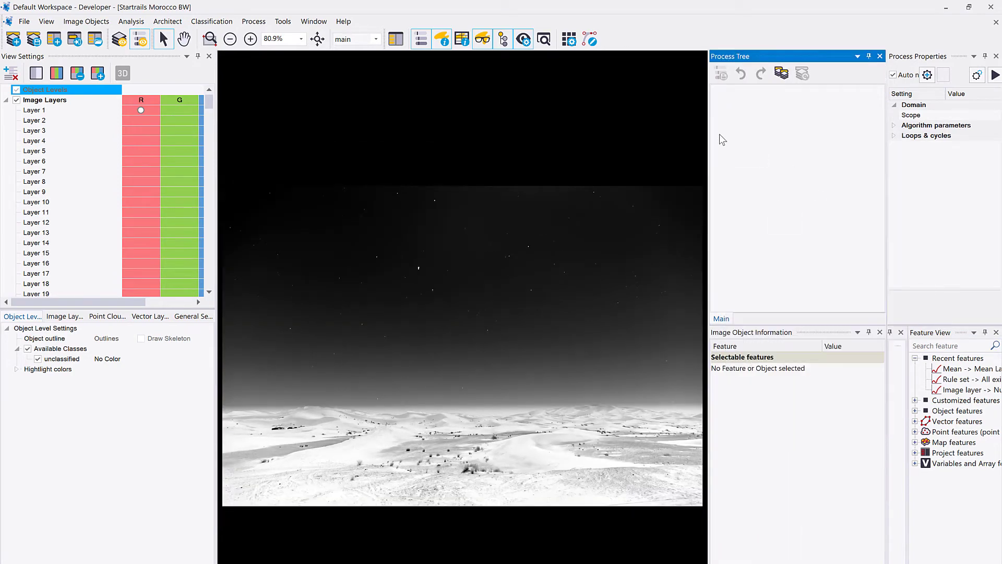
pyautogui.write('update')
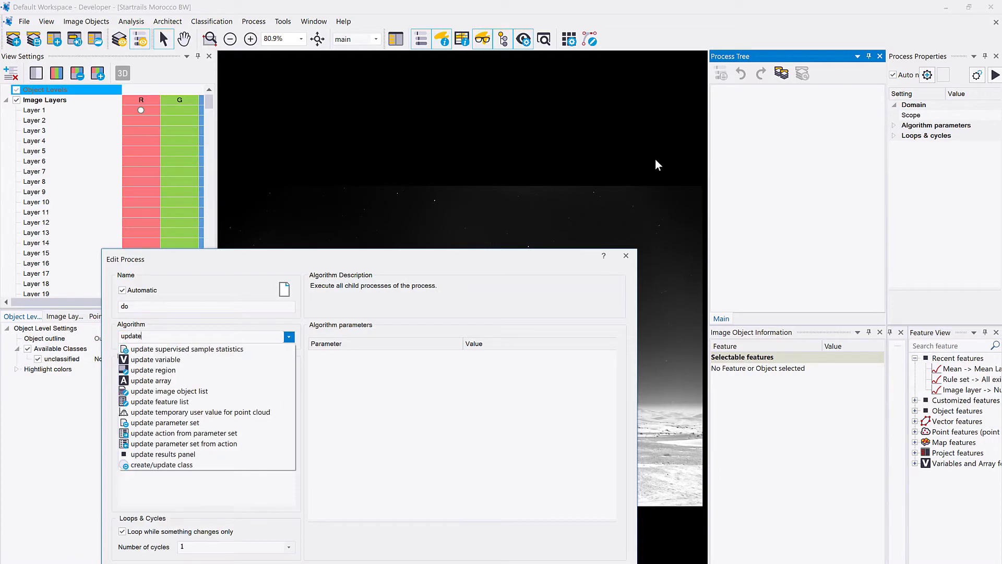
pyautogui.click(541, 258)
pyautogui.press('BackSpace')
pyautogui.write('update')
pyautogui.click(157, 379)
pyautogui.moveTo(344, 256); pyautogui.dragTo(417, 72)
# Create a new rule set array named layer array with the type image layer for the process.
pyautogui.click(647, 171)
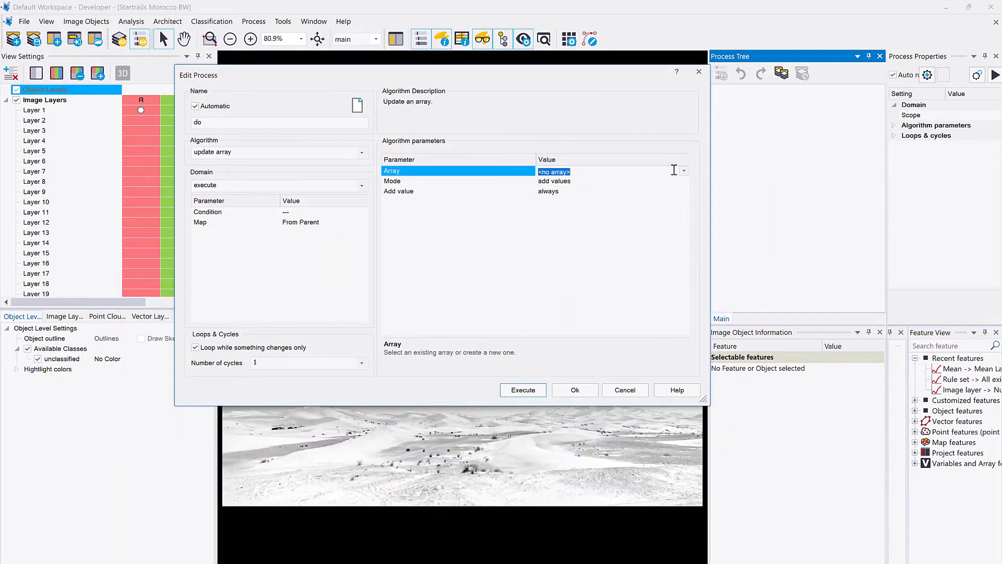
pyautogui.click(688, 171)
pyautogui.write('layer array')
pyautogui.press('Return')
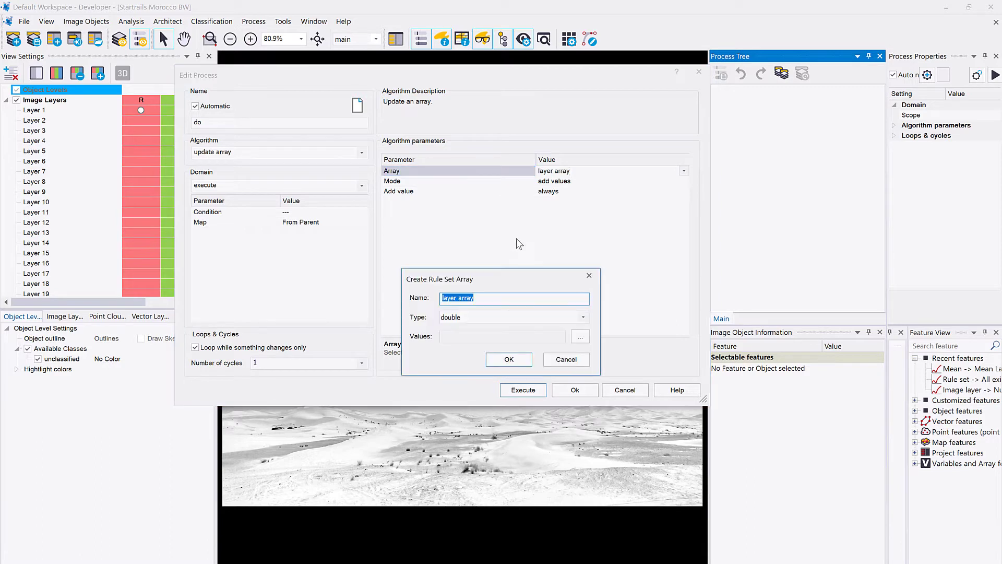
pyautogui.click(513, 317)
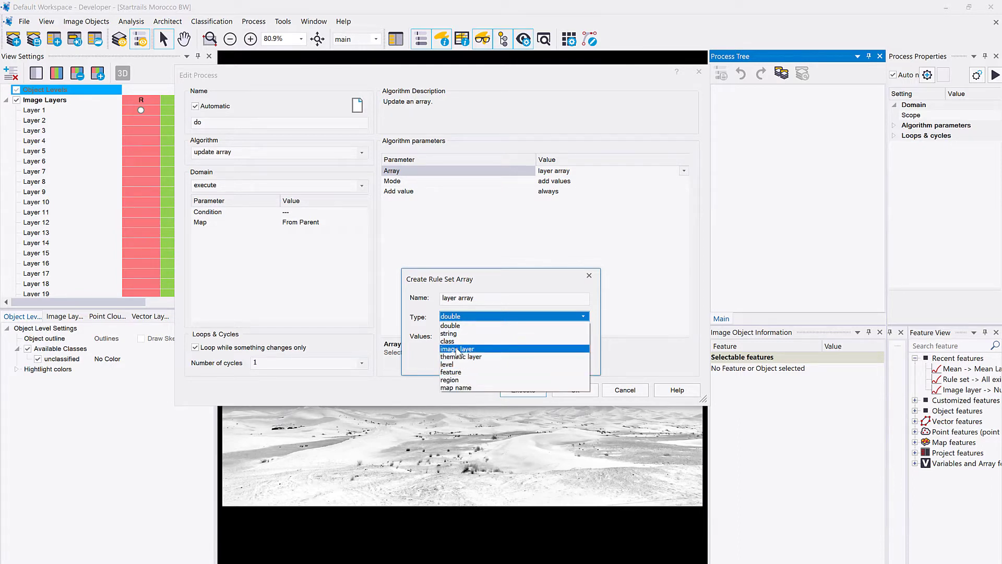
pyautogui.click(485, 350)
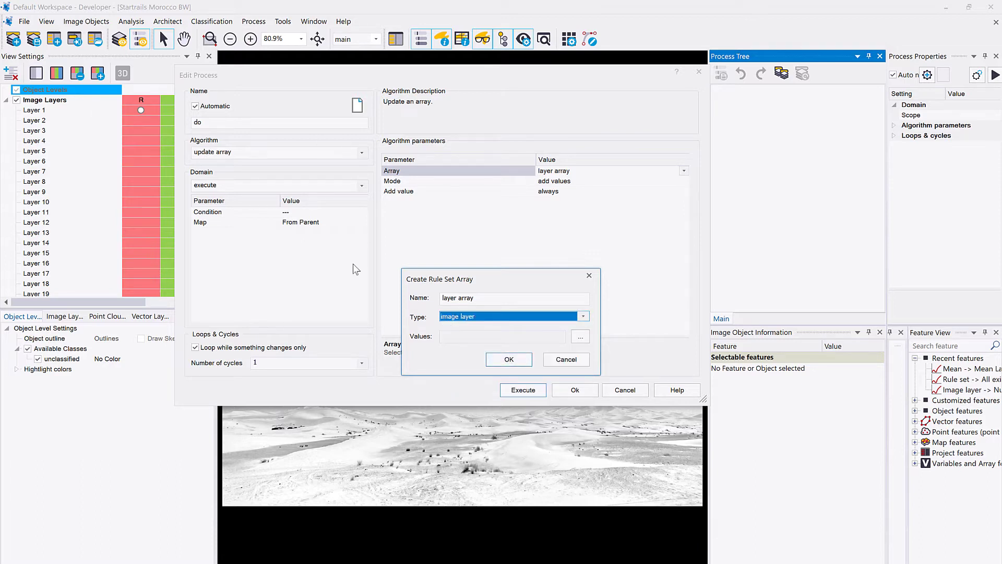
pyautogui.click(510, 360)
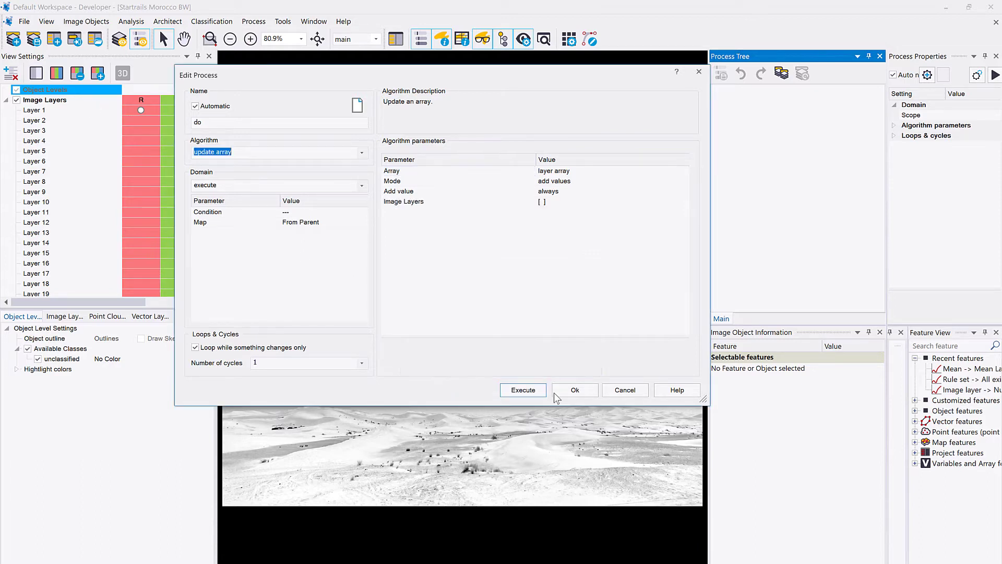
# Set the array update mode to add based from feature and browse the map features for image layers.
pyautogui.click(684, 181)
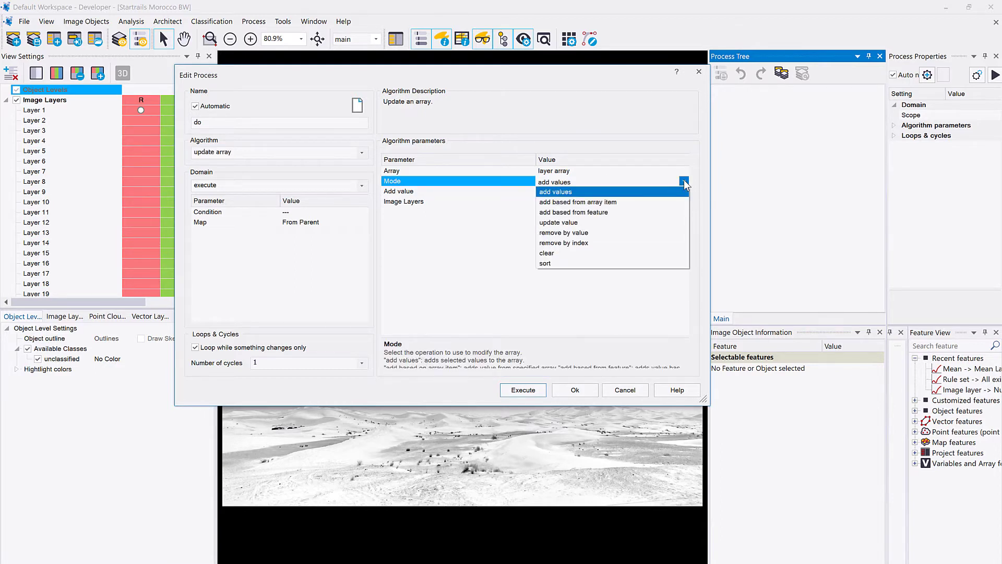
pyautogui.click(593, 212)
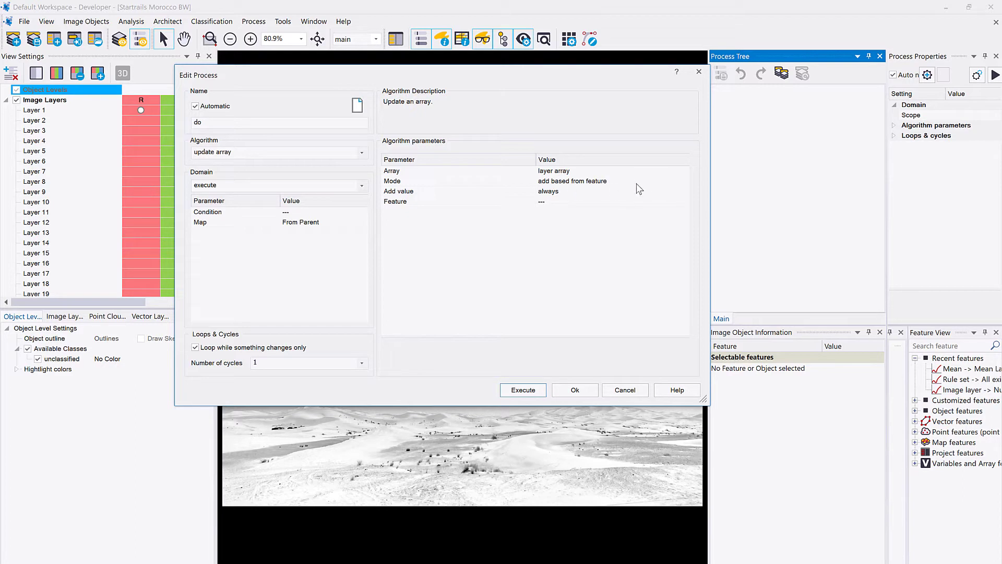
pyautogui.click(676, 203)
pyautogui.click(684, 201)
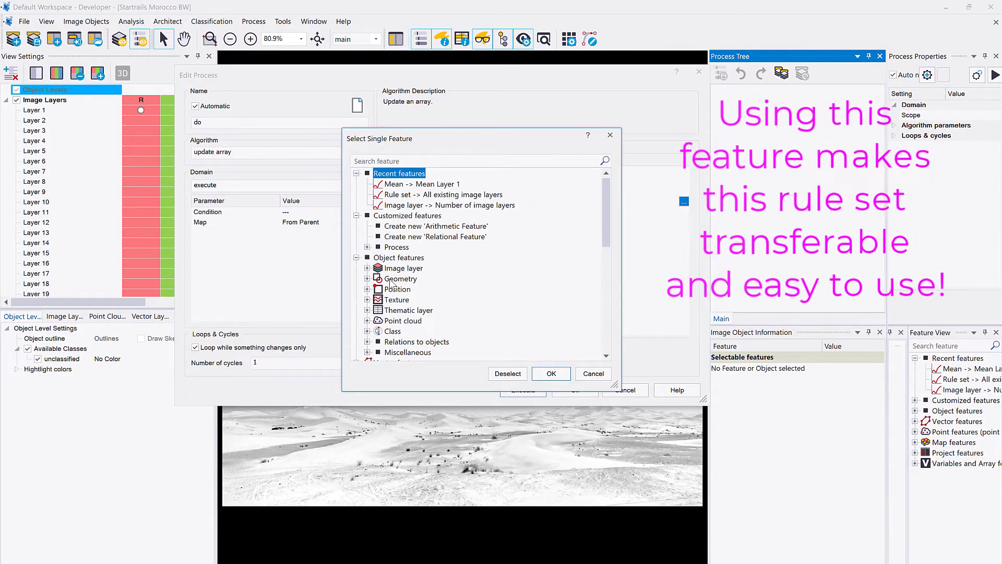
pyautogui.scroll(-10, 449, 304)
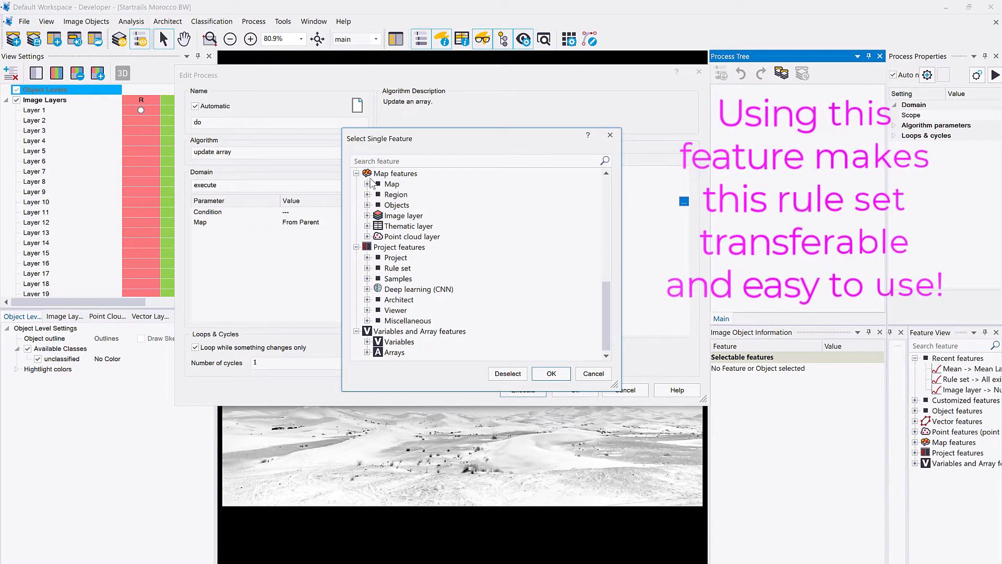
pyautogui.doubleClick(403, 215)
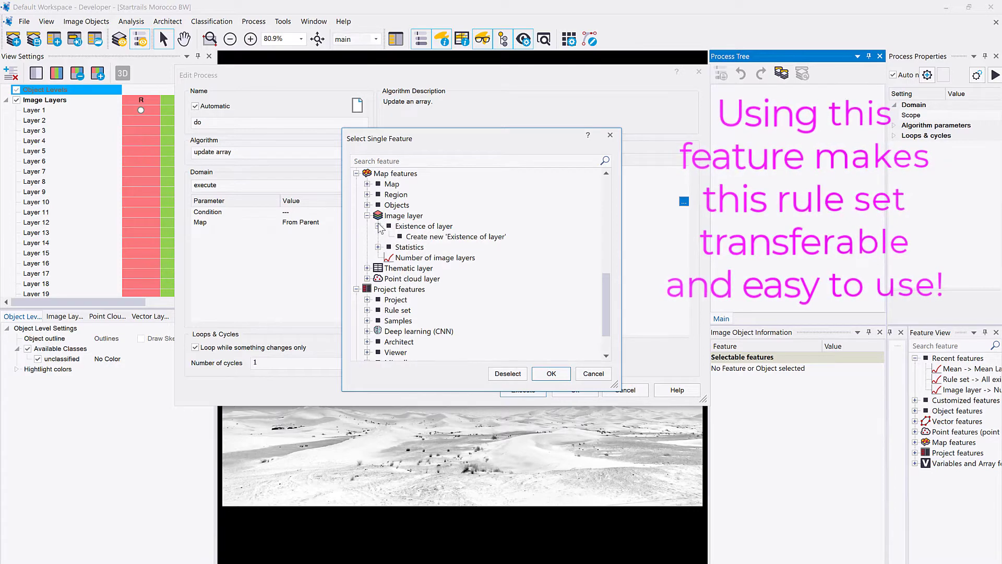
# Search the features for "all e", choose All existing image layers as the array's feature, and execute the process.
pyautogui.click(411, 160)
pyautogui.write('all ec')
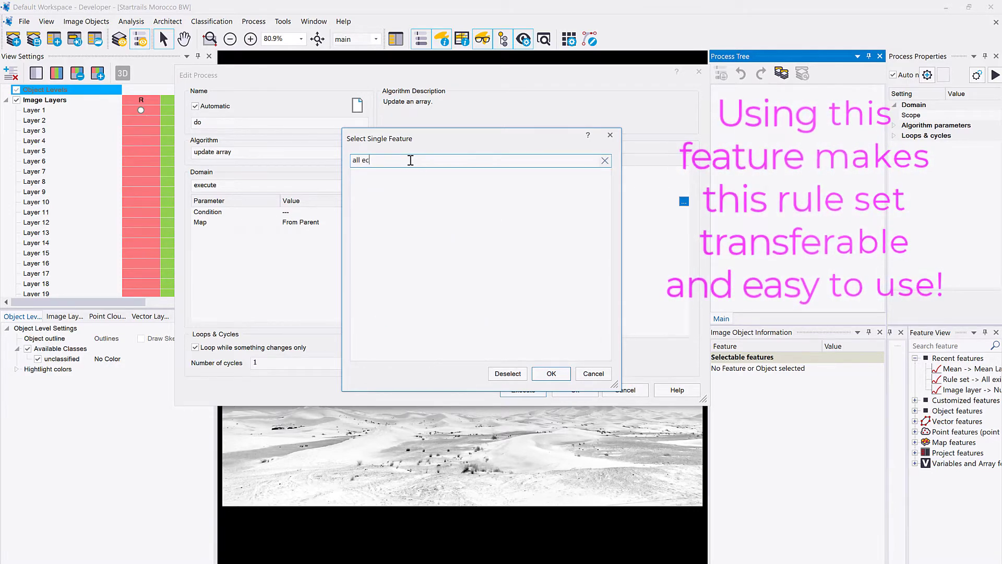
pyautogui.press('BackSpace')
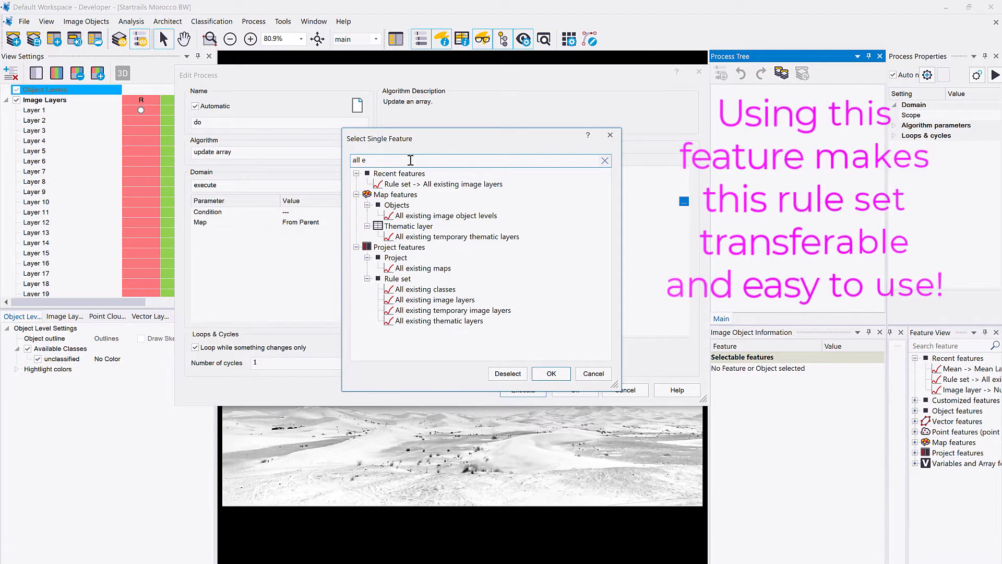
pyautogui.click(407, 249)
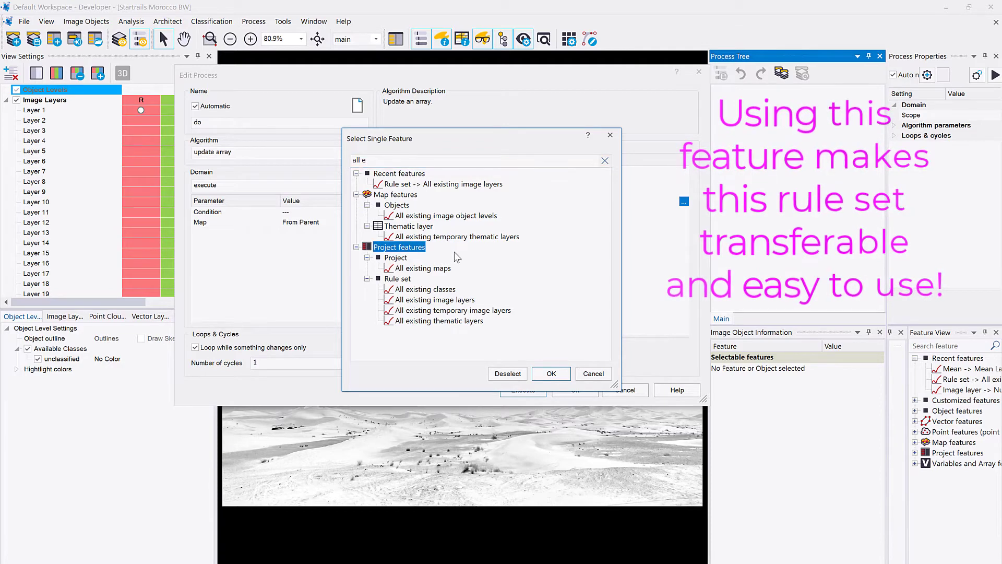
pyautogui.click(435, 301)
pyautogui.click(537, 373)
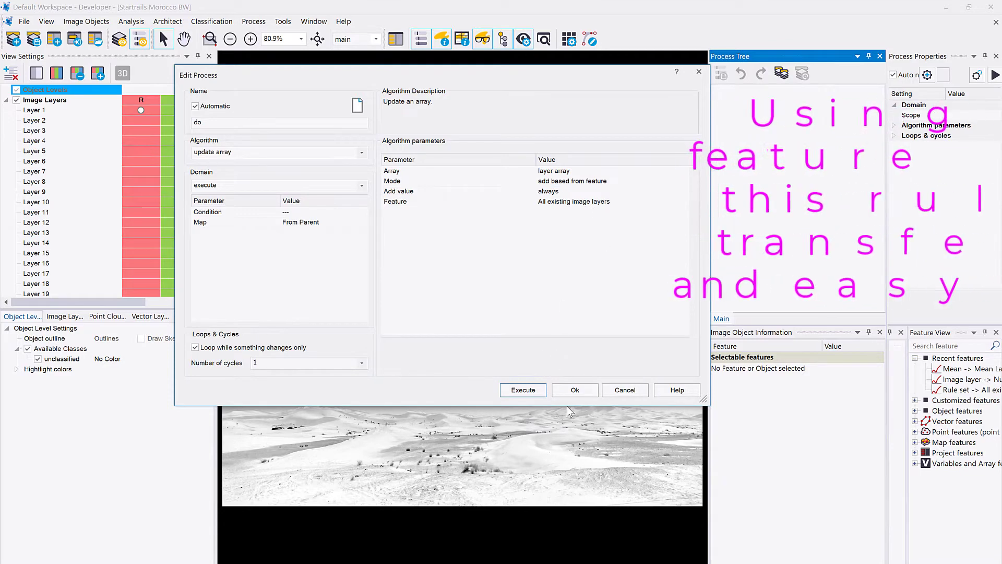
pyautogui.click(523, 390)
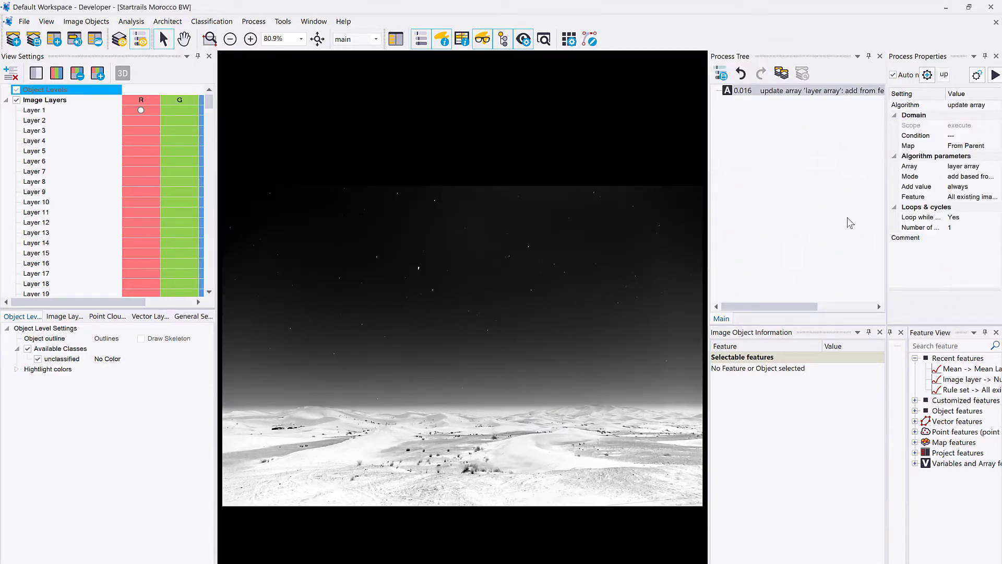
# Examine the image layers stored in layer array in the array manager, then close it.
pyautogui.click(253, 21)
pyautogui.click(333, 300)
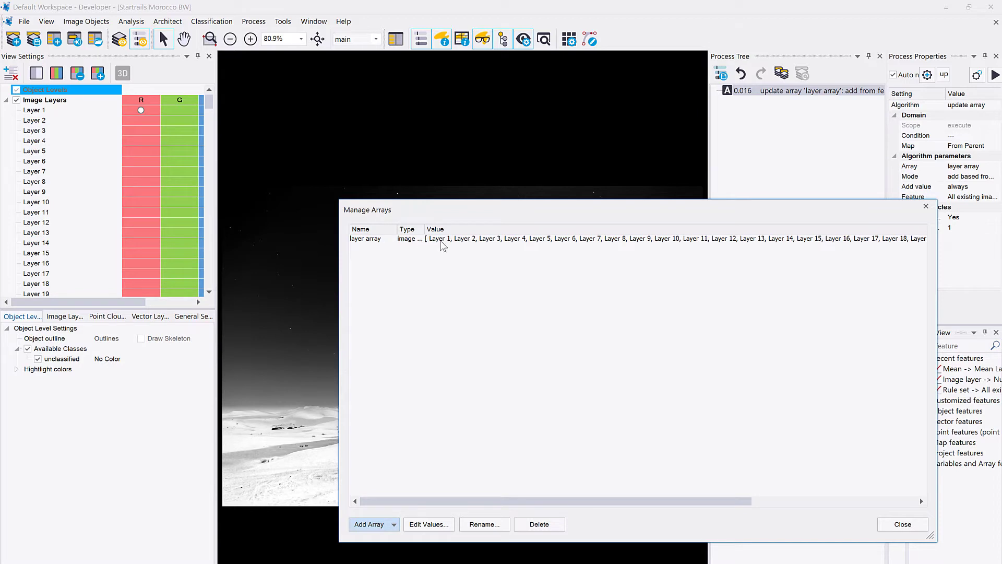
pyautogui.doubleClick(755, 242)
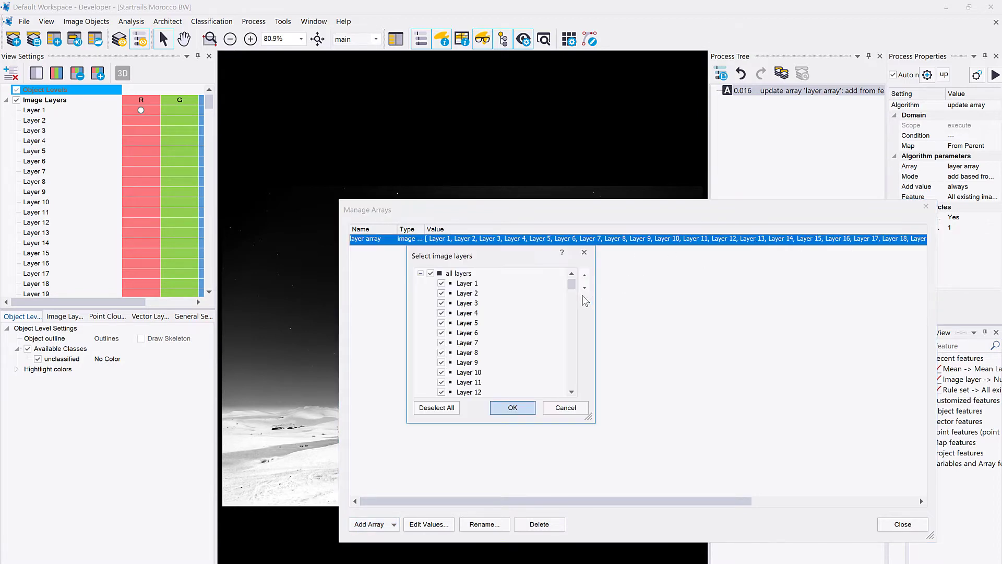
pyautogui.moveTo(574, 286)
pyautogui.mouseDown()
pyautogui.moveTo(578, 412)
pyautogui.moveTo(561, 286)
pyautogui.mouseUp()
pyautogui.click(525, 407)
pyautogui.click(926, 206)
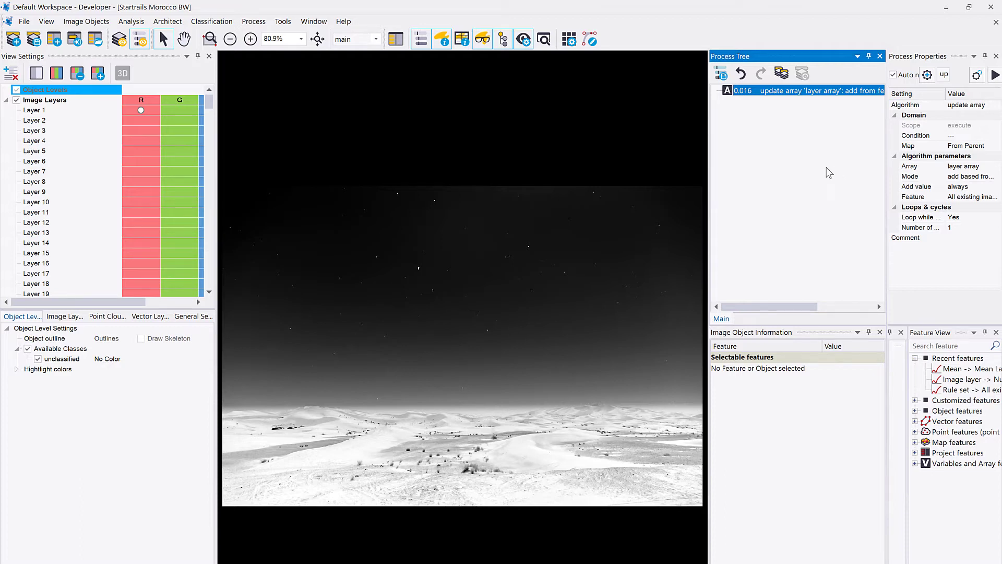
# Add and execute a layer arithmetics process that writes output value 0 to an output layer named startrail.
pyautogui.hotkey('ctrl', 'a')
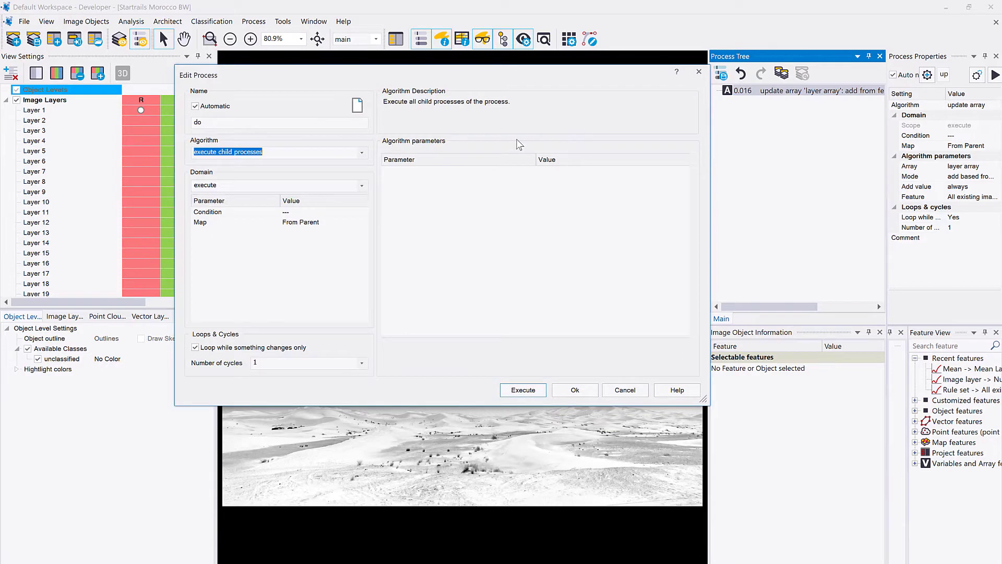
pyautogui.write('layer')
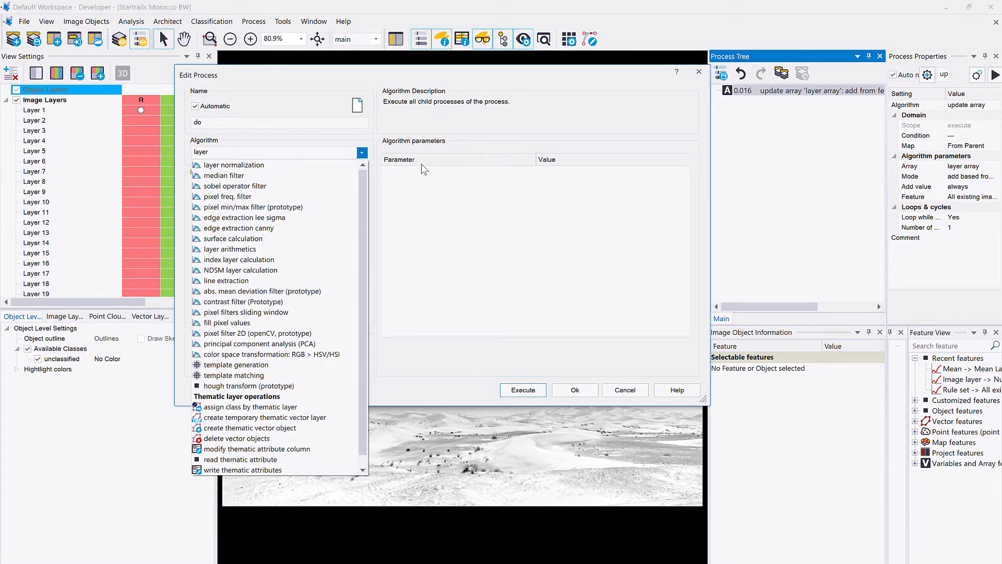
pyautogui.write(' arith')
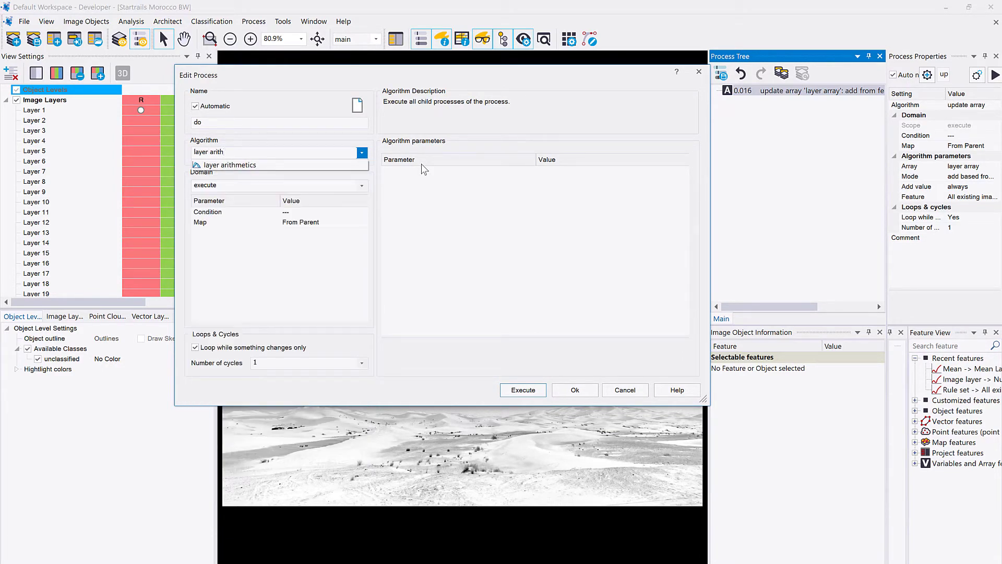
pyautogui.click(303, 165)
pyautogui.press('Return')
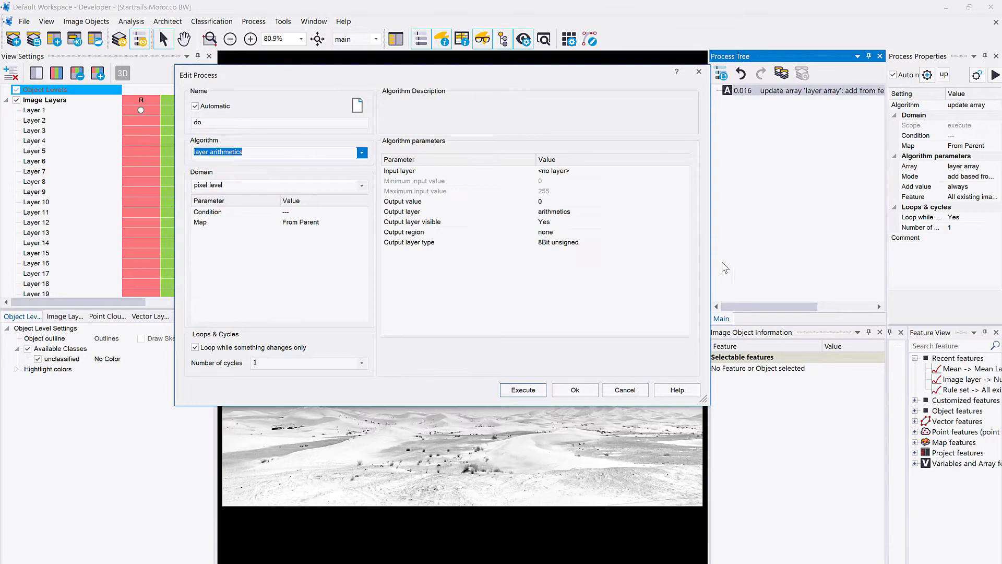
pyautogui.click(574, 201)
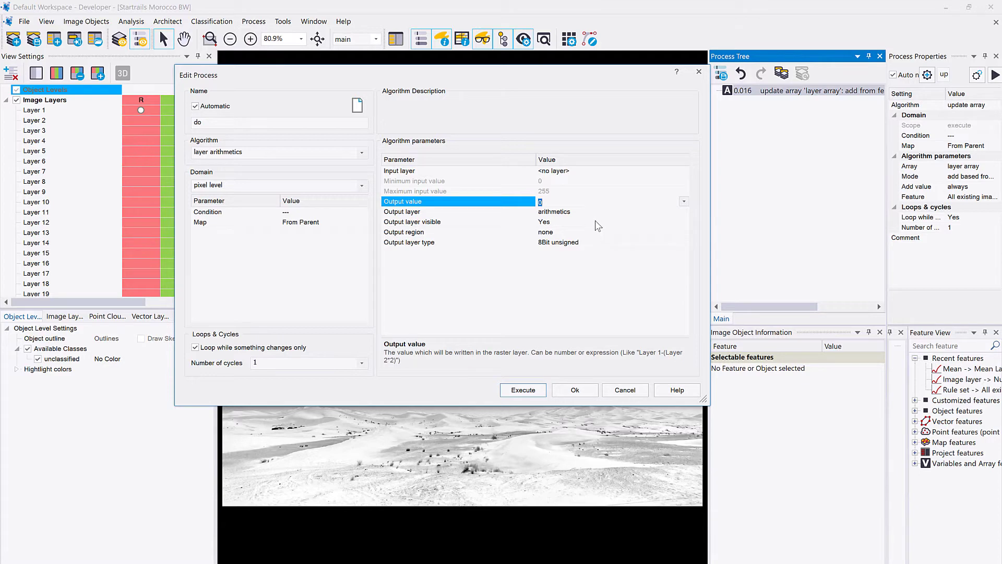
pyautogui.click(597, 211)
pyautogui.write('startrail')
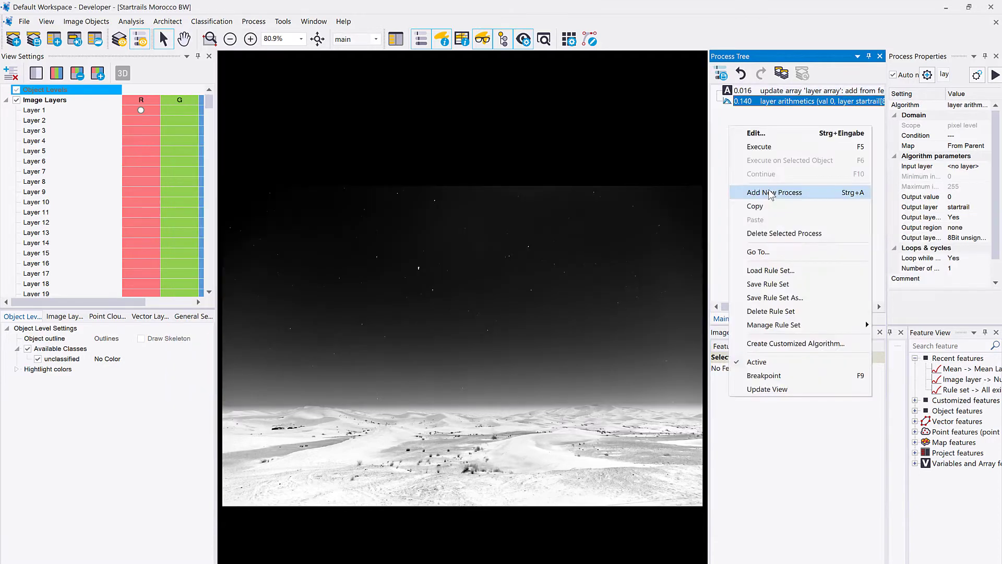
# Add an execute child processes process with the array domain and select layer array as its array.
pyautogui.click(770, 192)
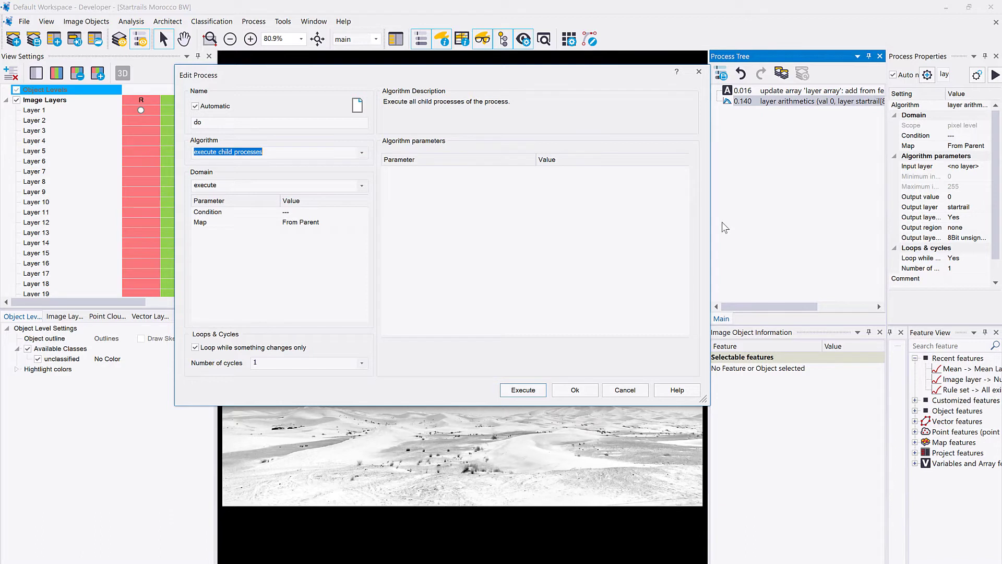
pyautogui.click(364, 187)
pyautogui.click(363, 187)
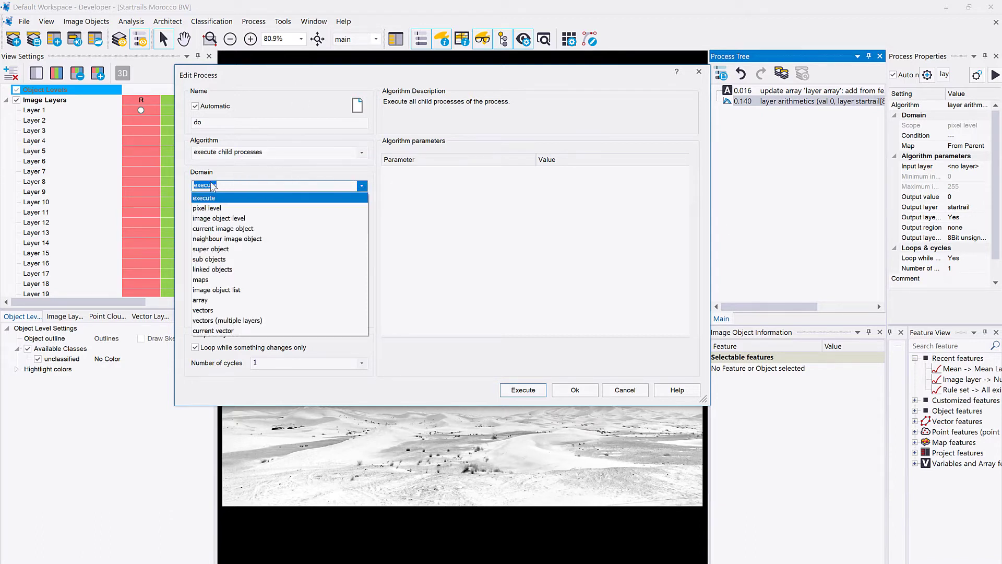
pyautogui.click(251, 301)
pyautogui.click(360, 284)
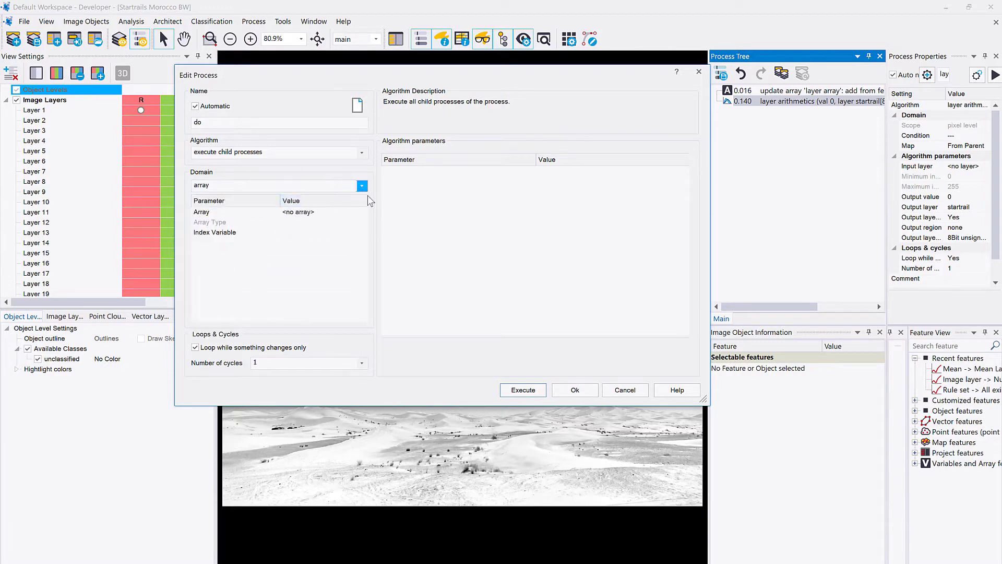
pyautogui.click(365, 211)
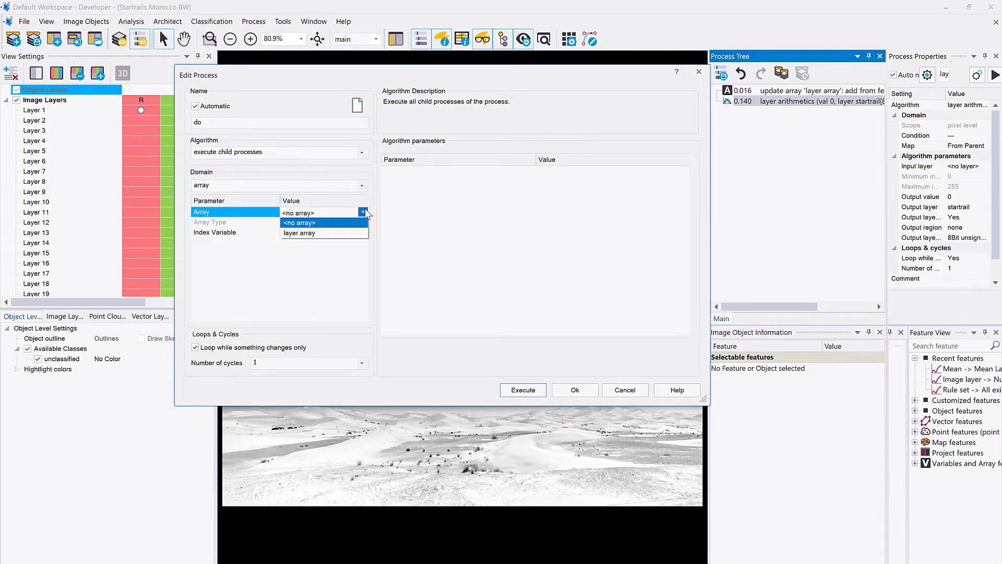
pyautogui.click(340, 233)
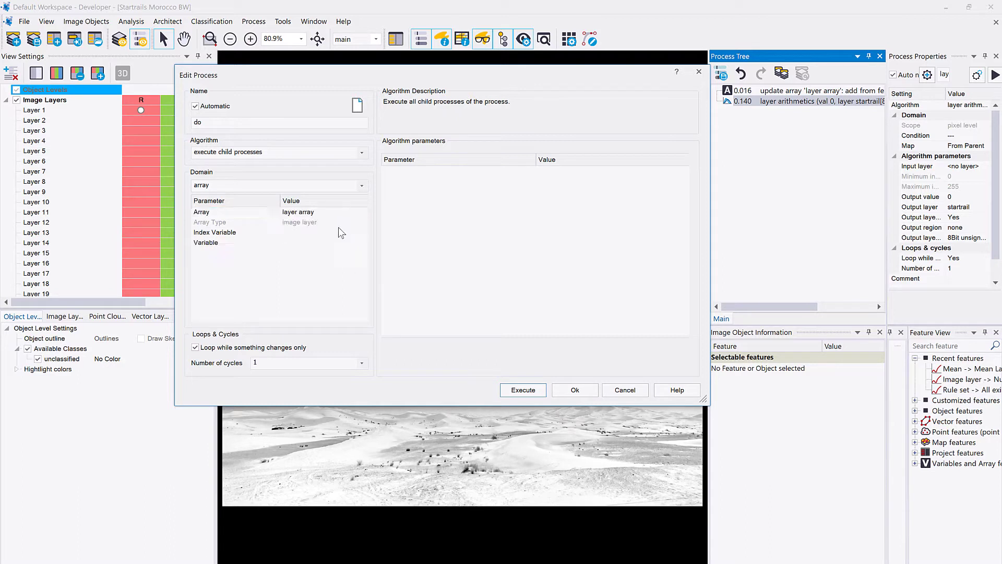
# Set the array loop's variable to a new layer variable named _current_layer with no assigned value and confirm the process.
pyautogui.click(302, 243)
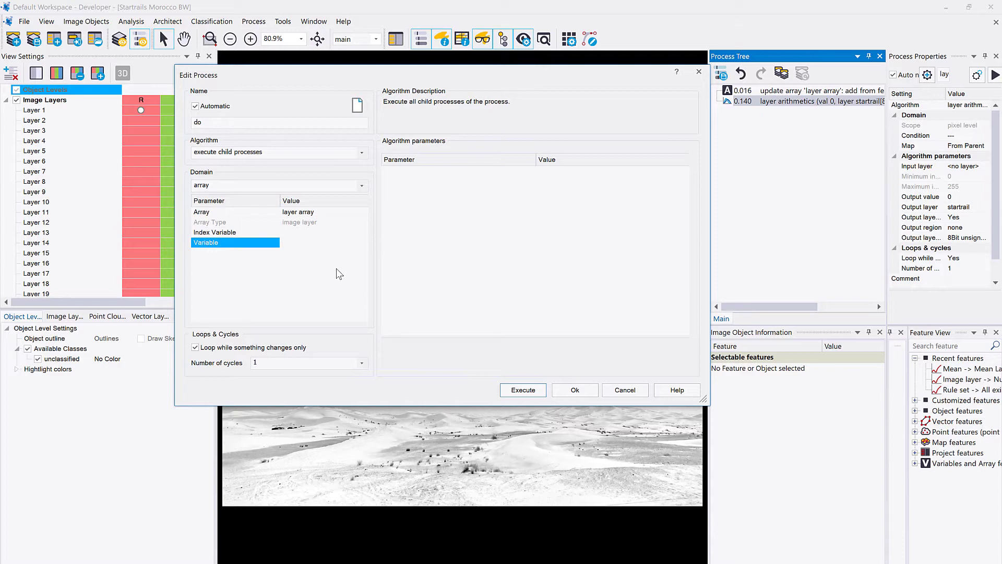
pyautogui.write('_current_laye')
pyautogui.click(399, 234)
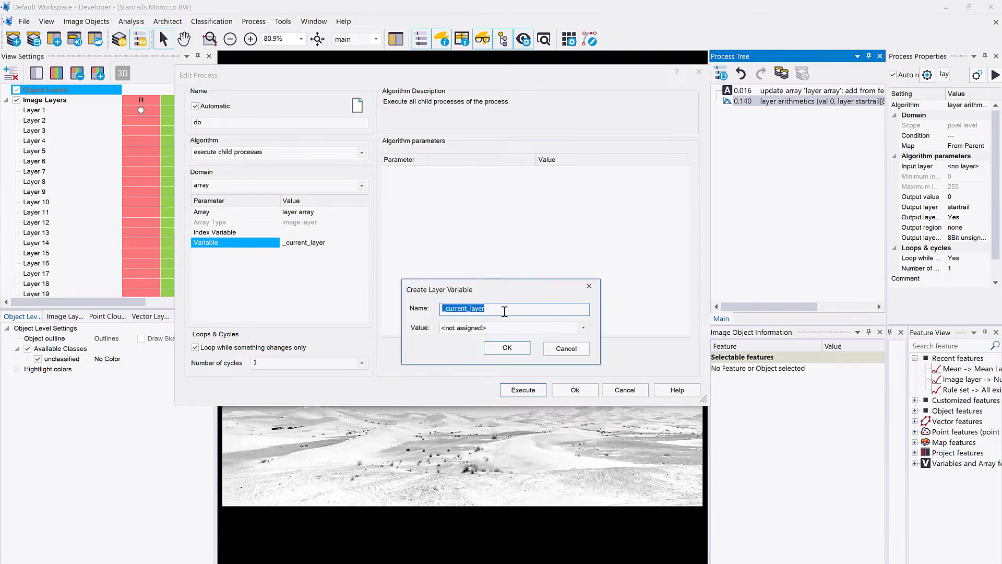
pyautogui.click(584, 328)
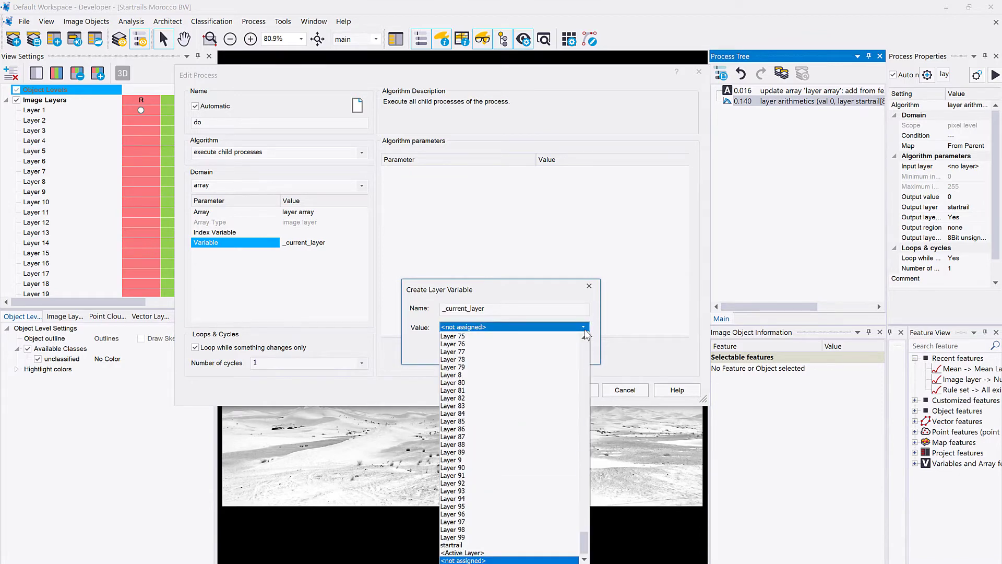
pyautogui.click(585, 329)
pyautogui.click(519, 349)
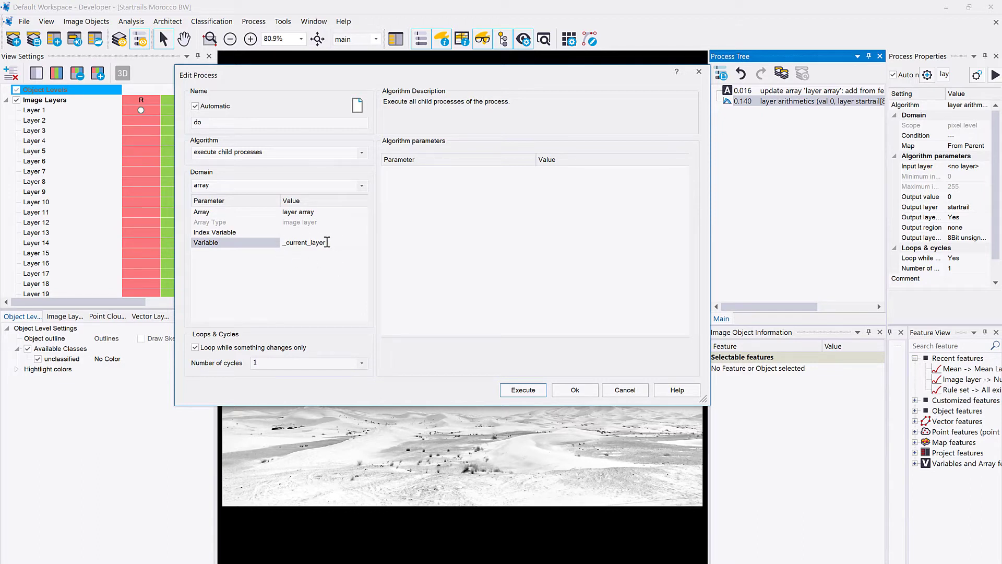
pyautogui.click(575, 390)
# Insert a child process using the layer arithmetics algorithm under the layer array loop.
pyautogui.rightClick(767, 114)
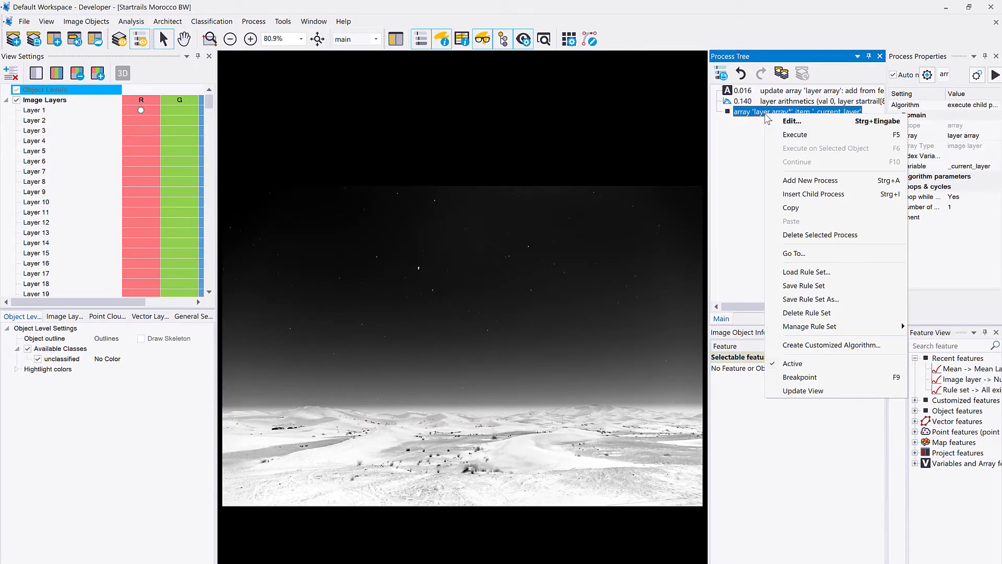
pyautogui.click(807, 194)
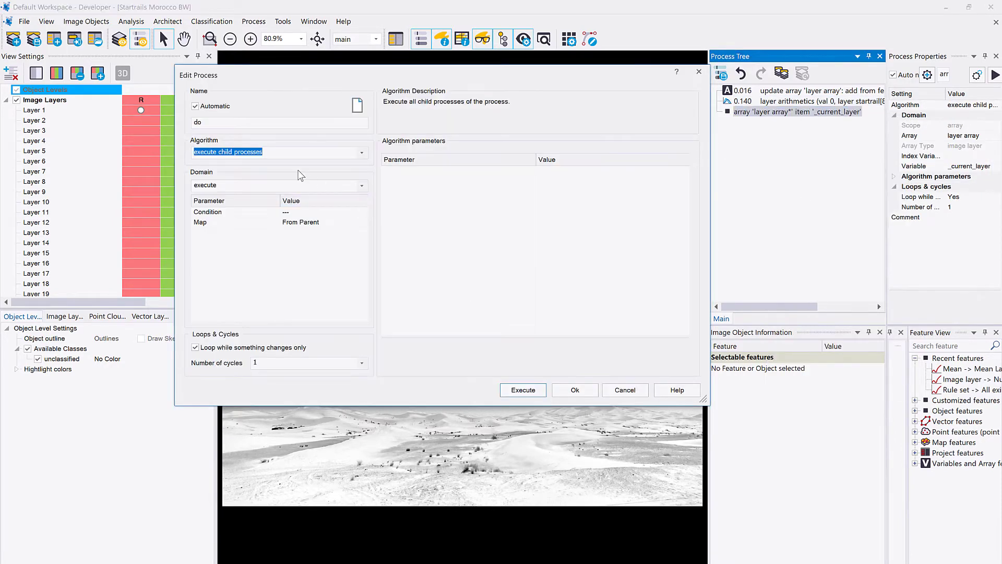
pyautogui.write('arith')
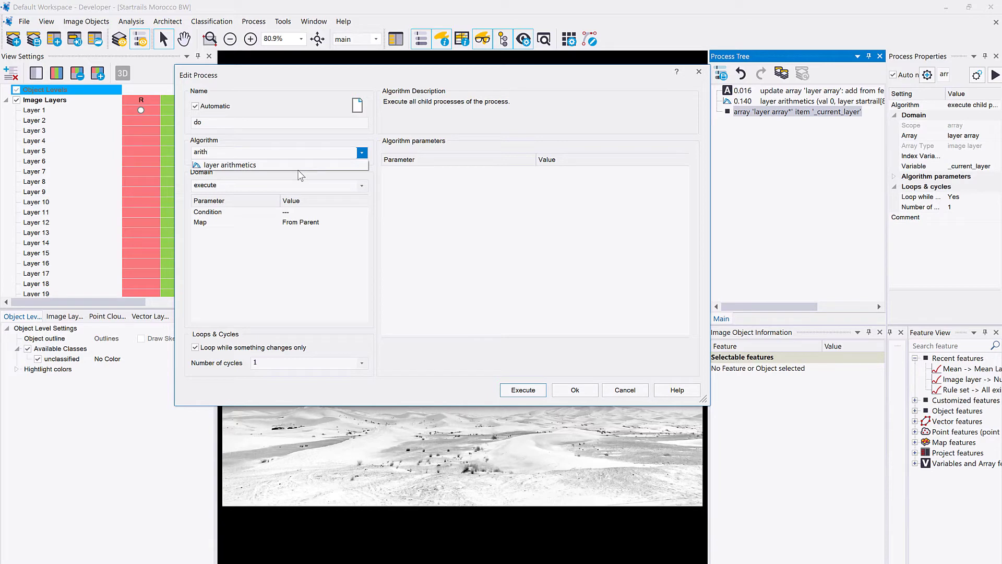
pyautogui.click(284, 162)
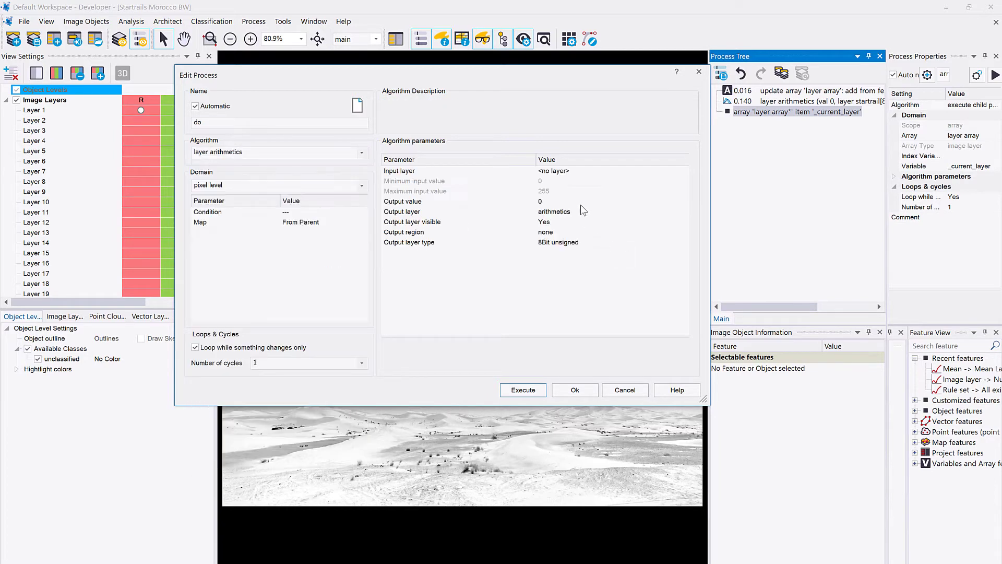
# Set the layer arithmetics output value to the expression "_current_layer | startrail".
pyautogui.click(581, 202)
pyautogui.write("'")
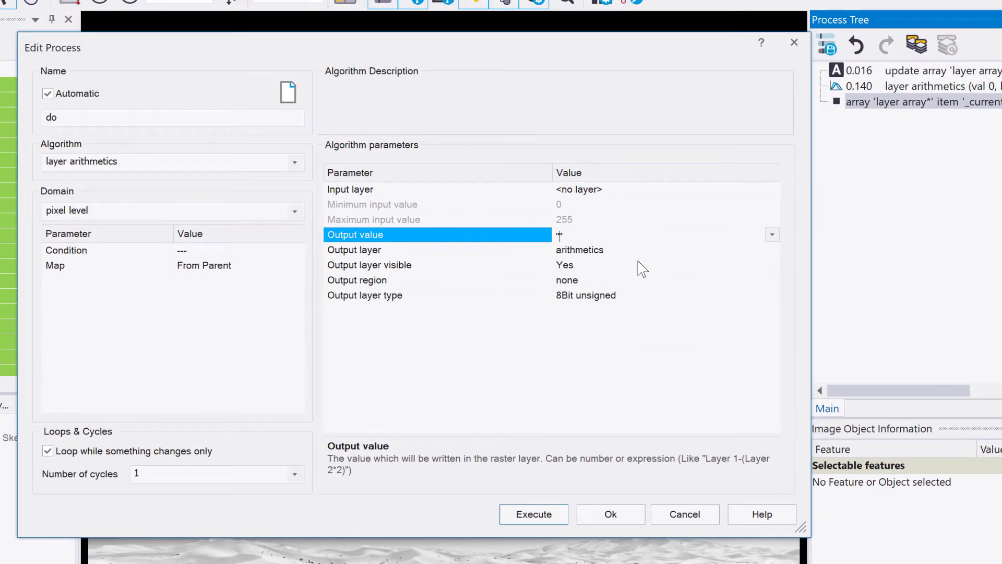
pyautogui.write('_current')
pyautogui.press('BackSpace')
pyautogui.write('_layer')
pyautogui.write(' l')
pyautogui.write('start')
pyautogui.write('rail')
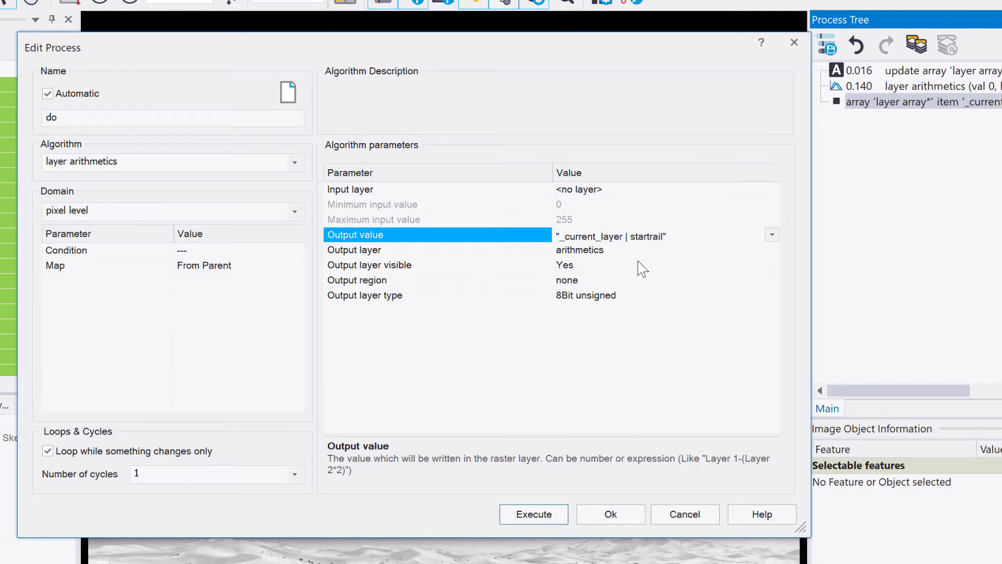
# Set the layer arithmetics output layer to startrail and confirm the child process.
pyautogui.click(624, 253)
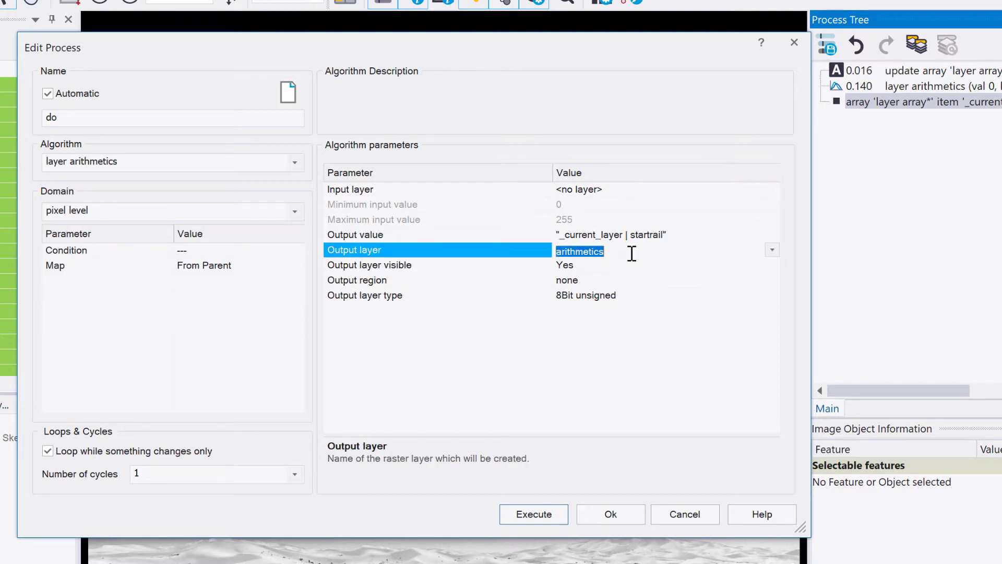
pyautogui.write('startrqai')
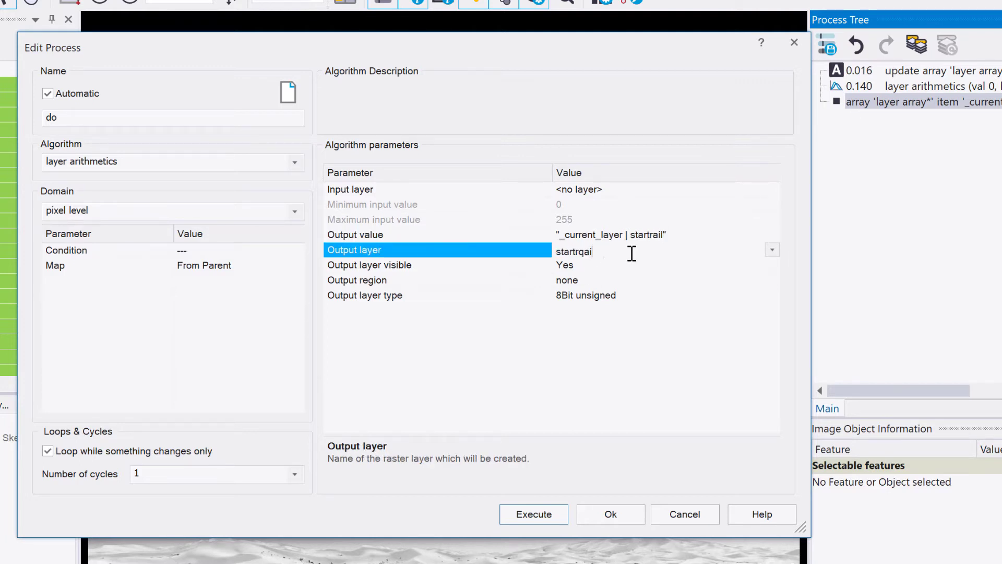
pyautogui.press('BackSpace')
pyautogui.press('BackSpace')
pyautogui.press('BackSpace')
pyautogui.press('BackSpace')
pyautogui.press('BackSpace')
pyautogui.write('trail')
pyautogui.click(609, 514)
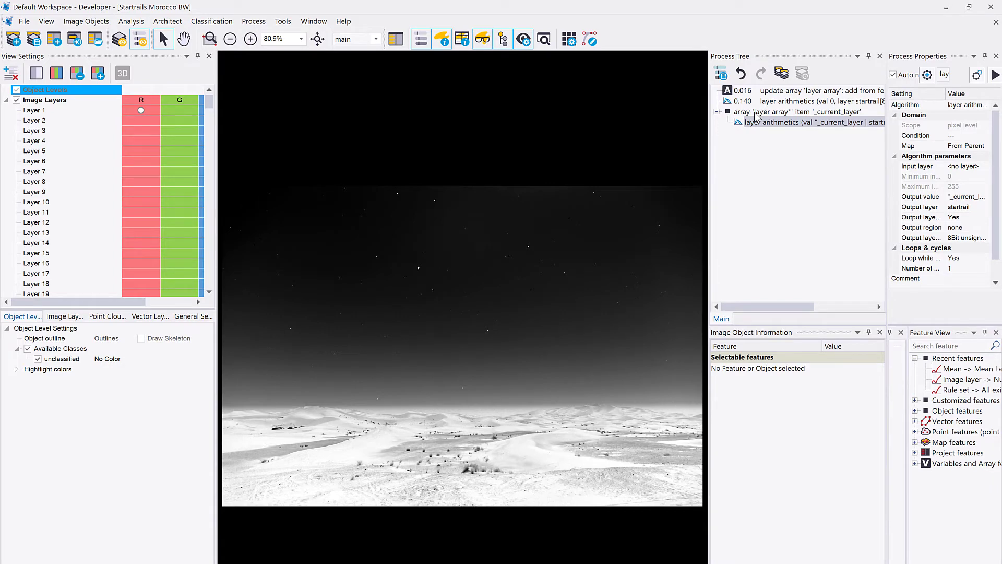
# Execute the layer array loop process, cancel the run partway, and dismiss the cancellation notice.
pyautogui.rightClick(755, 113)
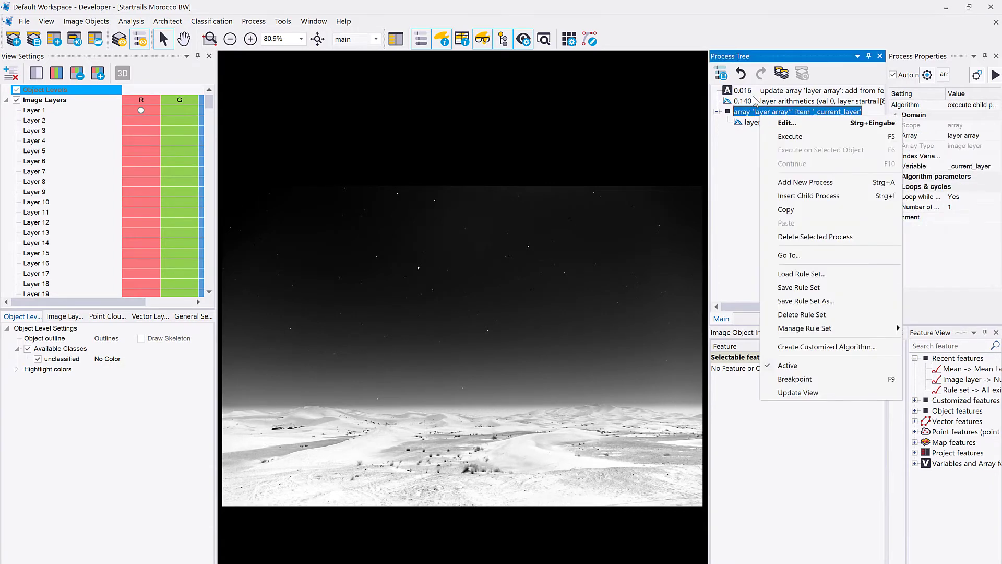
pyautogui.click(795, 138)
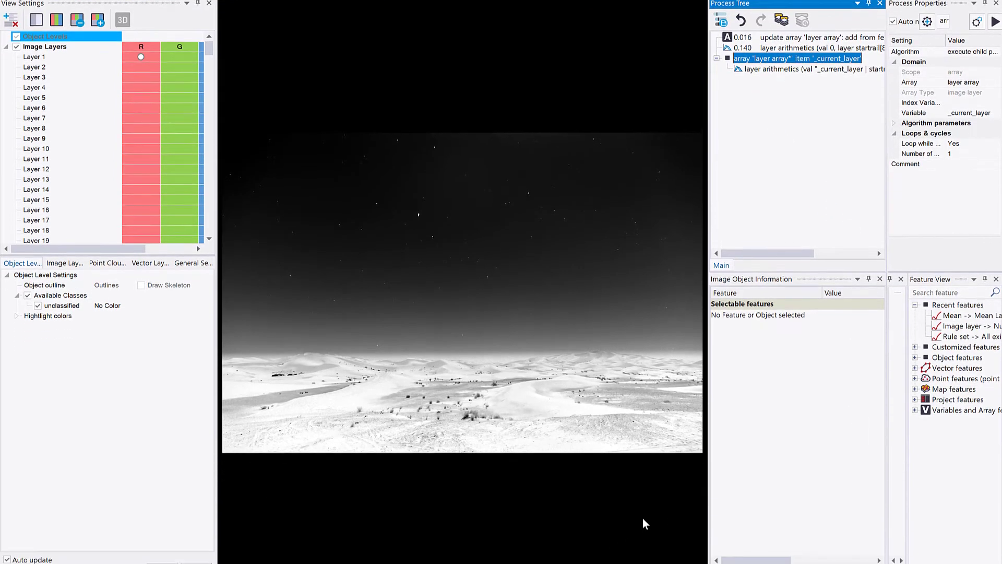
pyautogui.press('F5')
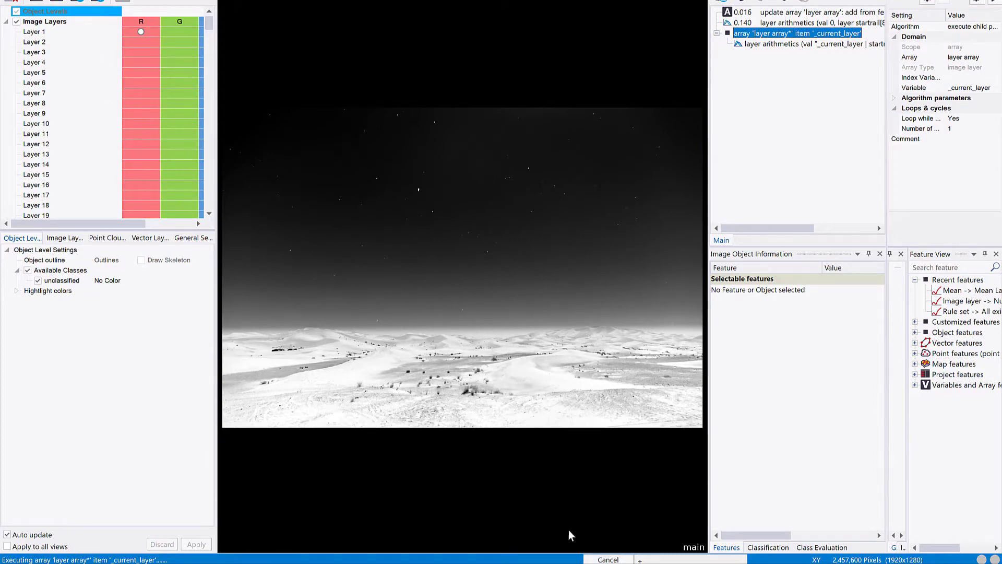
pyautogui.click(608, 559)
pyautogui.click(571, 548)
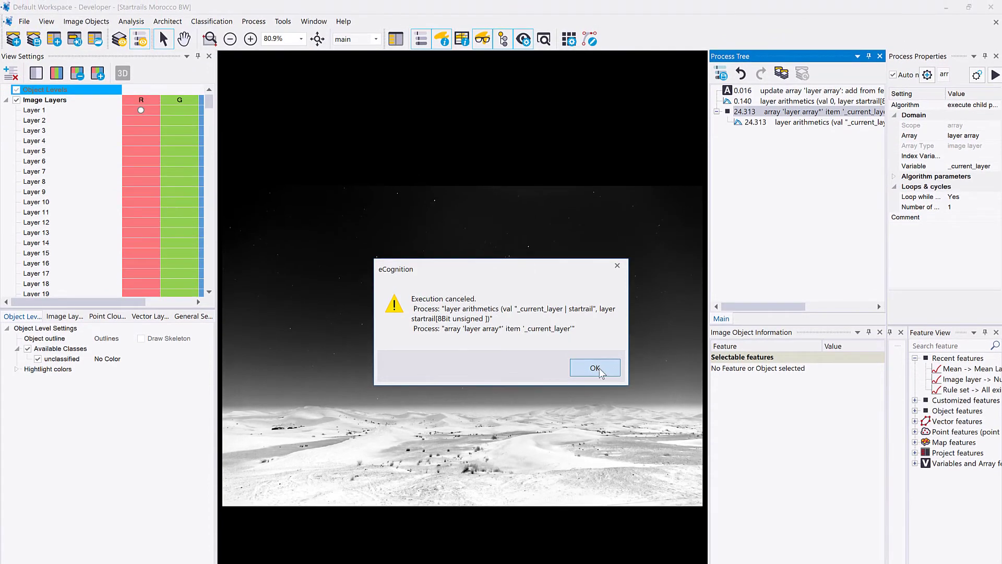
pyautogui.click(599, 369)
# Display the startrail layer in grayscale and examine the star trails up close and as a whole image.
pyautogui.moveTo(209, 104); pyautogui.dragTo(224, 285)
pyautogui.click(141, 271)
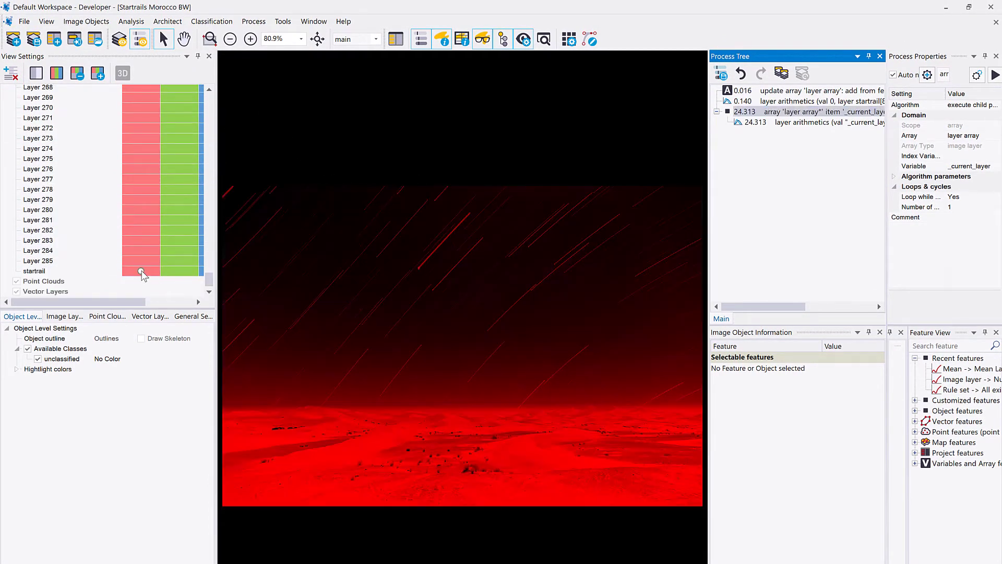
pyautogui.scroll(4, 481, 224)
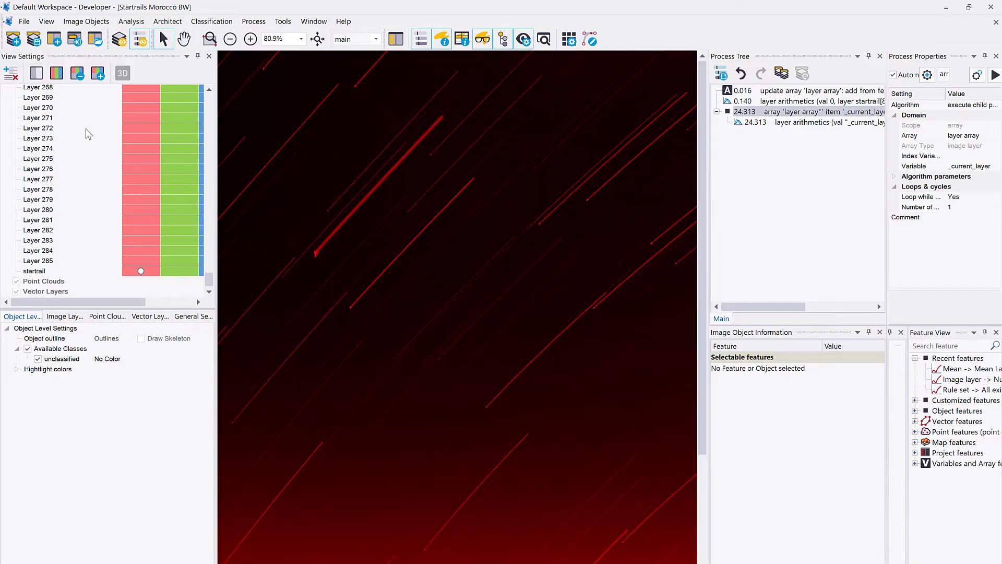
pyautogui.scroll(20, 134, 176)
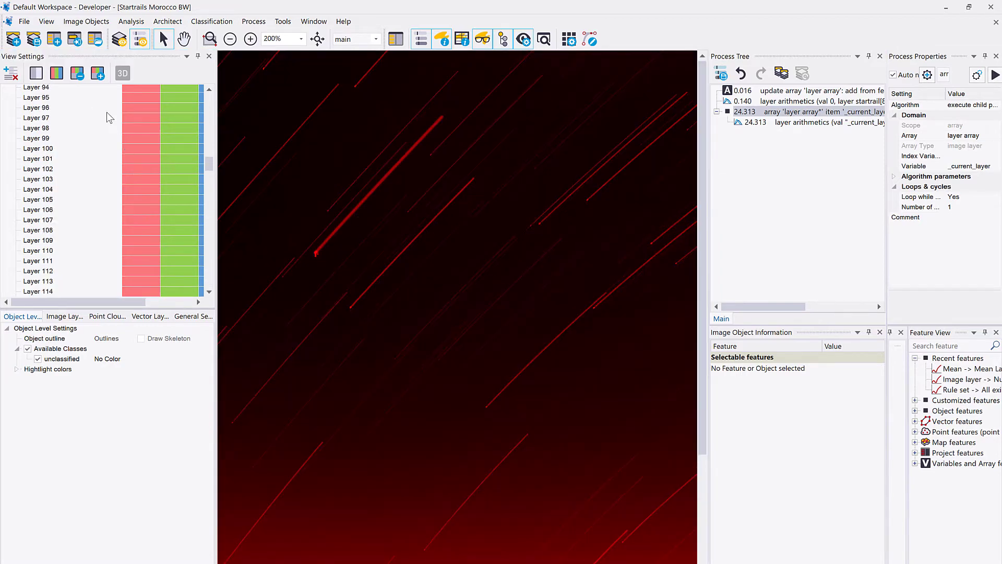
pyautogui.click(140, 110)
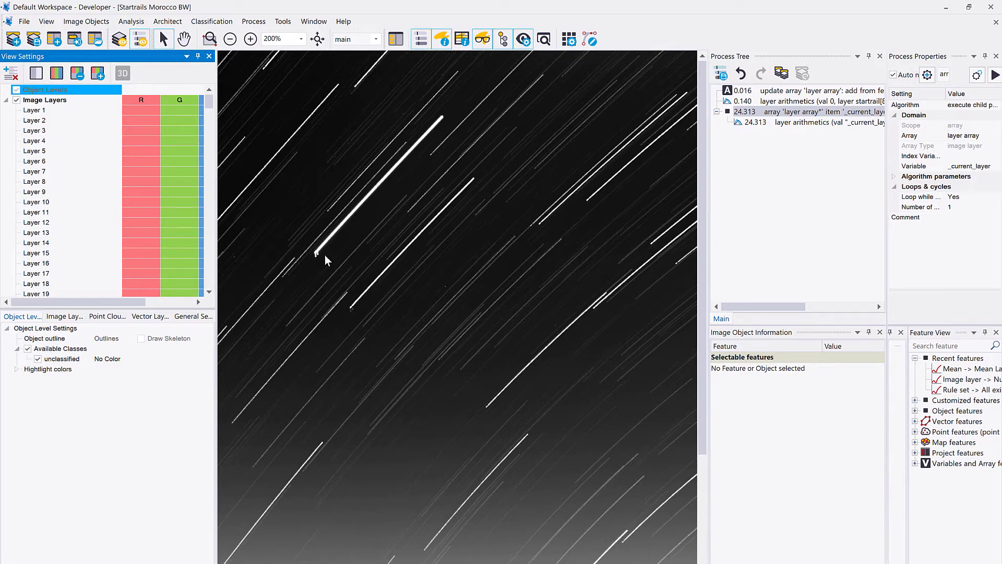
pyautogui.scroll(1, 310, 255)
pyautogui.scroll(1, 321, 261)
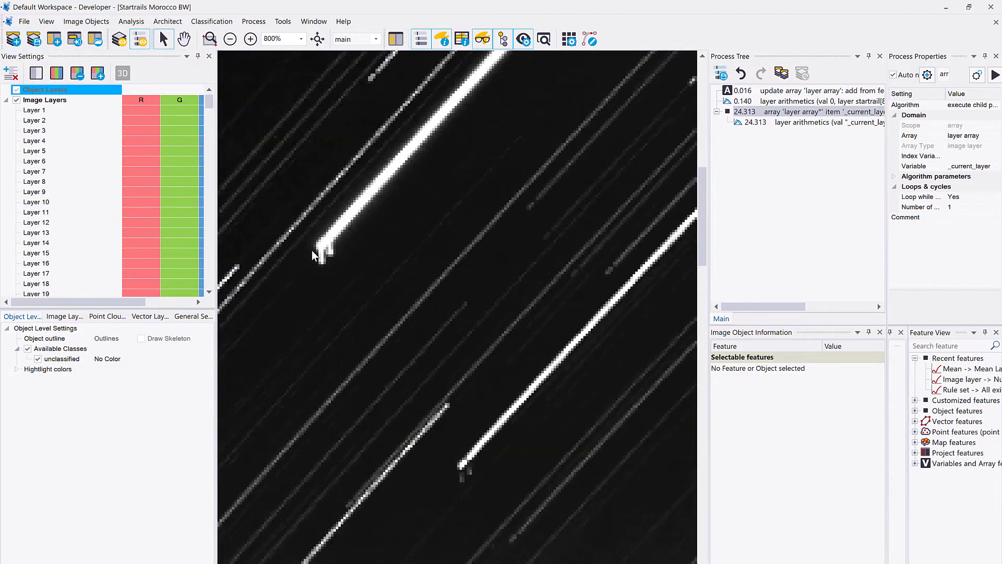
pyautogui.scroll(-4, 318, 249)
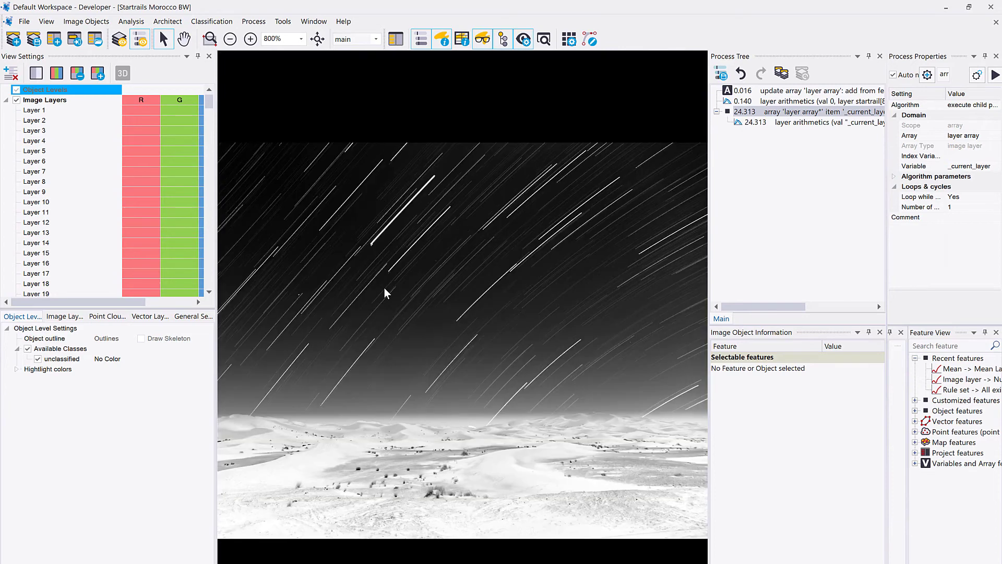
pyautogui.scroll(-1, 387, 291)
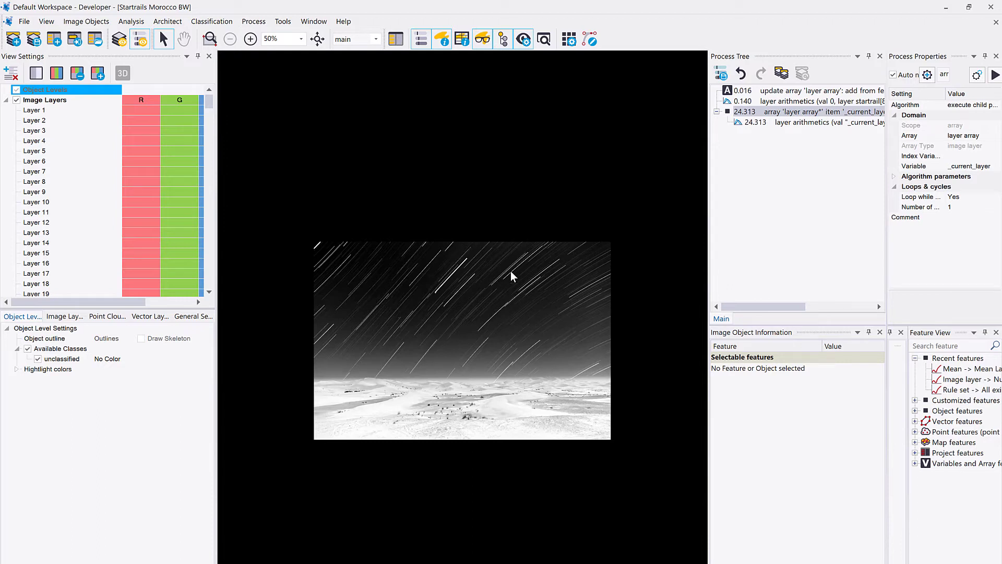
# Delete all processes of the current rule set, load Startrails_Rule_Set_MS, and widen the process tree.
pyautogui.click(742, 91)
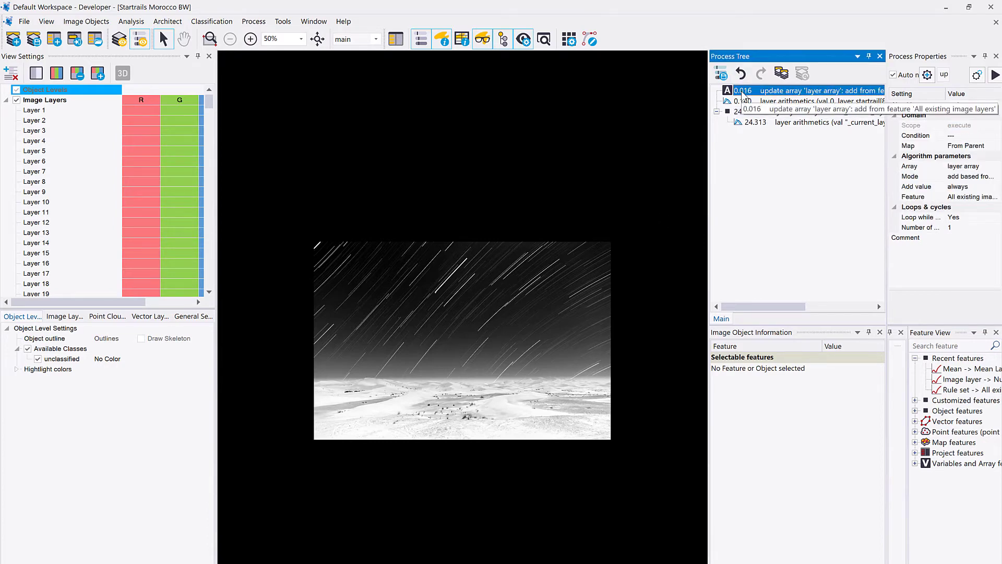
pyautogui.press('Delete')
pyautogui.press('Return')
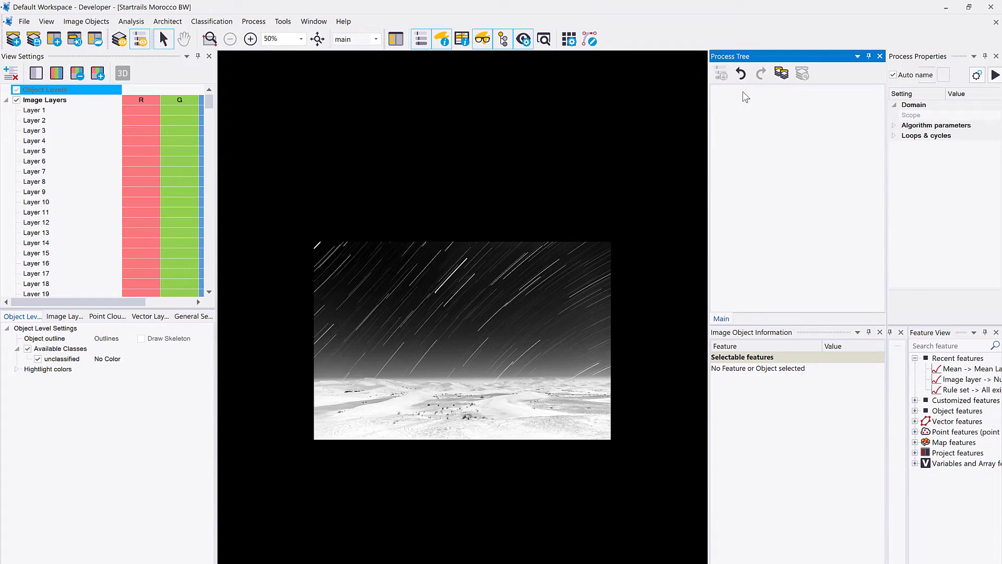
pyautogui.moveTo(708, 159); pyautogui.dragTo(603, 168)
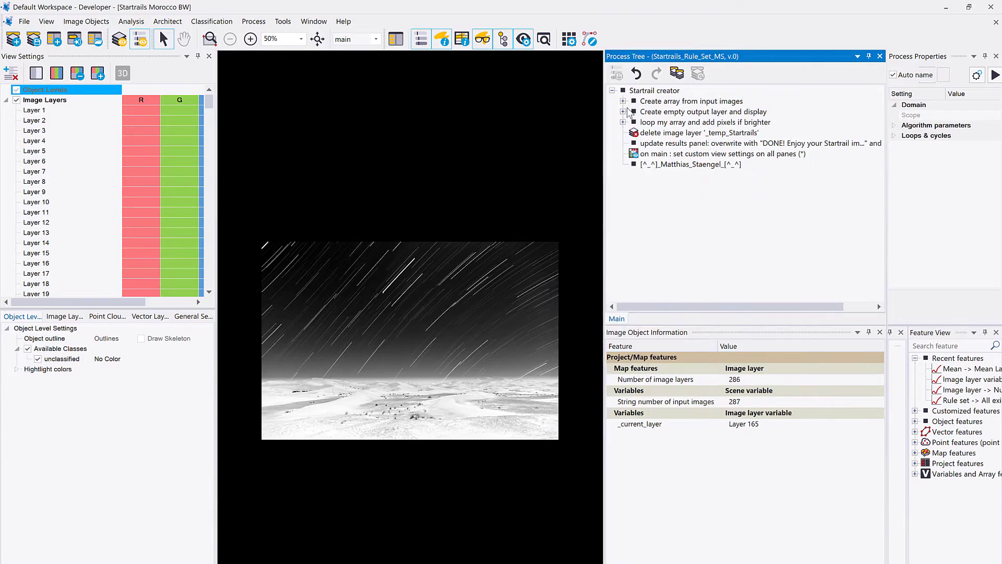
# Under Create array from input images, execute the update array processes that clear all input images and add all existing image layers.
pyautogui.click(624, 102)
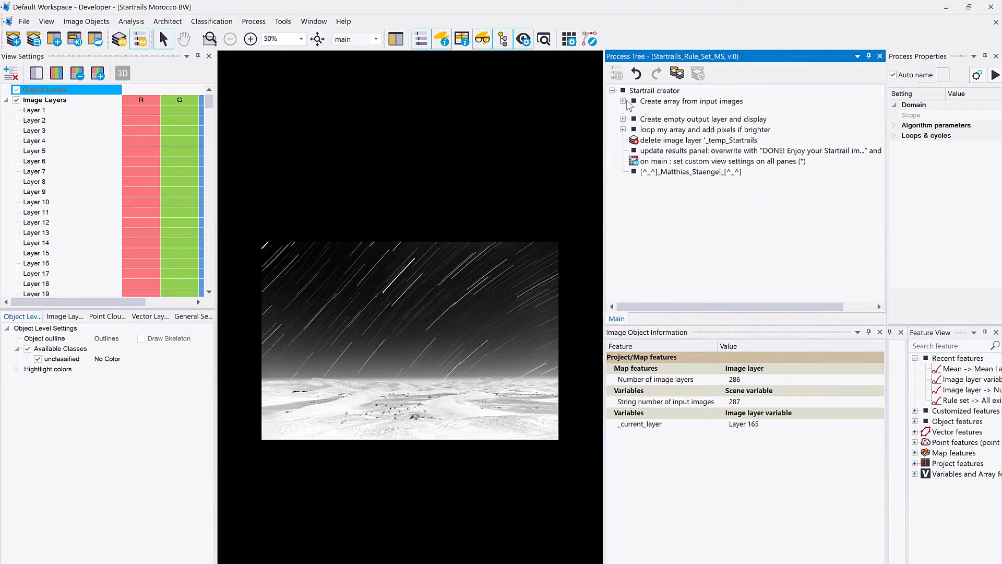
pyautogui.click(692, 112)
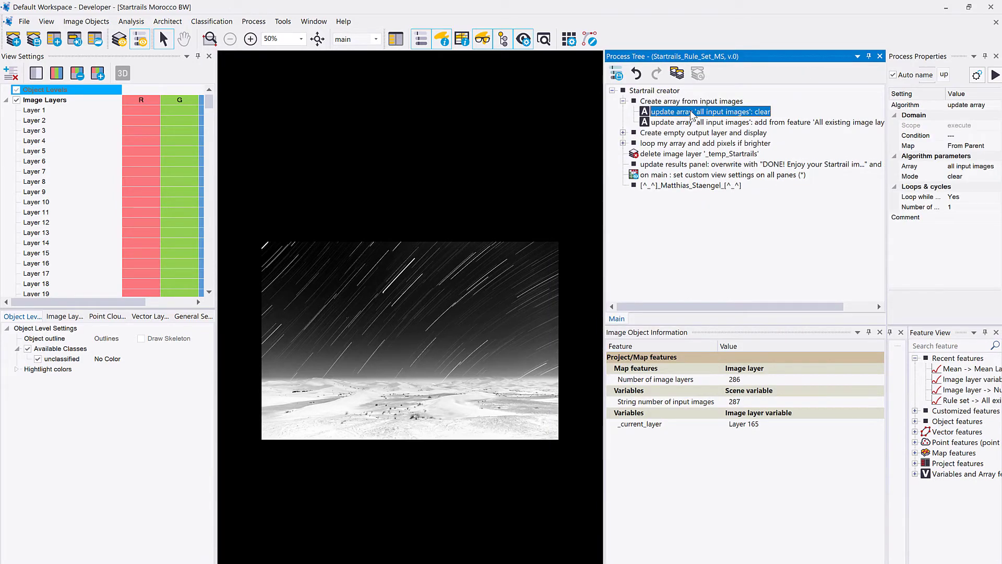
pyautogui.rightClick(698, 115)
pyautogui.click(730, 128)
pyautogui.click(742, 122)
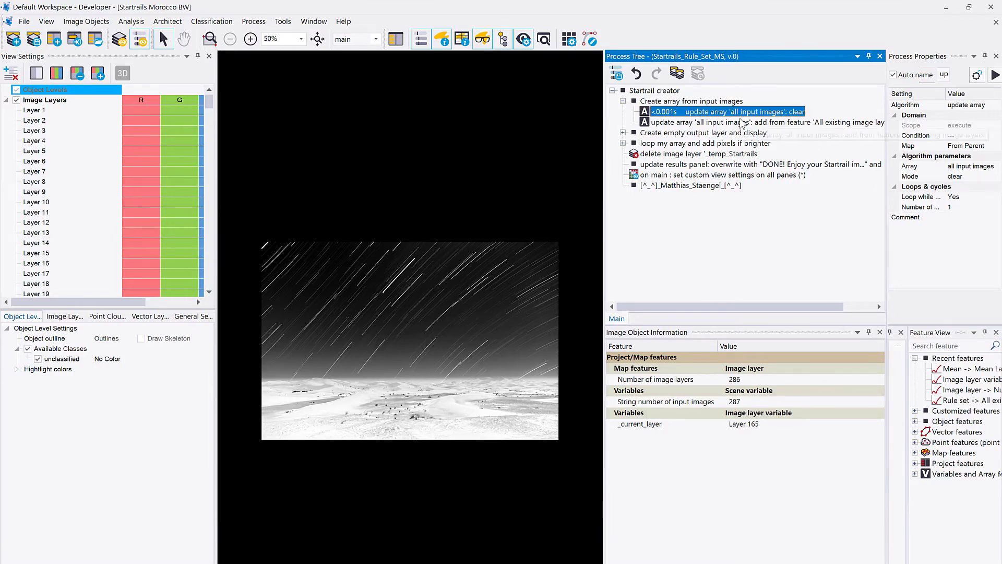
pyautogui.rightClick(741, 122)
pyautogui.click(752, 136)
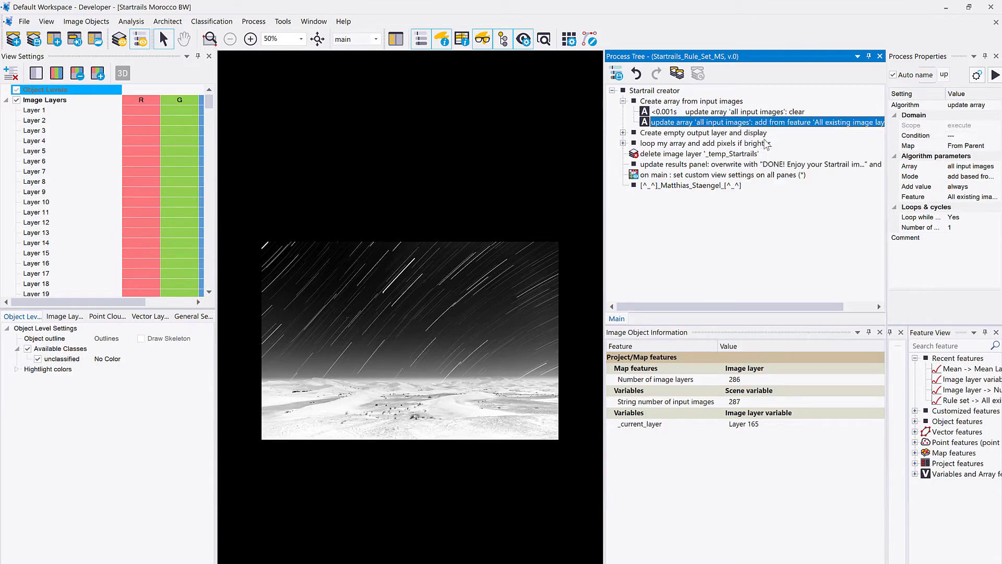
# Execute Create empty output layer and display, check the Startrails layer's display settings, and select its custom view settings process.
pyautogui.click(623, 132)
pyautogui.rightClick(681, 137)
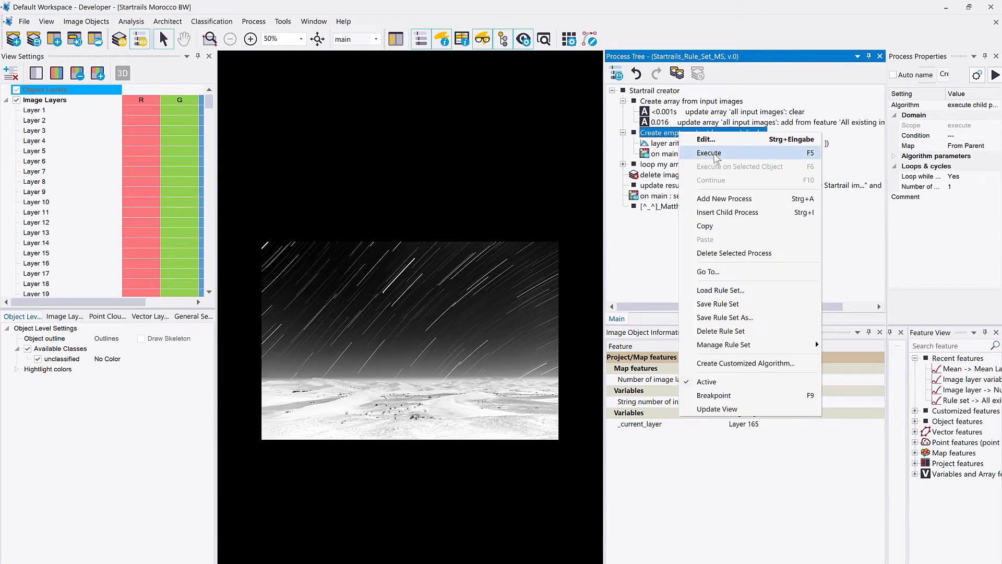
pyautogui.click(691, 151)
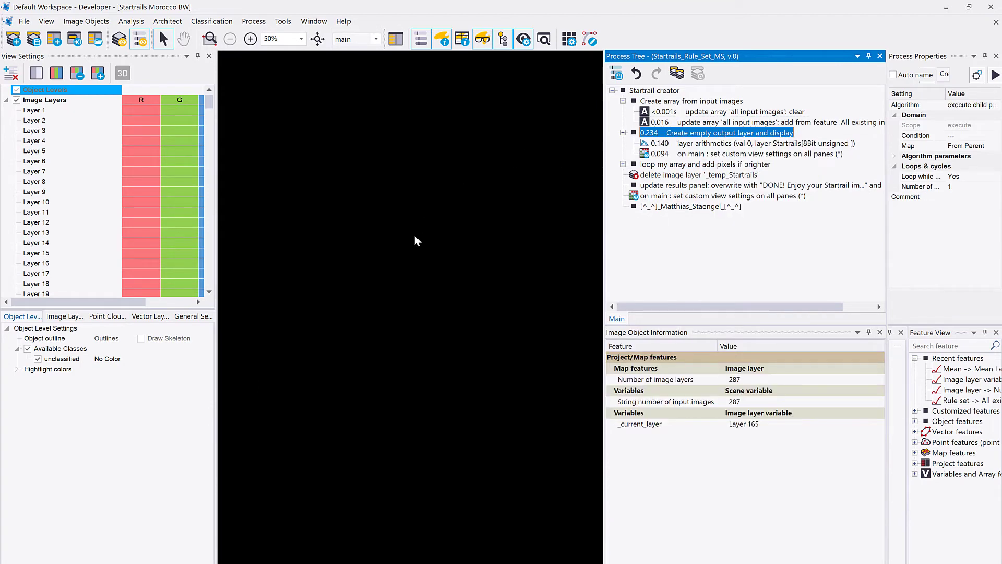
pyautogui.scroll(-20, 131, 170)
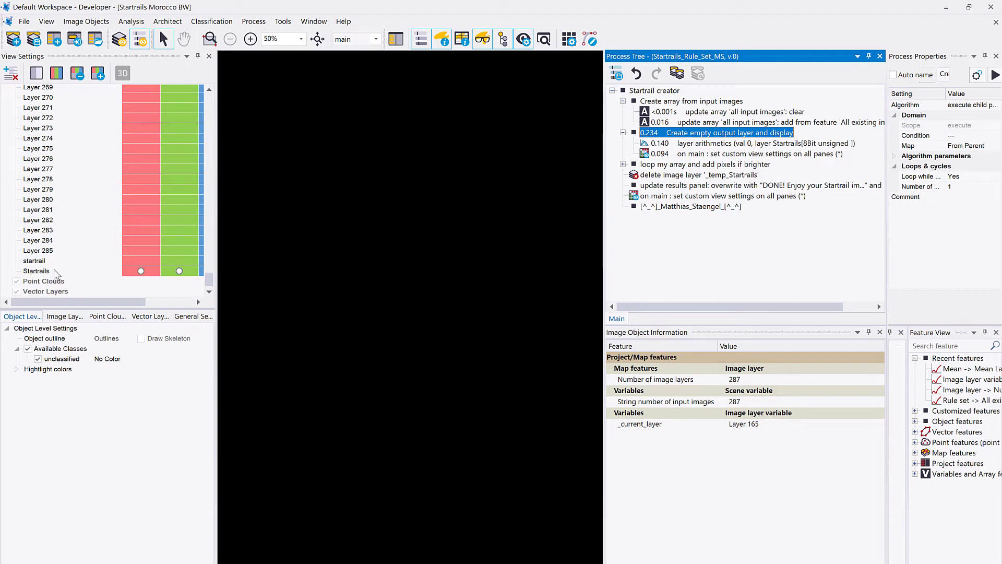
pyautogui.click(692, 154)
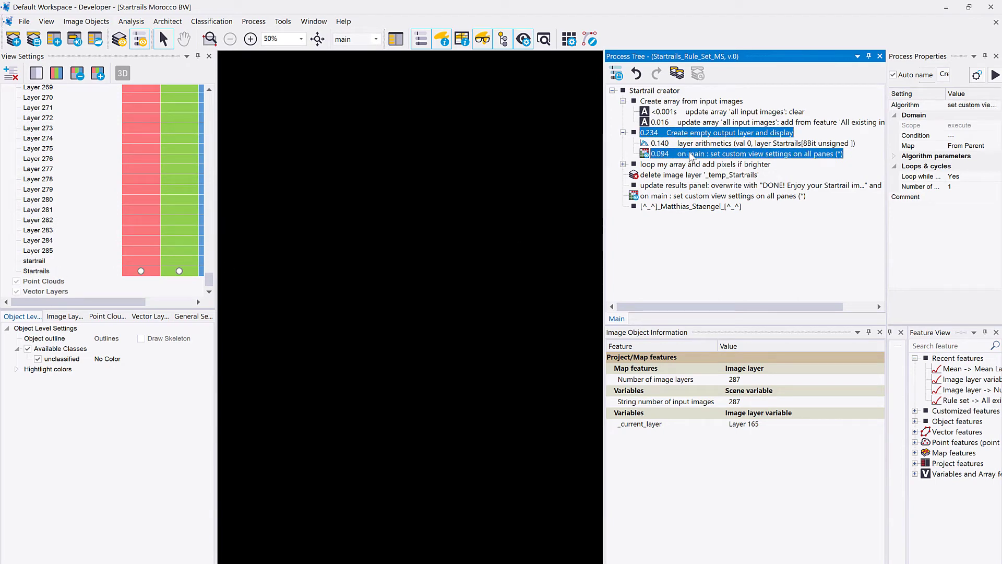
# Expand loop my array and add pixels if brighter, including its update results panel and view process.
pyautogui.click(623, 165)
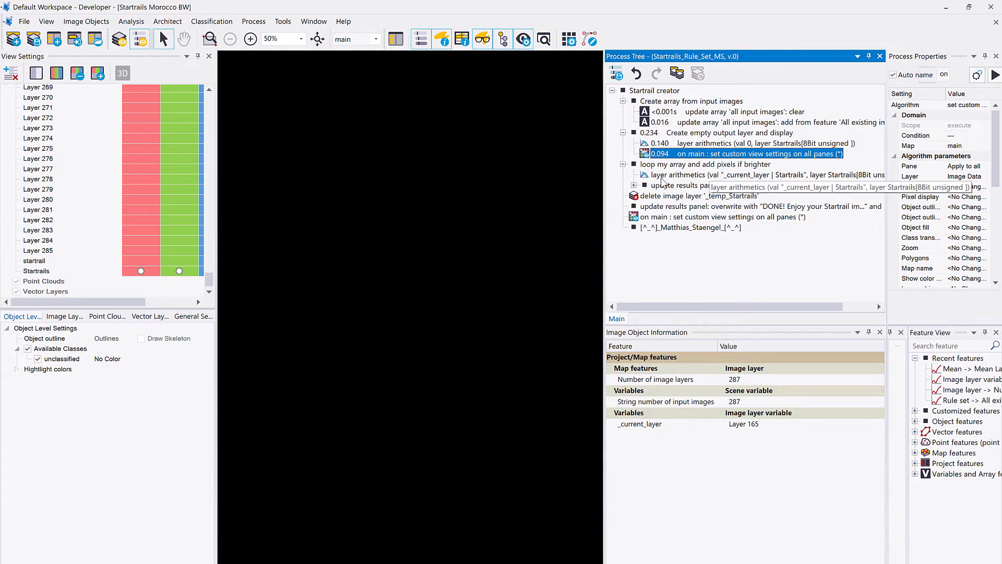
pyautogui.click(702, 187)
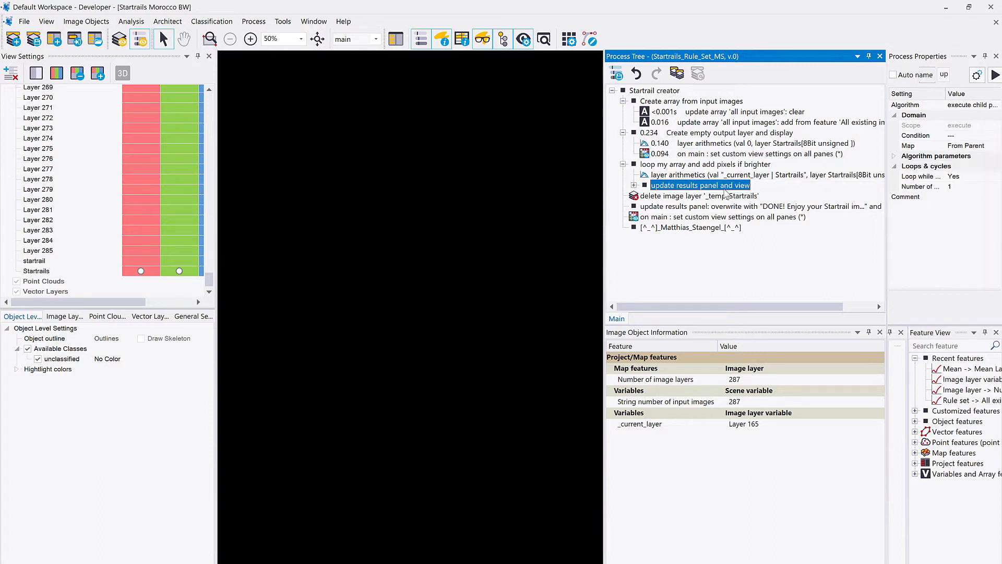
pyautogui.click(634, 186)
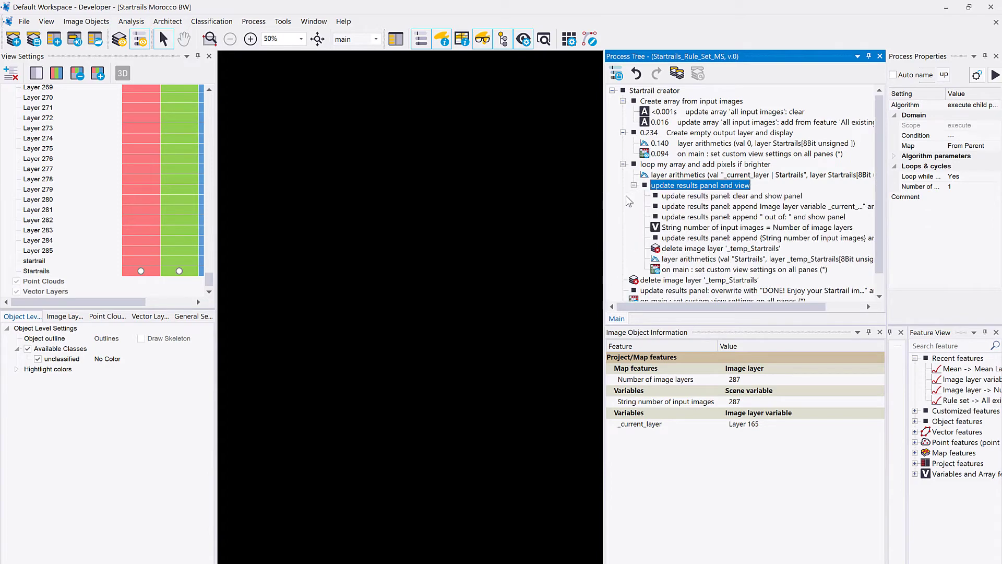
# Execute update results panel: clear and show panel, and dock the Progress panel above the image, fitting the image to the window.
pyautogui.rightClick(683, 195)
pyautogui.click(720, 215)
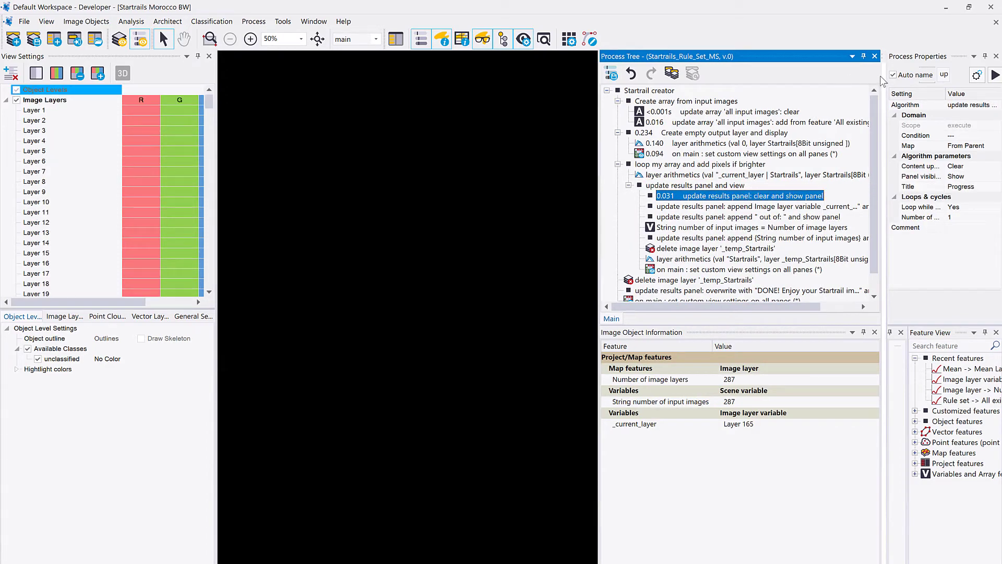
pyautogui.moveTo(883, 90); pyautogui.dragTo(463, 90)
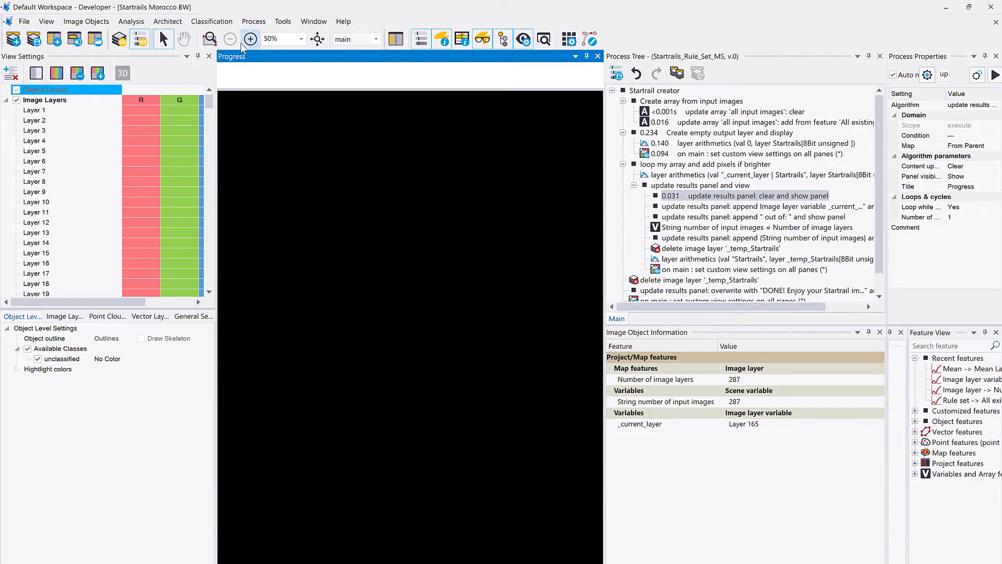
pyautogui.click(317, 39)
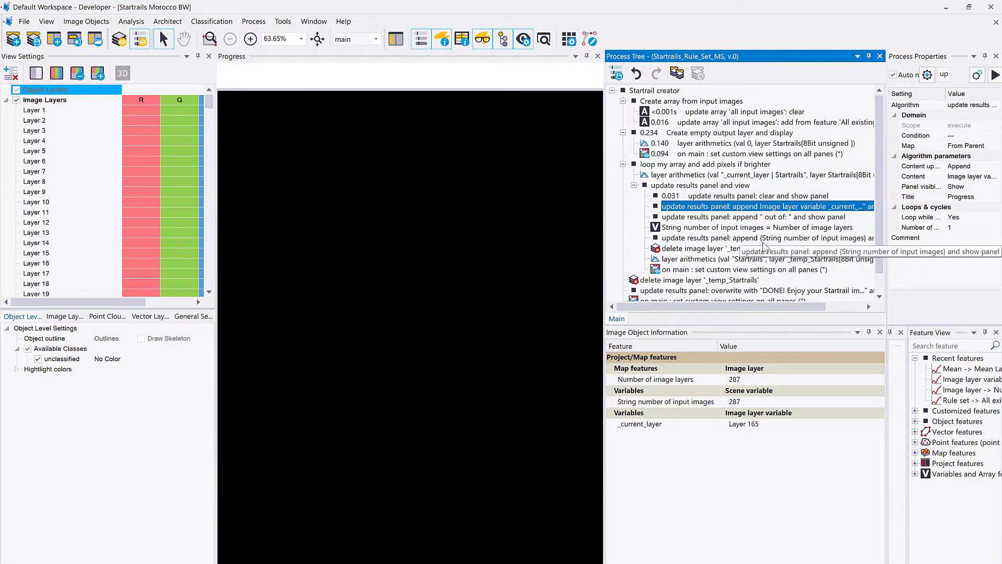
# Review the loop's custom view settings process and the layer arithmetics process that combines _current_layer with Startrails.
pyautogui.click(699, 270)
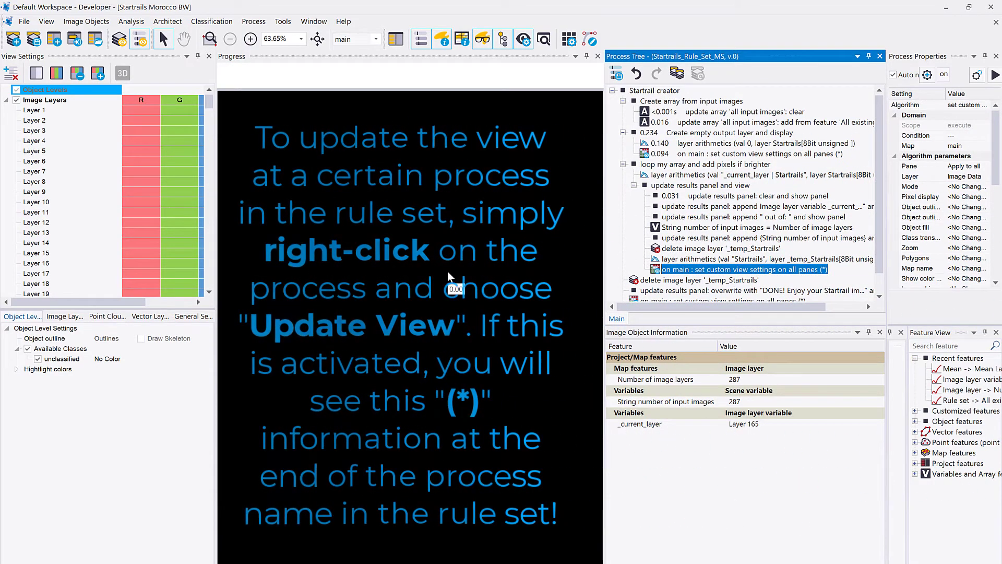
pyautogui.click(696, 177)
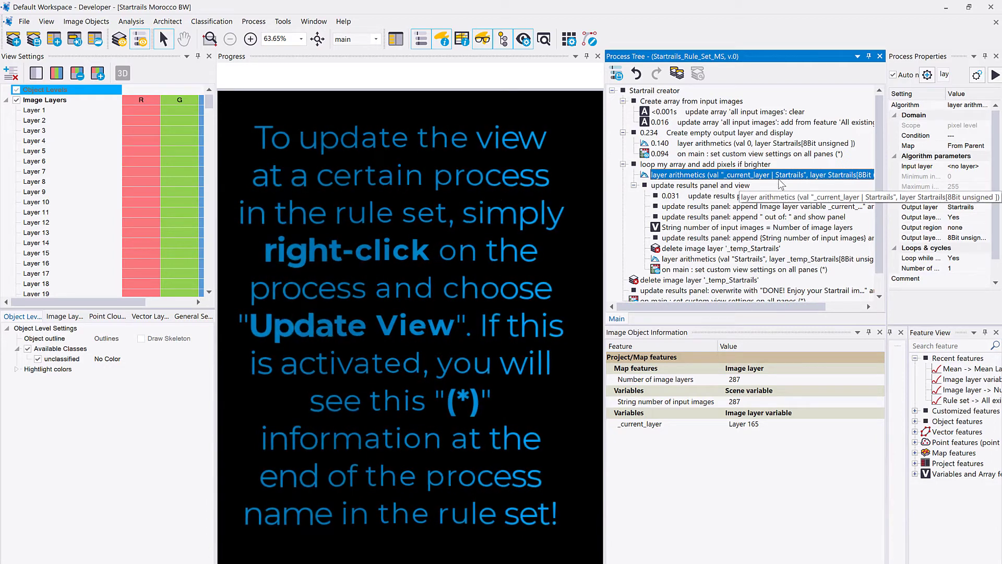
pyautogui.scroll(-1, 705, 257)
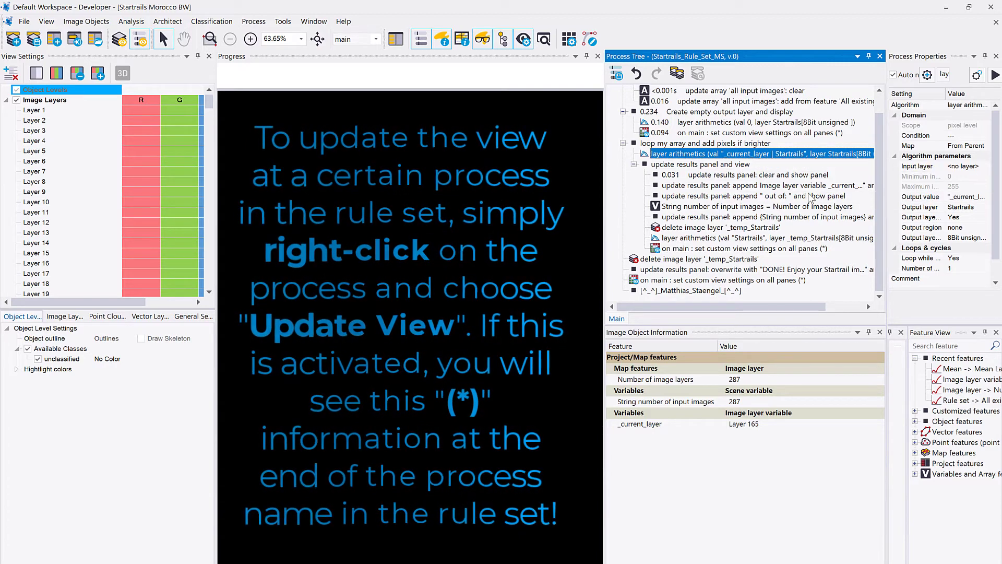
pyautogui.scroll(1, 731, 152)
# Execute the whole Startrail creator process and cancel the processing partway through.
pyautogui.rightClick(661, 95)
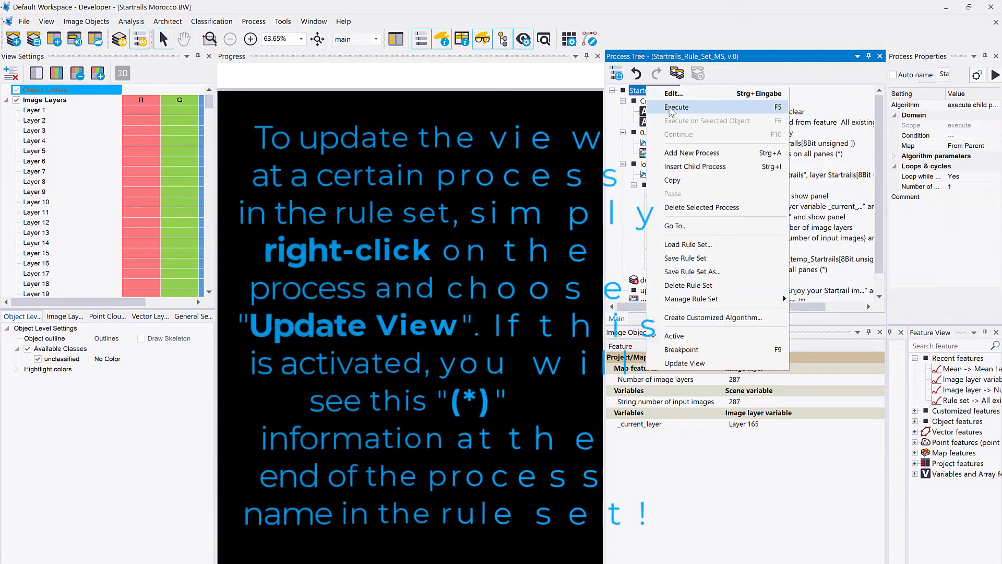
pyautogui.click(671, 108)
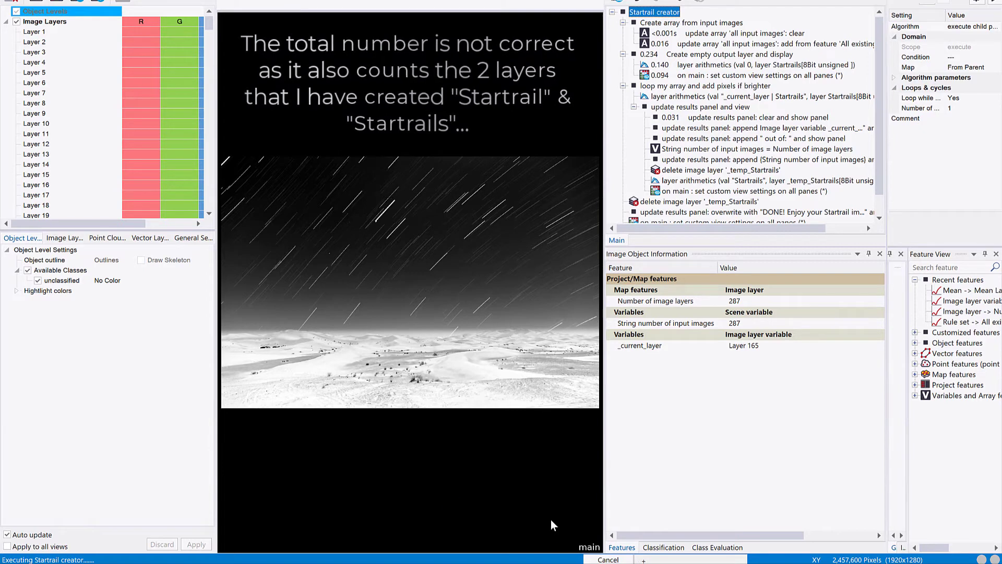
pyautogui.click(608, 560)
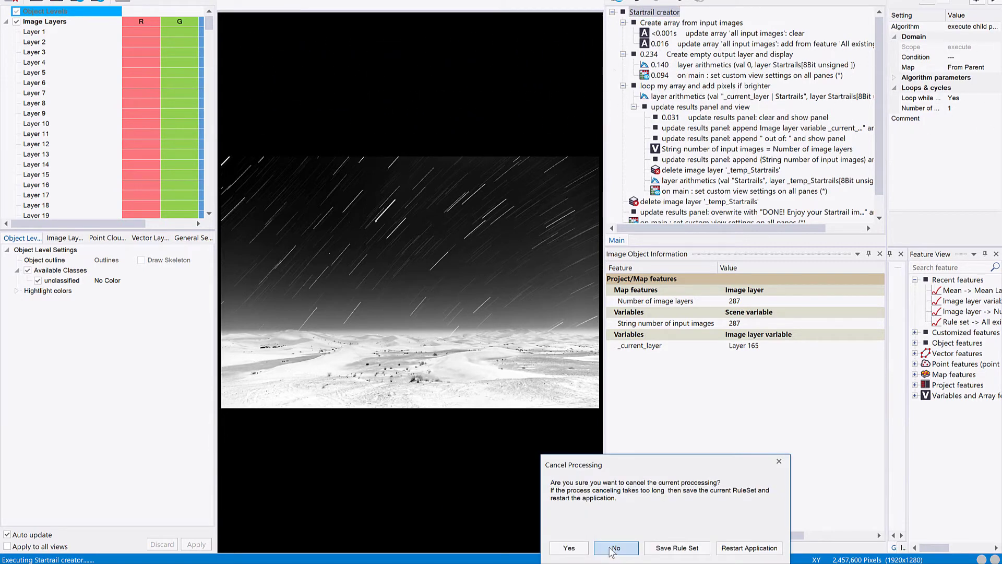
pyautogui.click(569, 547)
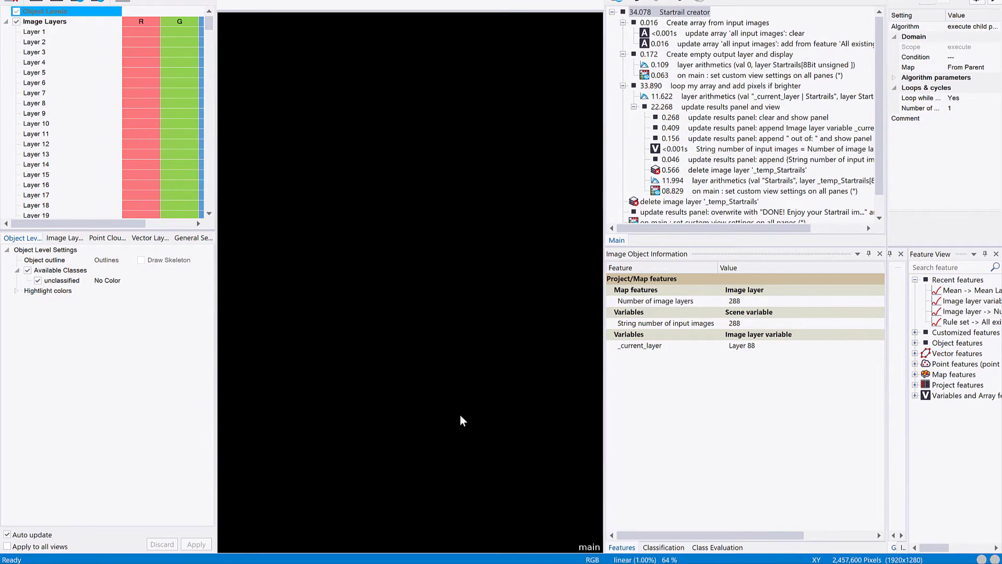
# Delete the extra startrail image layer from the project.
pyautogui.click(626, 299)
pyautogui.scroll(-9, 122, 108)
pyautogui.scroll(-20, 122, 187)
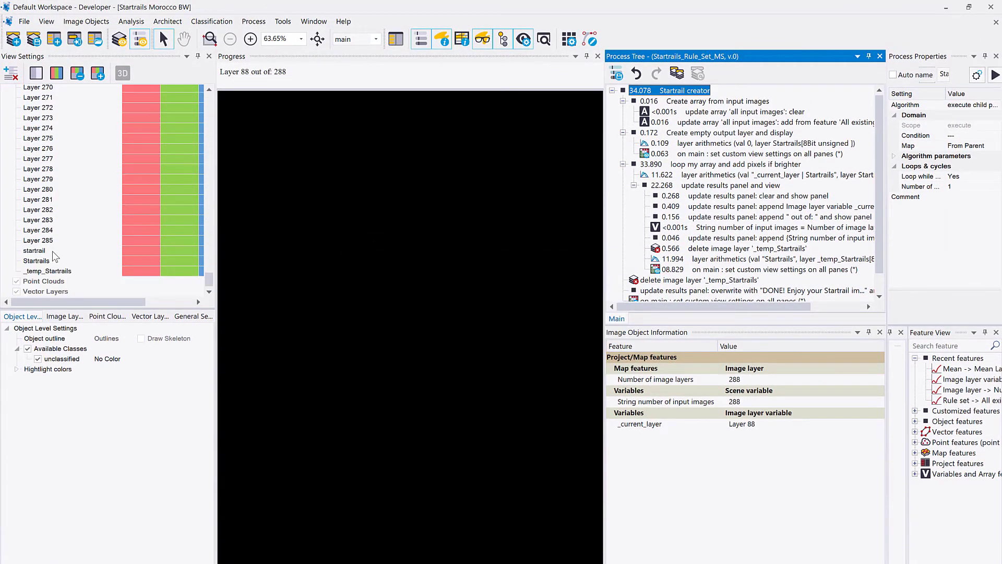
pyautogui.click(29, 250)
pyautogui.rightClick(35, 251)
pyautogui.click(52, 277)
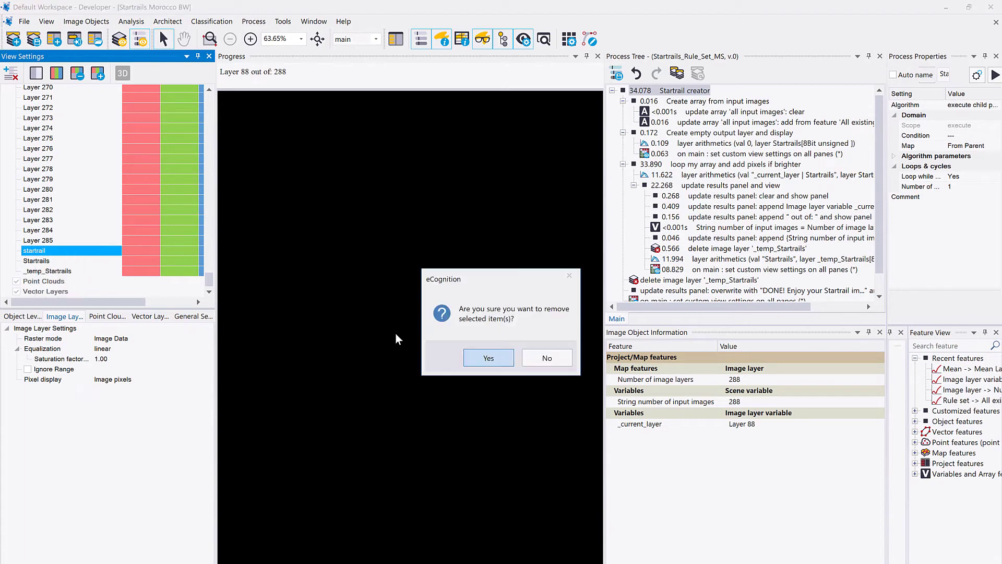
pyautogui.click(489, 359)
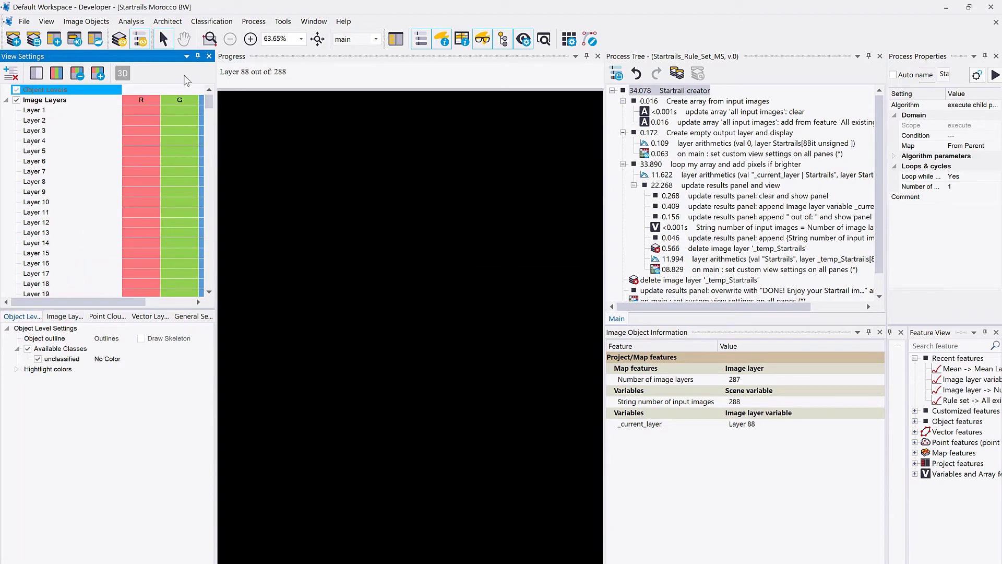
# Delete the Startrails and _temp_Startrails image layers so that only the imported layers remain.
pyautogui.moveTo(208, 104); pyautogui.dragTo(210, 282)
pyautogui.rightClick(32, 260)
pyautogui.click(57, 285)
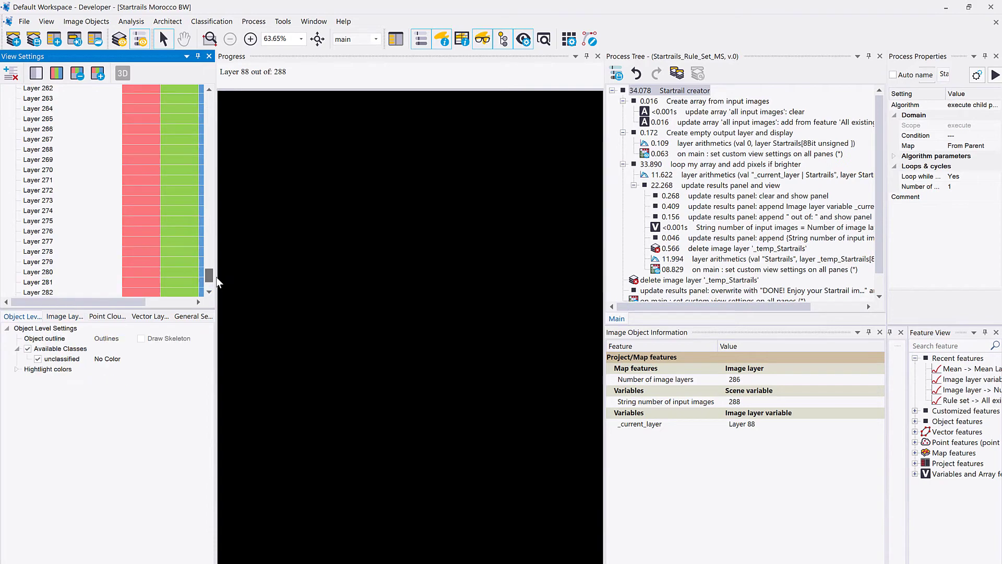
pyautogui.moveTo(217, 277); pyautogui.dragTo(215, 285)
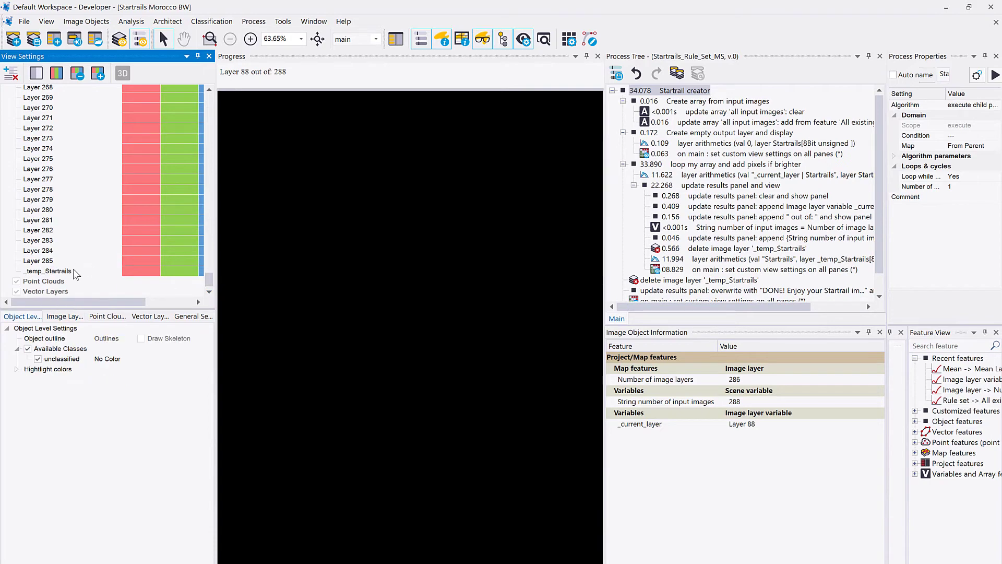
pyautogui.rightClick(74, 269)
pyautogui.click(134, 293)
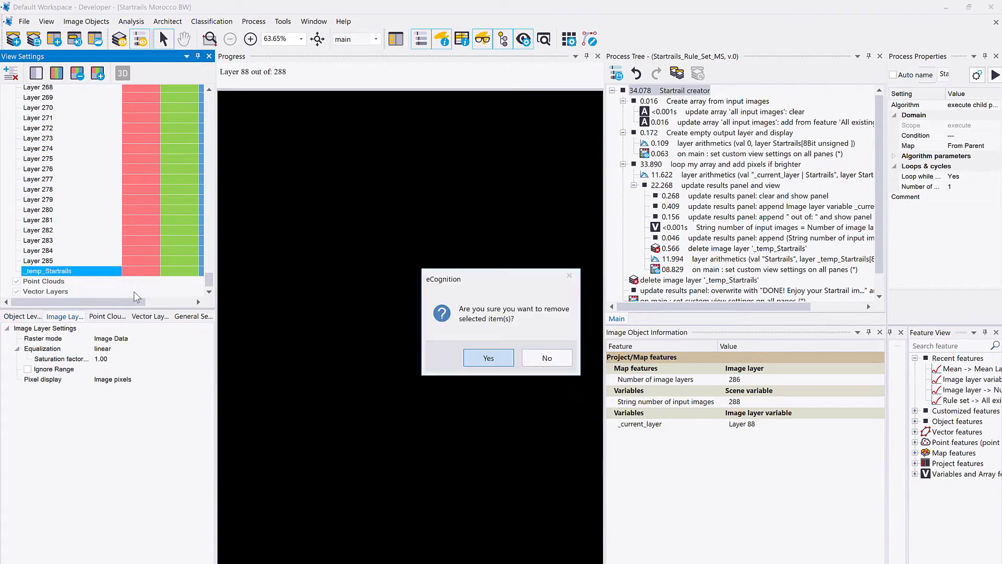
pyautogui.click(489, 357)
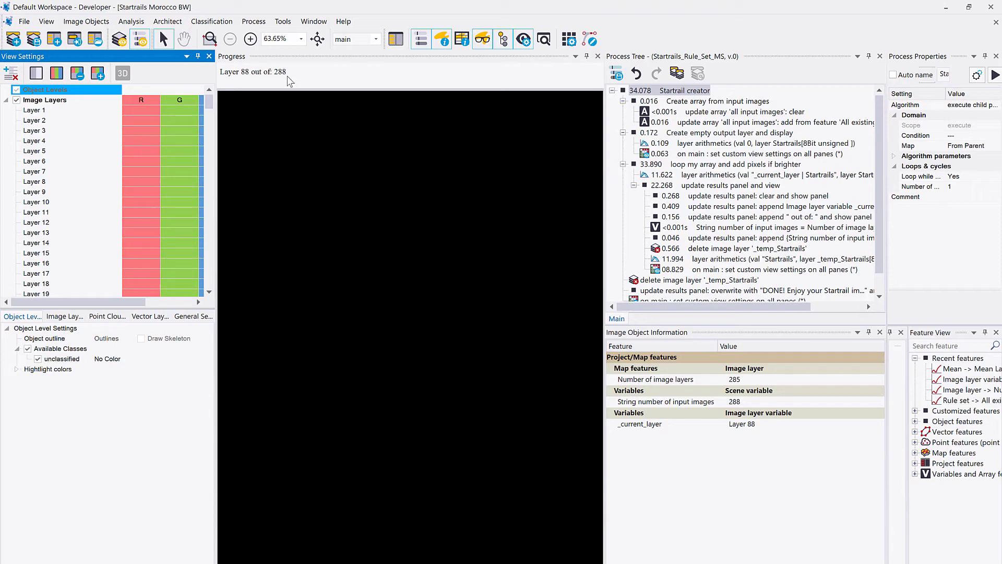
# Execute the complete Startrail creator process on the remaining image layers and look over the processes and layer list.
pyautogui.rightClick(679, 91)
pyautogui.click(702, 112)
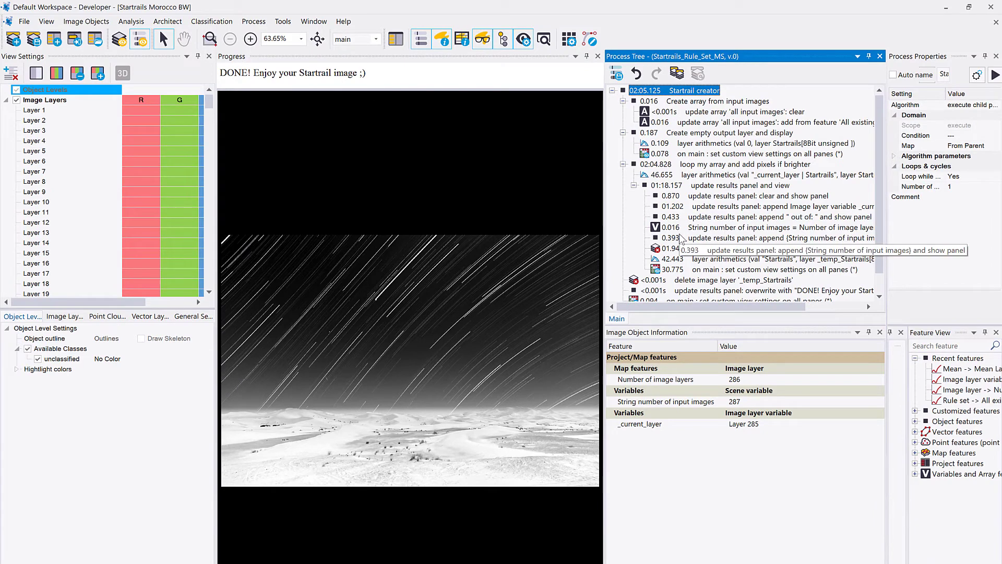
pyautogui.scroll(-1, 730, 266)
pyautogui.scroll(-20, 140, 204)
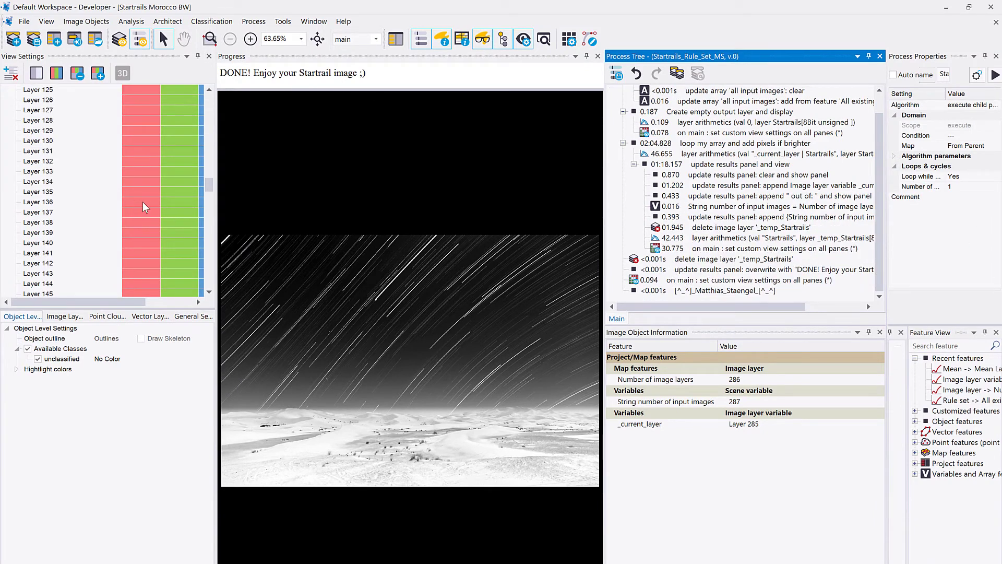
# Add a process after the last custom view settings process, using the export image algorithm.
pyautogui.click(662, 281)
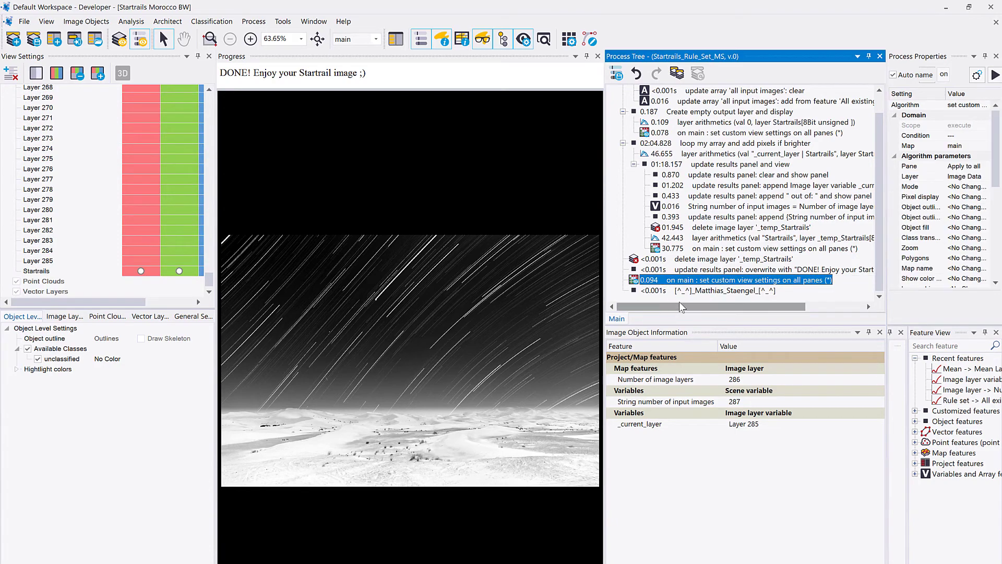
pyautogui.hotkey('ctrl', 'a')
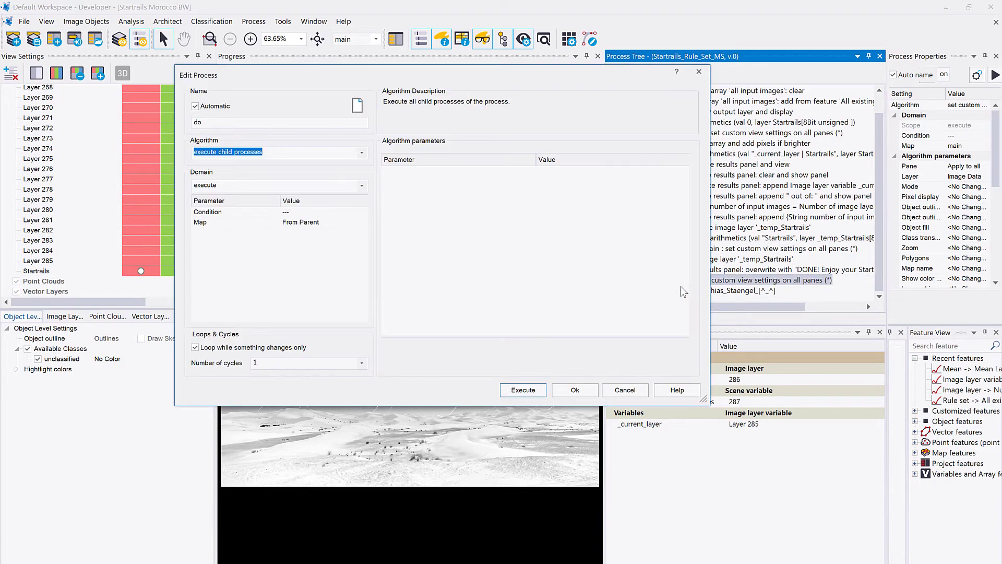
pyautogui.write('export')
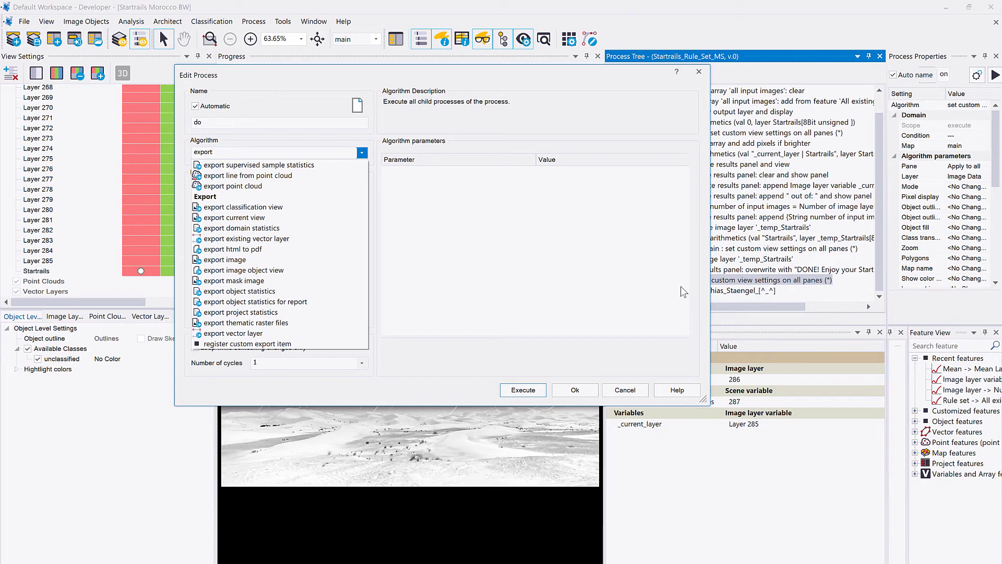
pyautogui.click(240, 260)
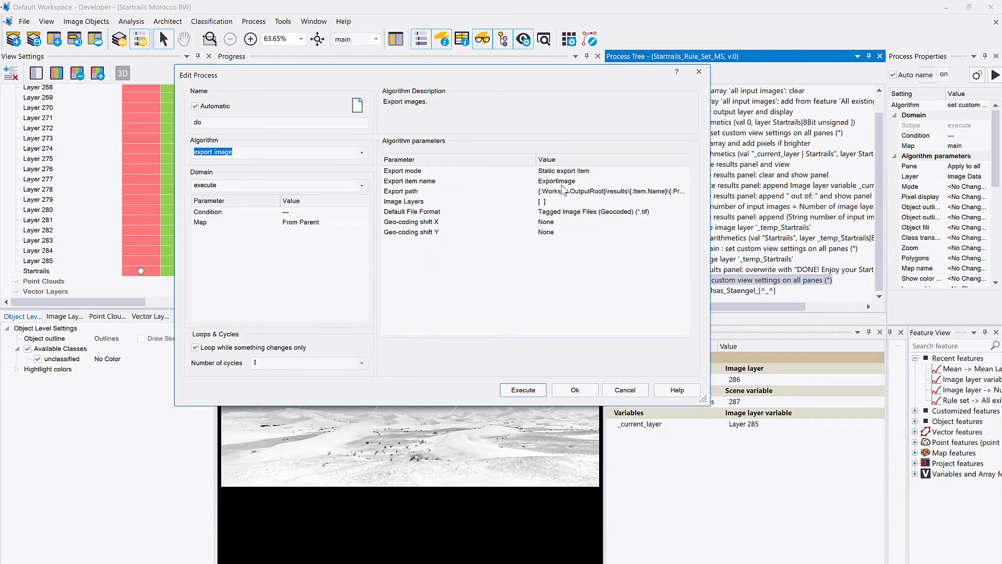
# Set the export's image layers to Startrails and execute the export image process.
pyautogui.click(685, 203)
pyautogui.click(683, 202)
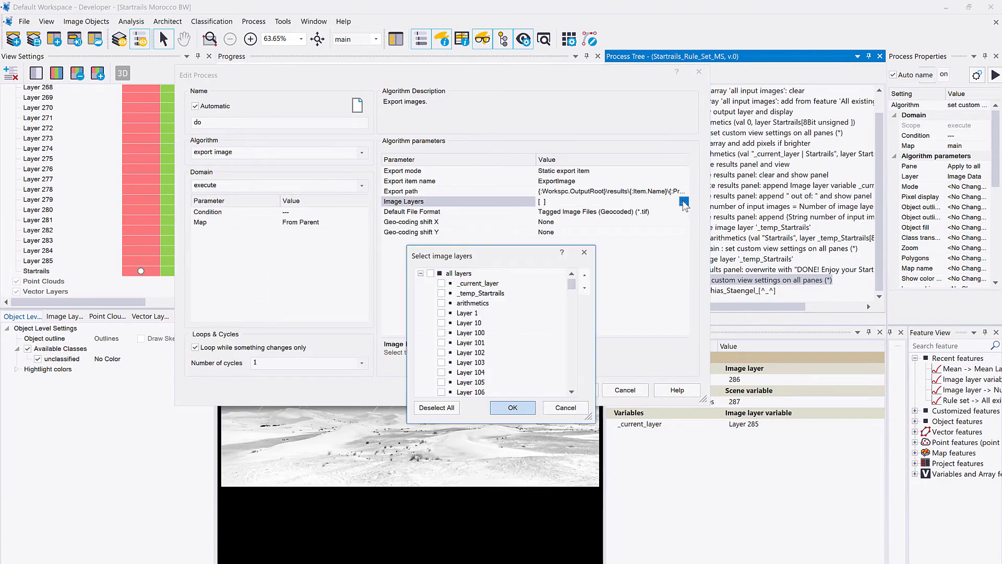
pyautogui.moveTo(571, 283); pyautogui.dragTo(582, 395)
pyautogui.click(442, 383)
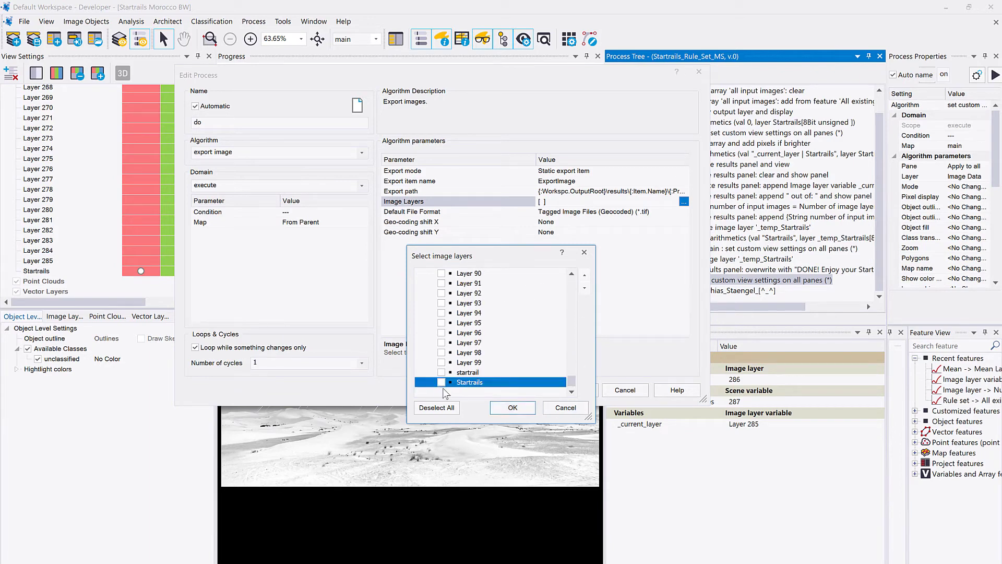
pyautogui.click(528, 410)
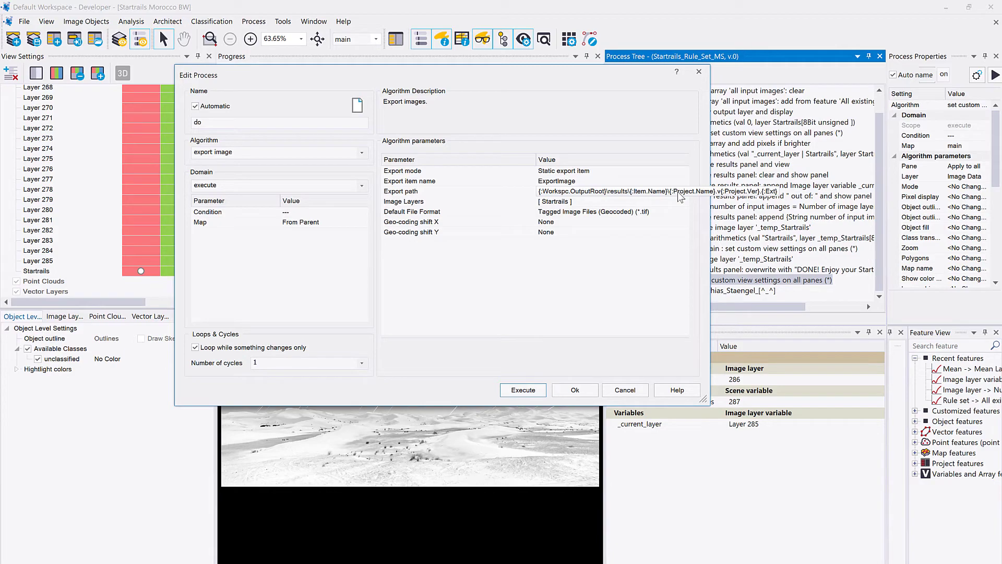
pyautogui.click(523, 391)
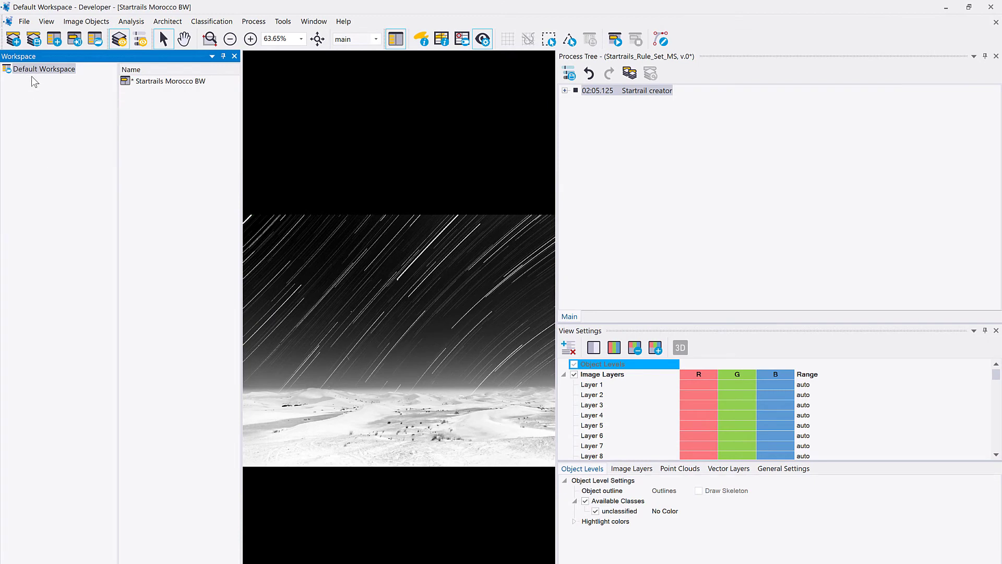
# Start a customized import with Startrails Mauritius BW as root folder and its Layer-100.jpg as master file, resetting the image layer settings.
pyautogui.rightClick(28, 72)
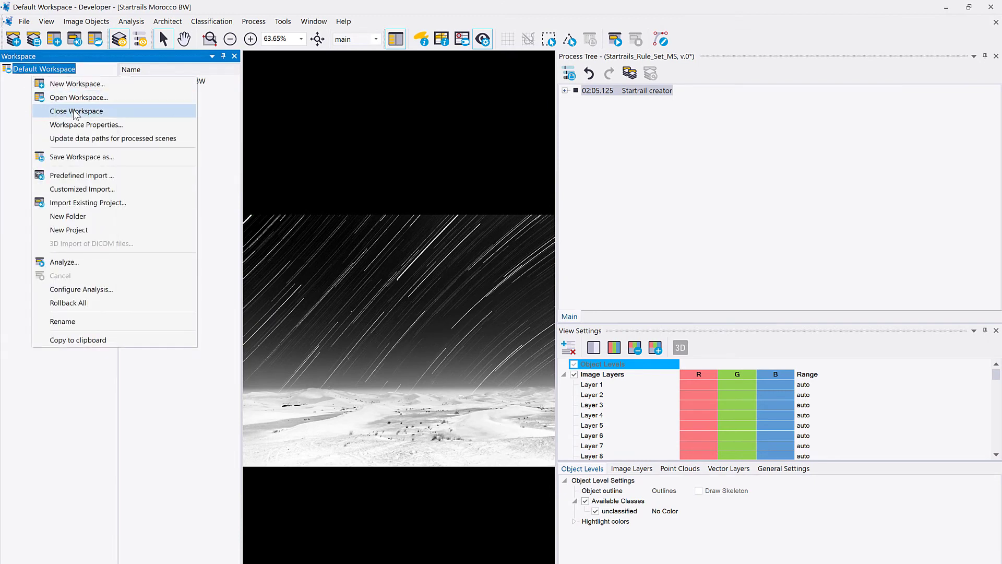
pyautogui.click(82, 189)
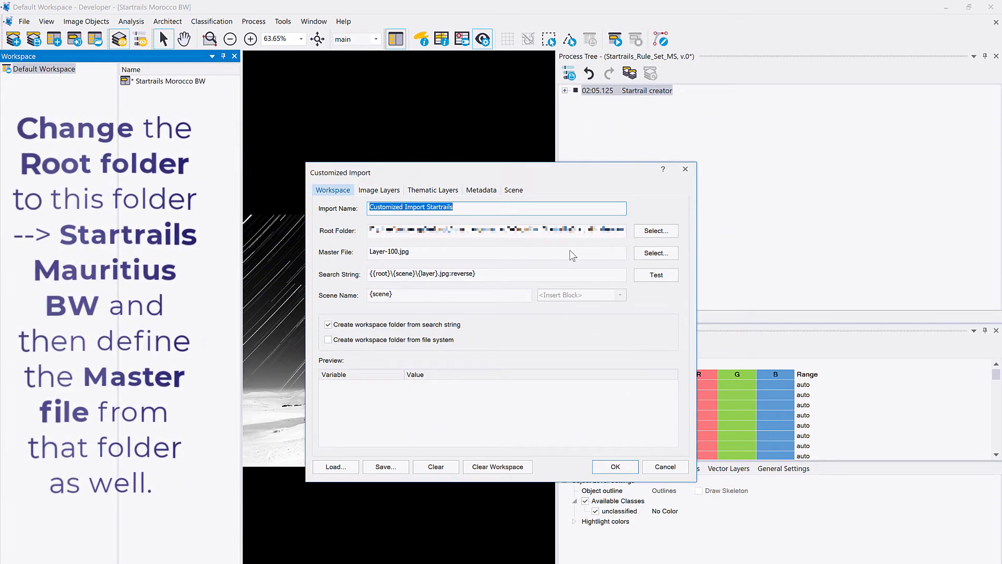
pyautogui.click(647, 233)
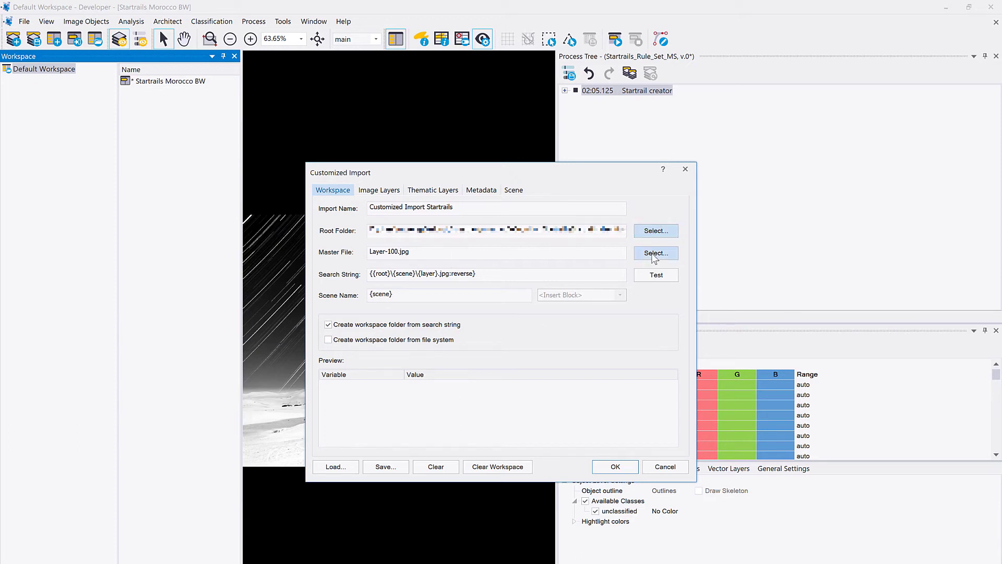
pyautogui.click(655, 253)
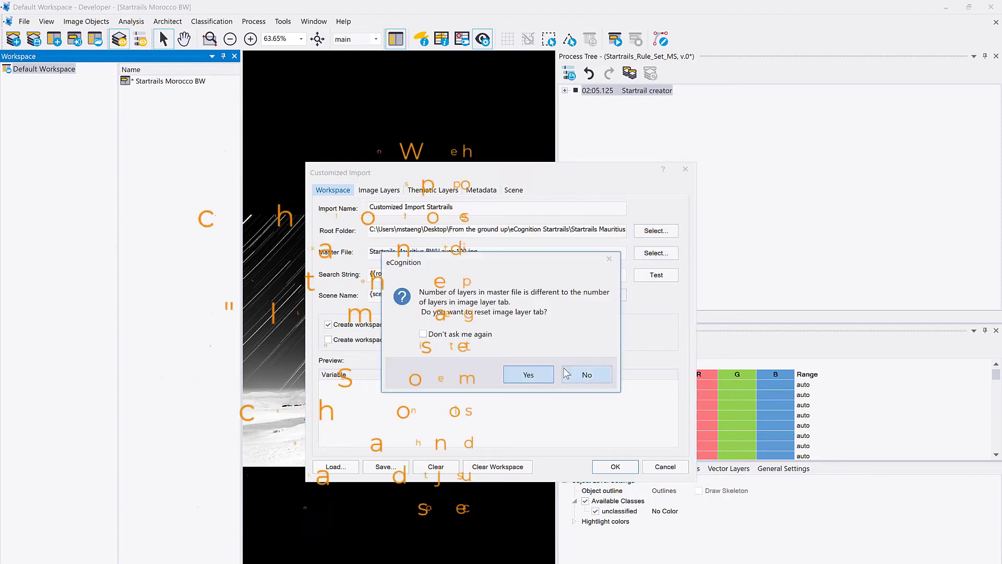
pyautogui.click(528, 375)
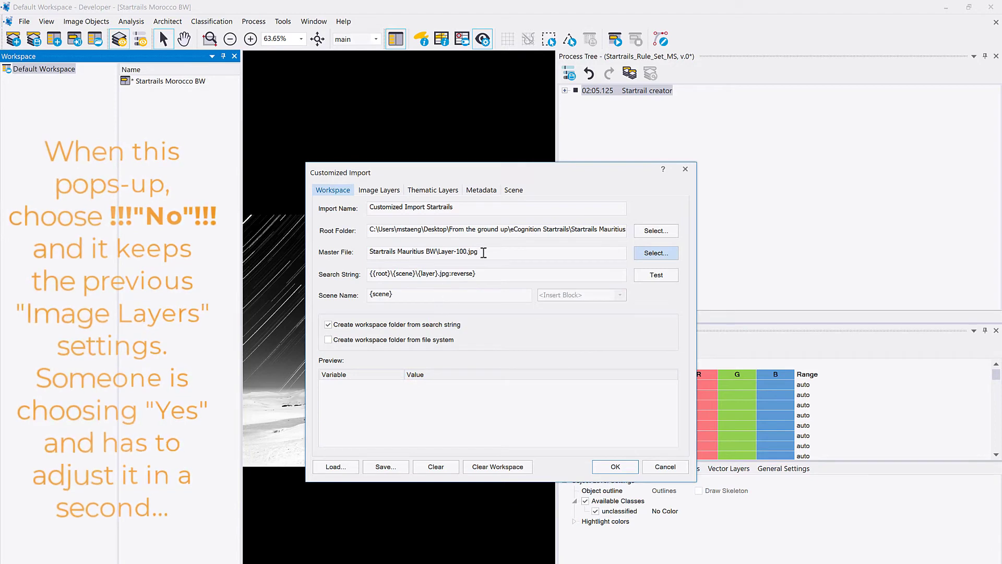
# Remove Layer 2 from File 1 in the image layer settings of the customized import.
pyautogui.click(380, 190)
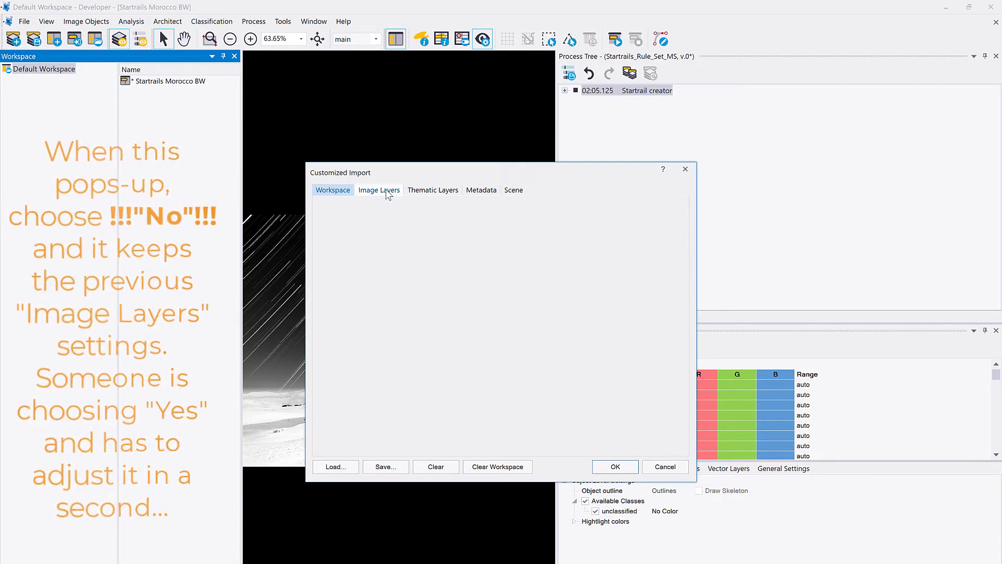
pyautogui.click(397, 325)
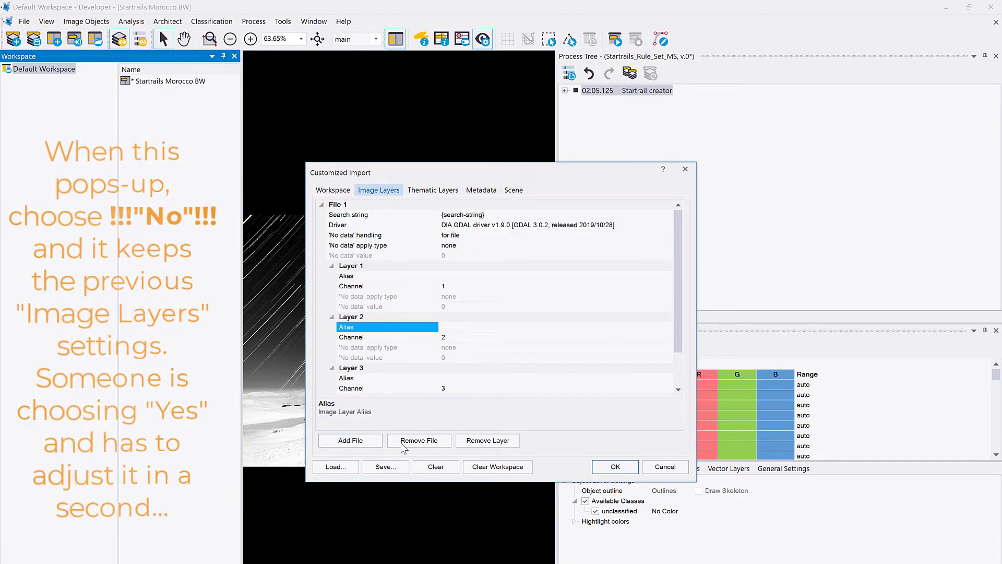
pyautogui.click(487, 440)
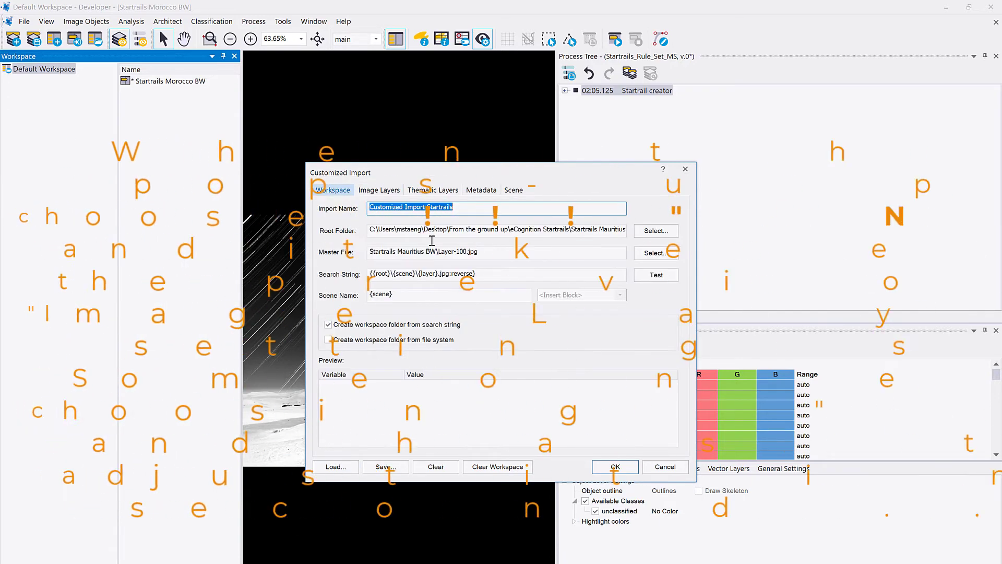
# Test the search string {{root}\{scene}\{layer}.jpg:reverse} and run the customized import.
pyautogui.click(411, 273)
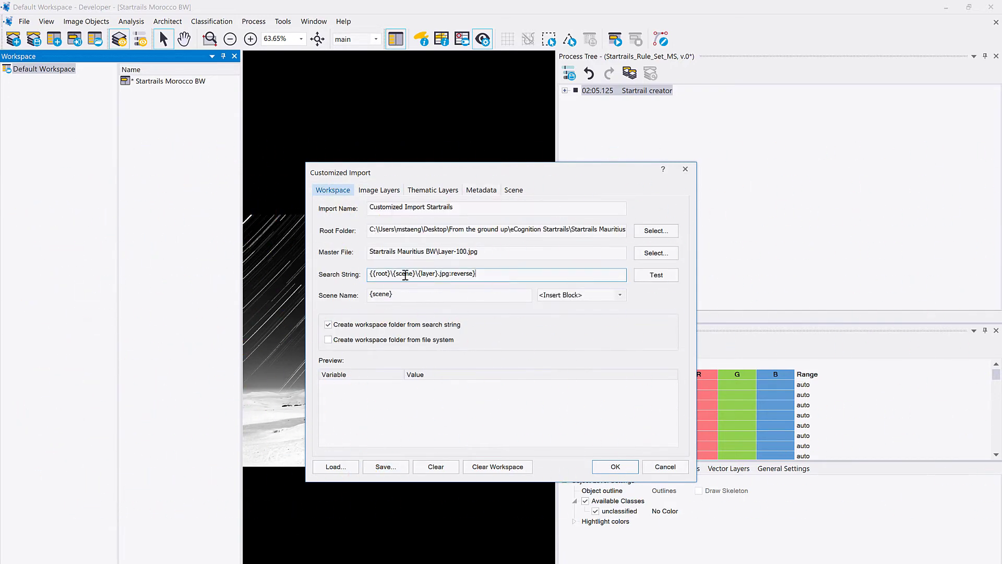
pyautogui.click(653, 272)
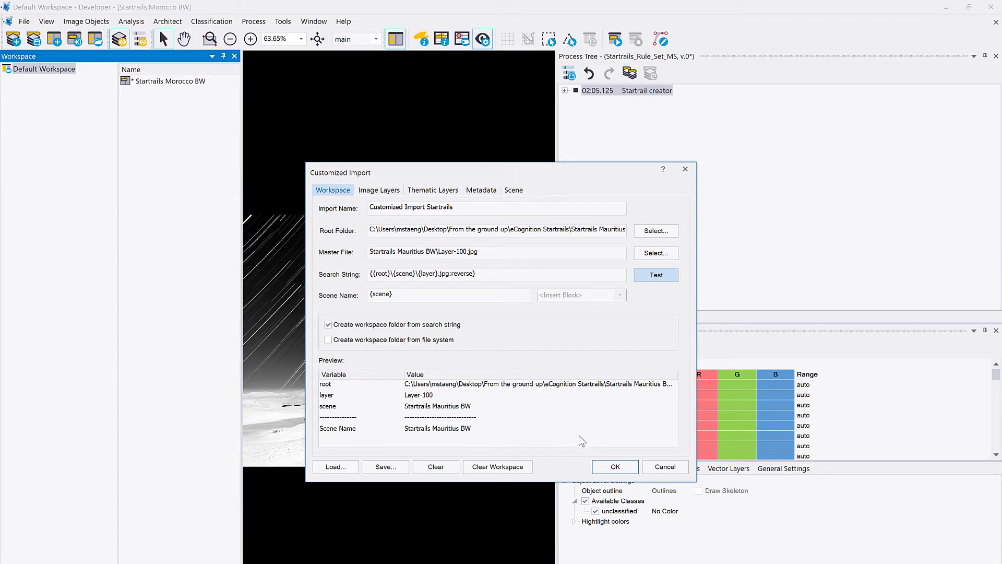
pyautogui.click(616, 467)
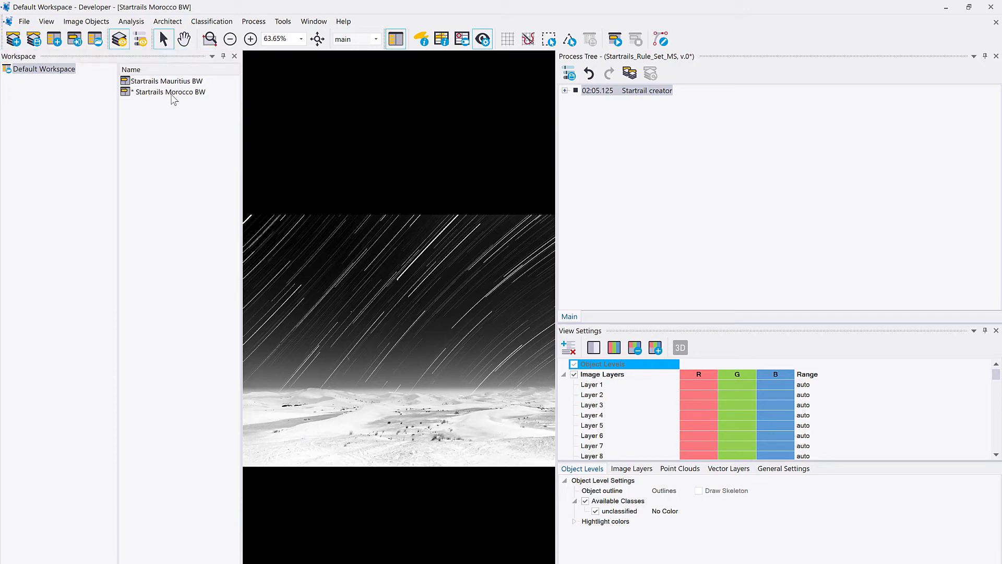
# Open the Startrails Mauritius BW project without saving the Startrails Morocco BW changes, and widen the image view.
pyautogui.doubleClick(171, 82)
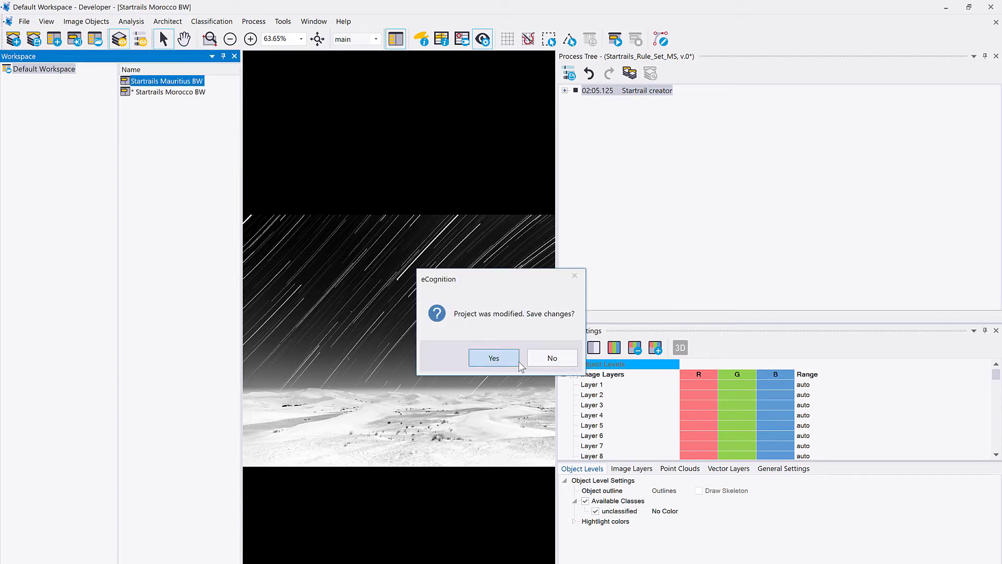
pyautogui.click(500, 356)
pyautogui.click(566, 360)
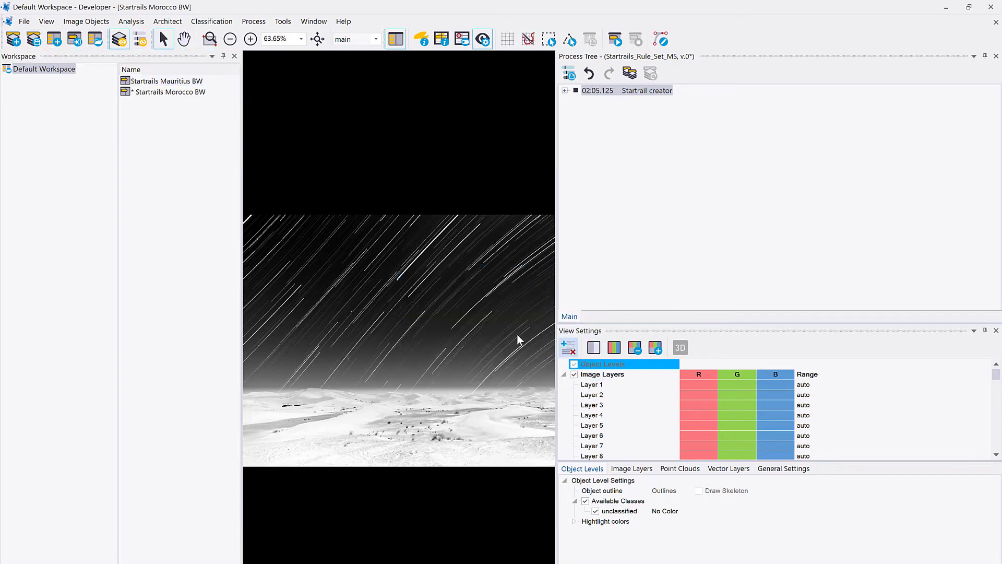
pyautogui.doubleClick(141, 85)
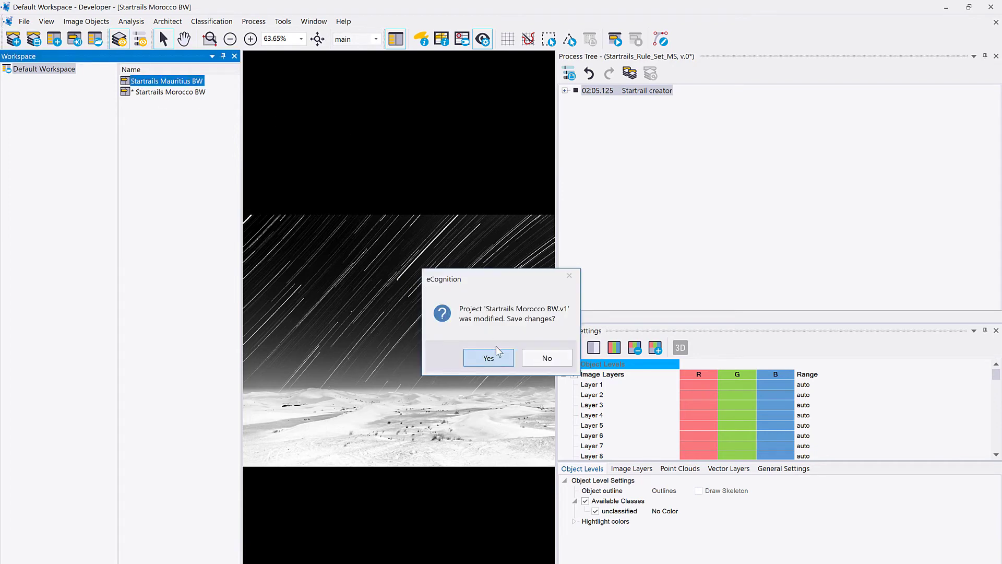
pyautogui.click(539, 356)
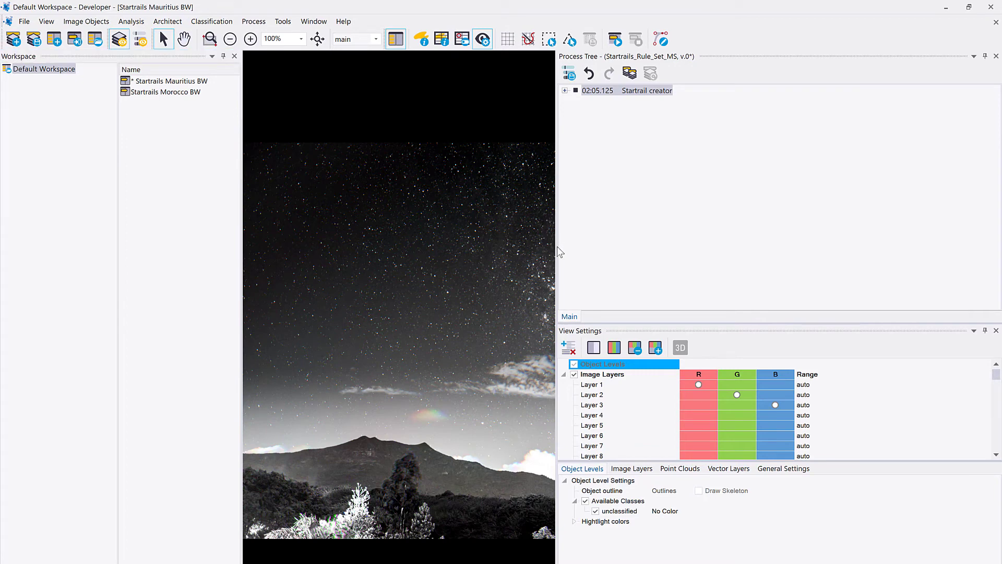
pyautogui.moveTo(557, 246); pyautogui.dragTo(892, 275)
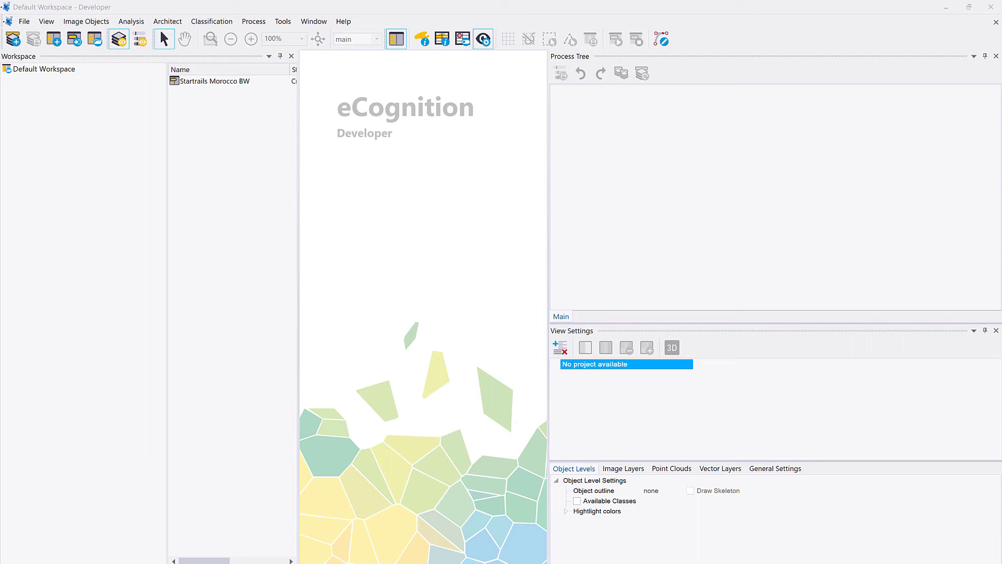
# Run a predefined import with the Customized Import Startrails template and the Mauritius image folder as root, and select the imported Startrails Mauritius BW project.
pyautogui.rightClick(46, 93)
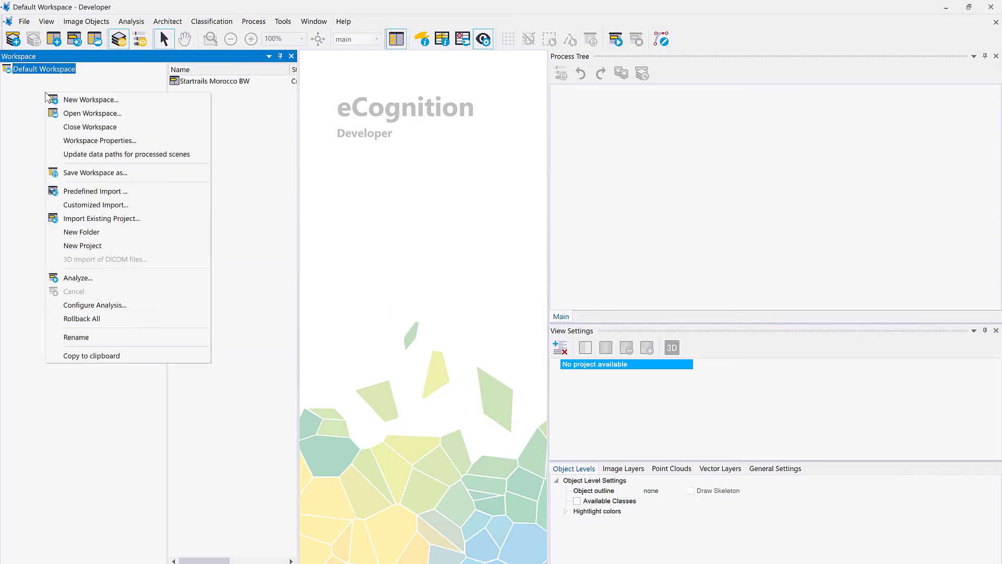
pyautogui.click(133, 194)
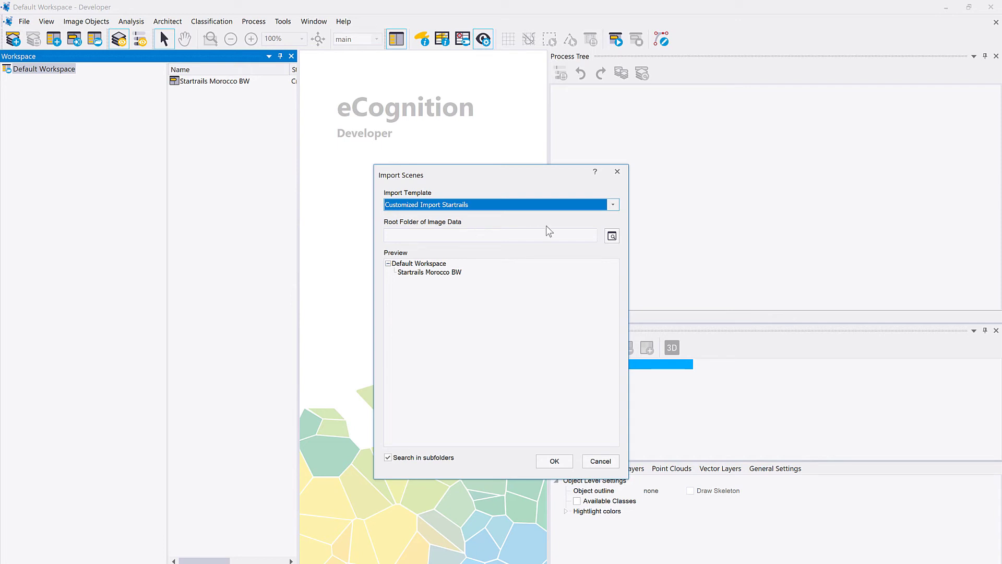
pyautogui.click(613, 204)
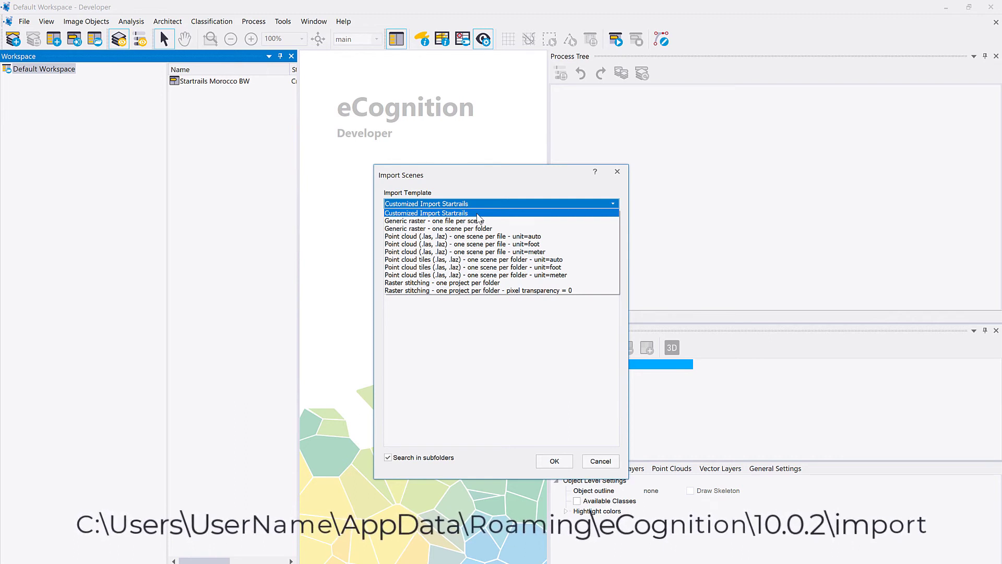
pyautogui.click(483, 213)
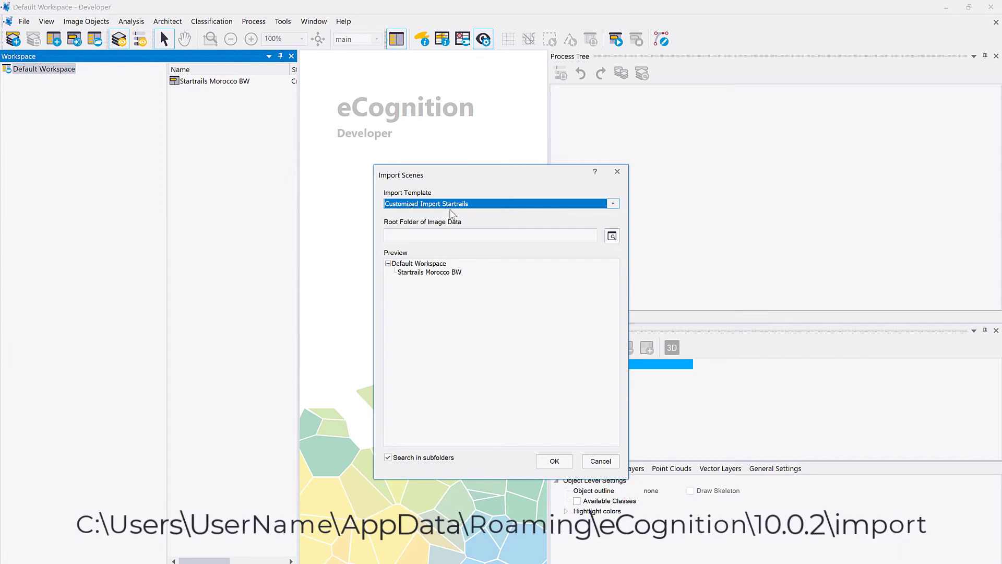
pyautogui.click(459, 237)
pyautogui.click(612, 242)
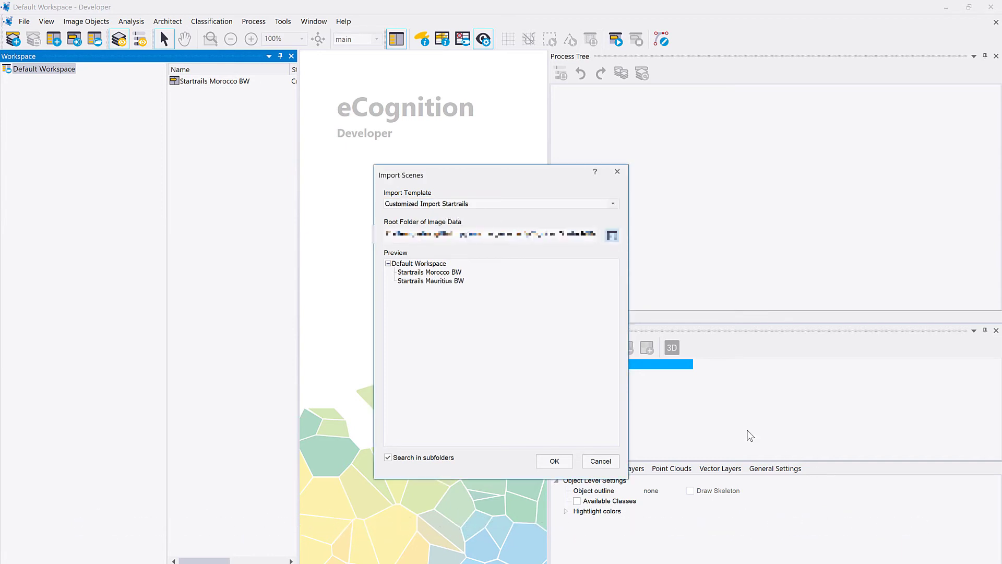
pyautogui.click(555, 462)
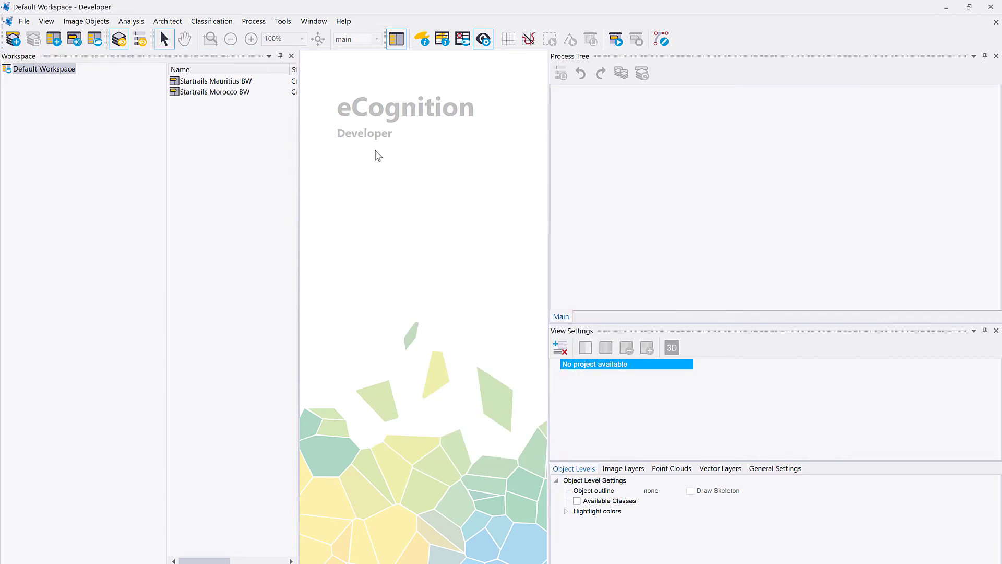
pyautogui.click(251, 84)
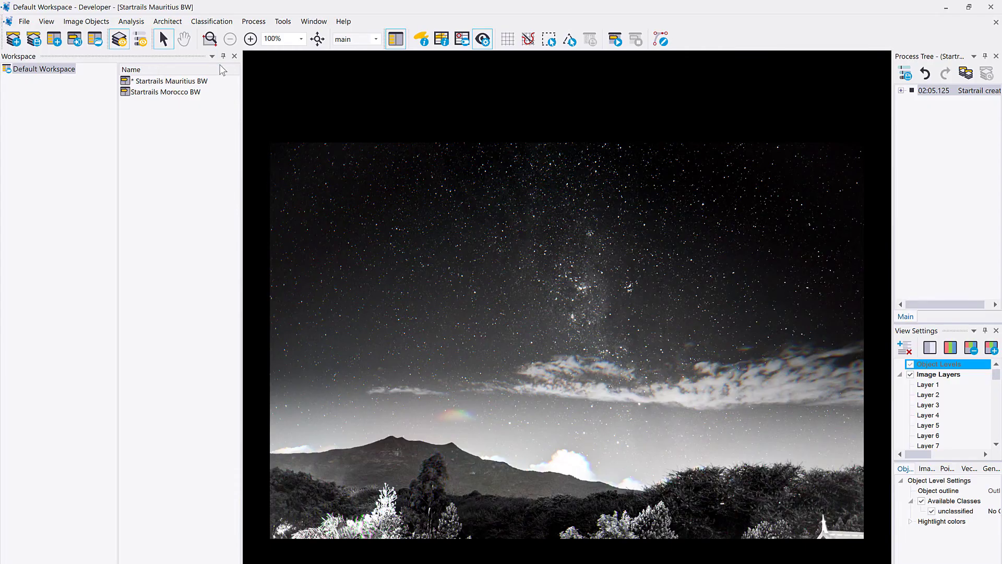
# Switch to the rule set development layout and collapse Process Properties, Feature View and Class Hierarchy to the window edge.
pyautogui.click(140, 42)
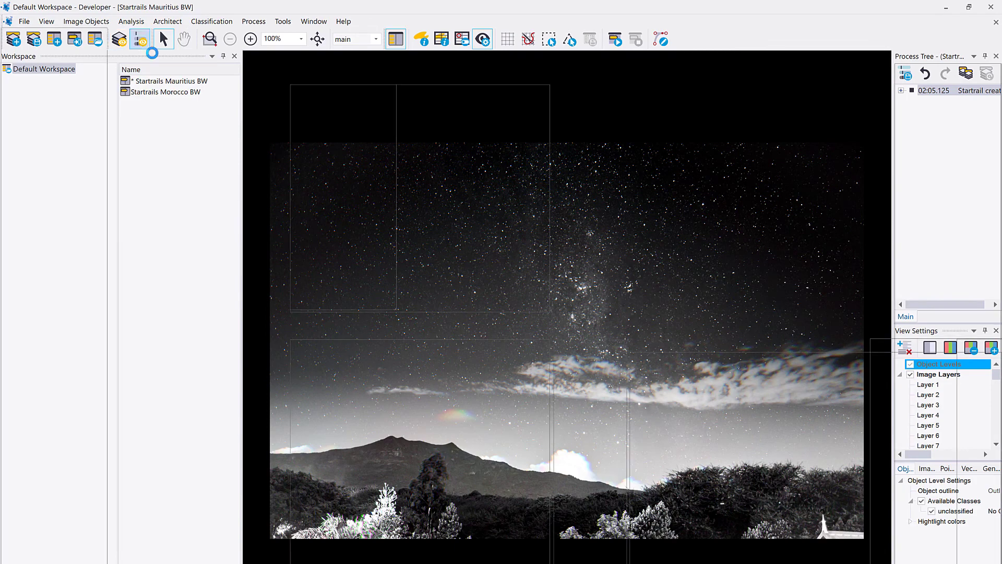
pyautogui.moveTo(553, 194); pyautogui.dragTo(841, 230)
pyautogui.moveTo(585, 217); pyautogui.dragTo(729, 262)
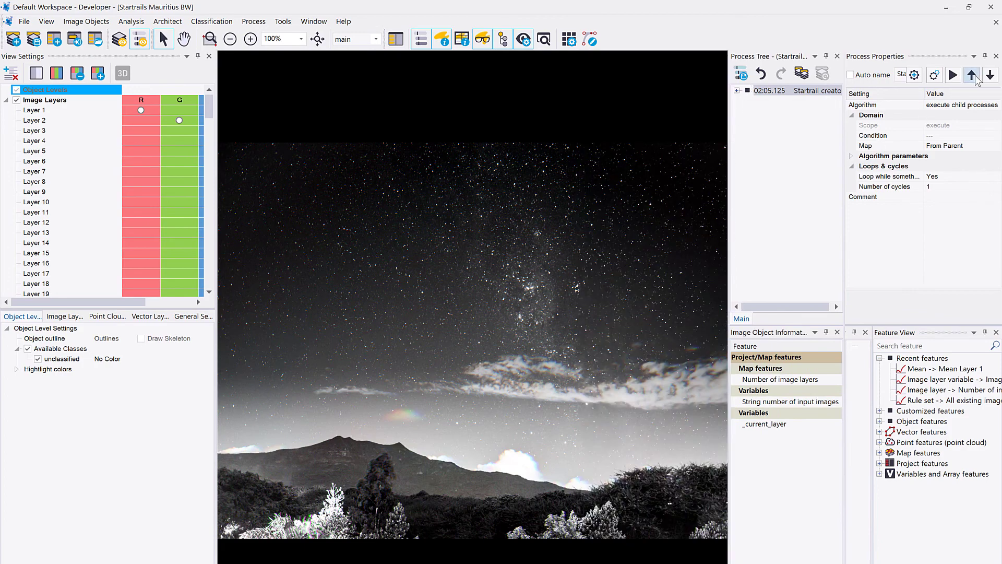
pyautogui.click(985, 56)
pyautogui.click(970, 57)
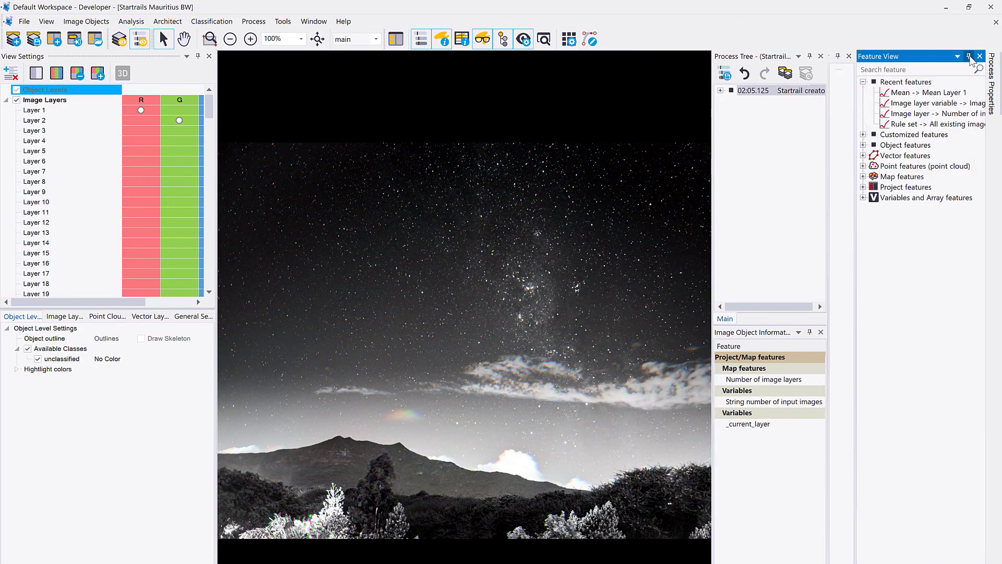
pyautogui.click(968, 56)
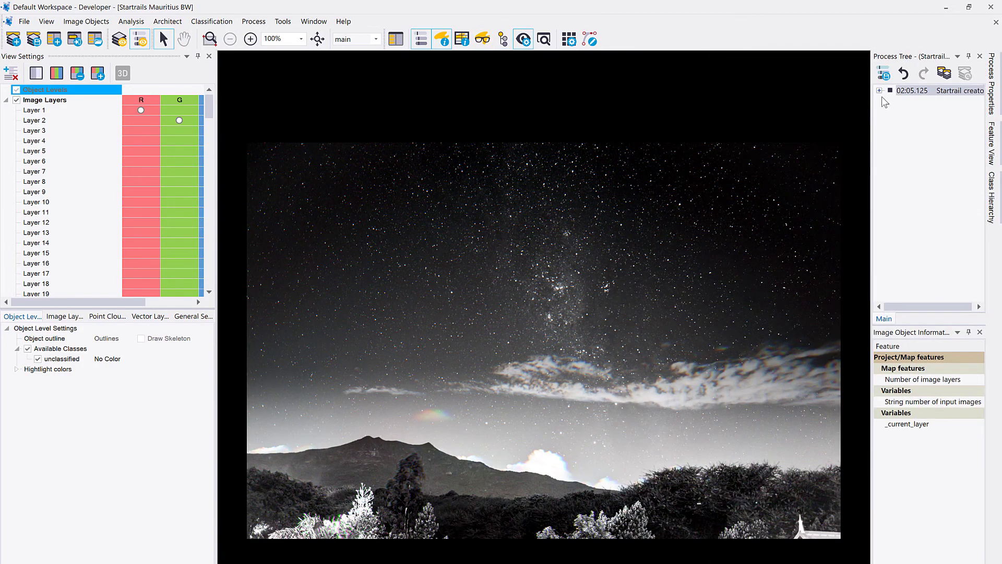
# Expand the Startrail creator process, widen the process tree and fit the image to its view.
pyautogui.click(879, 91)
pyautogui.moveTo(873, 107); pyautogui.dragTo(612, 112)
pyautogui.scroll(-1, 687, 210)
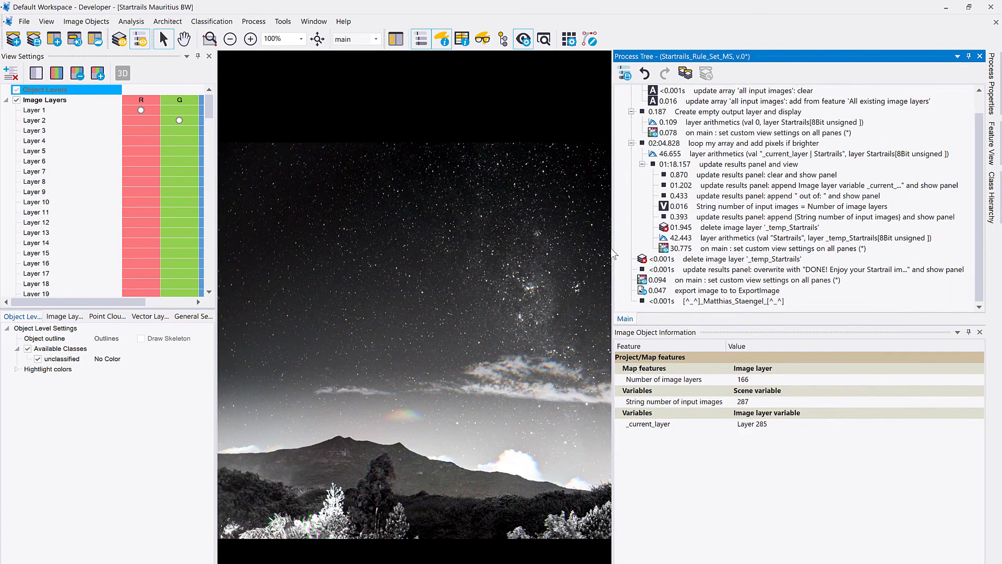
pyautogui.click(317, 40)
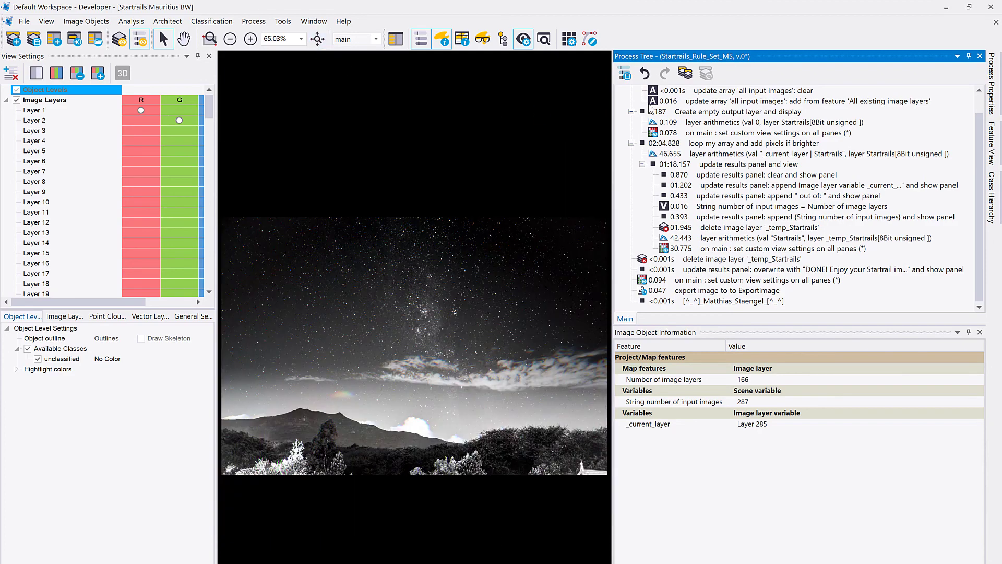
# Execute the clear and show results panel process, dock Progress as a narrow strip above the image, and refit the image in a wider view.
pyautogui.rightClick(678, 176)
pyautogui.click(702, 193)
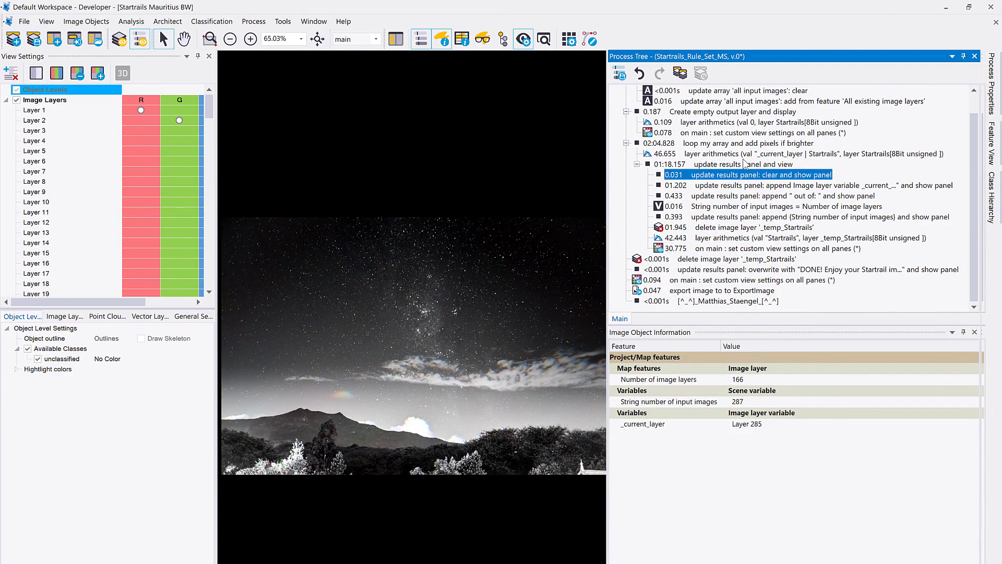
pyautogui.moveTo(982, 77); pyautogui.dragTo(425, 98)
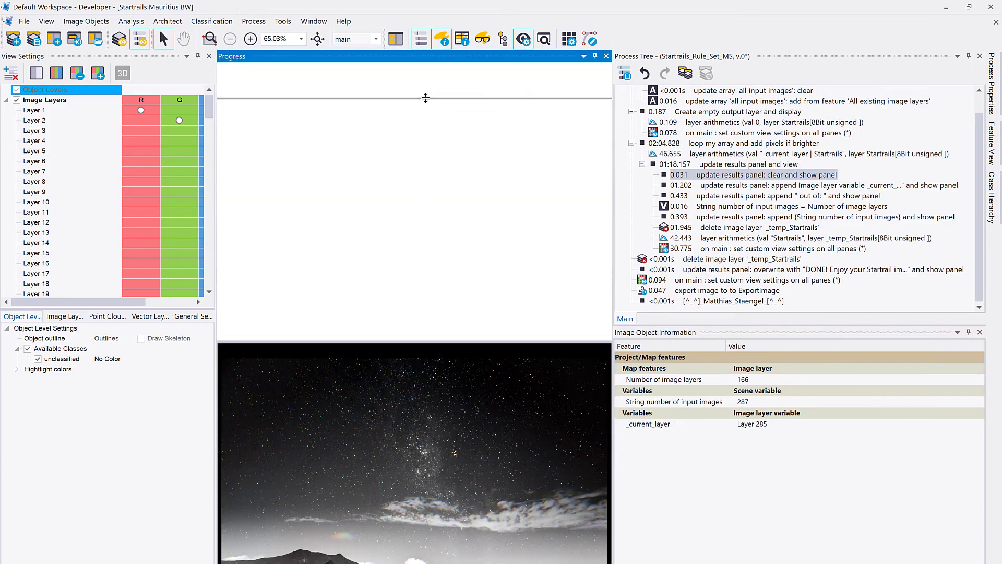
pyautogui.moveTo(613, 199); pyautogui.dragTo(713, 227)
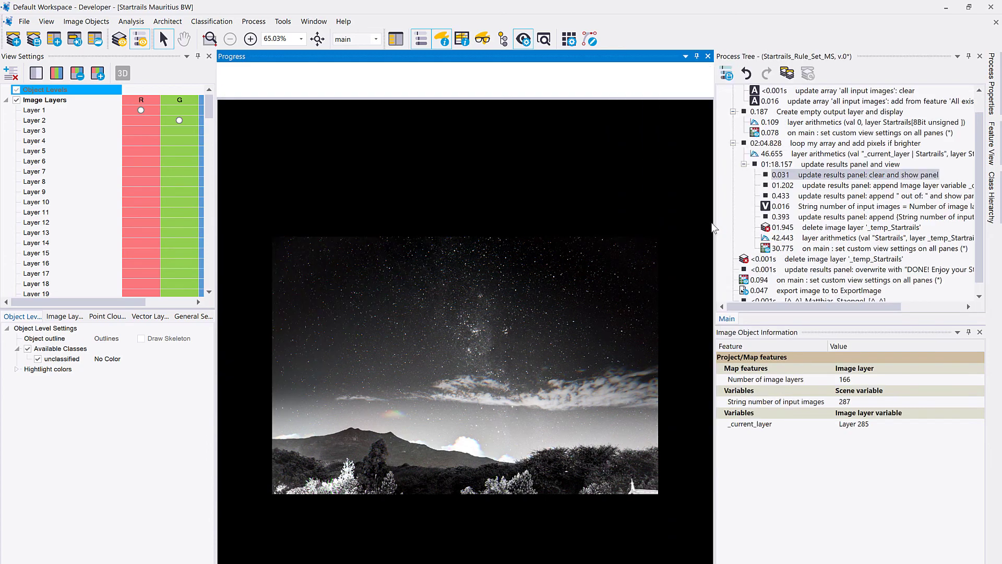
pyautogui.click(318, 39)
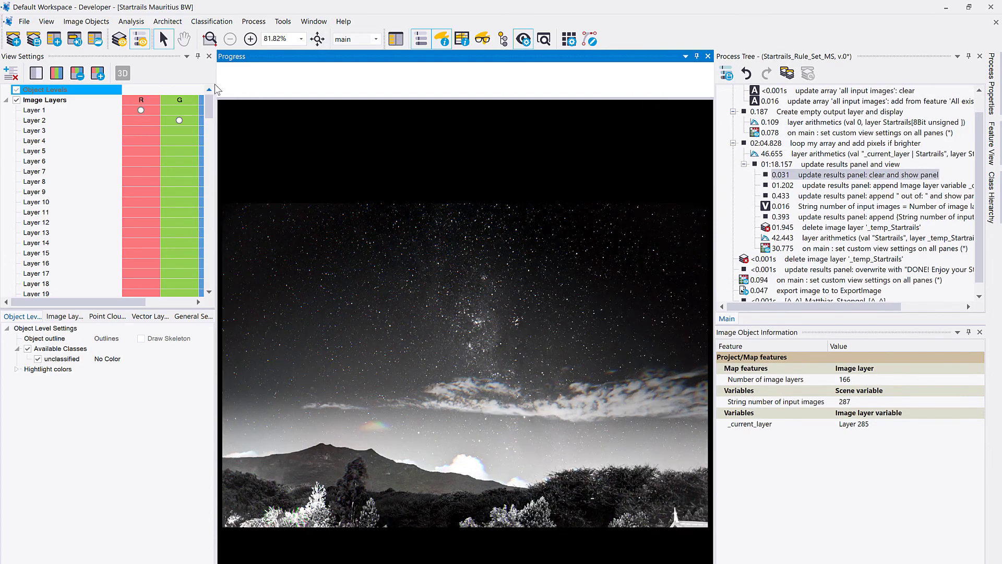
pyautogui.moveTo(216, 84); pyautogui.dragTo(103, 83)
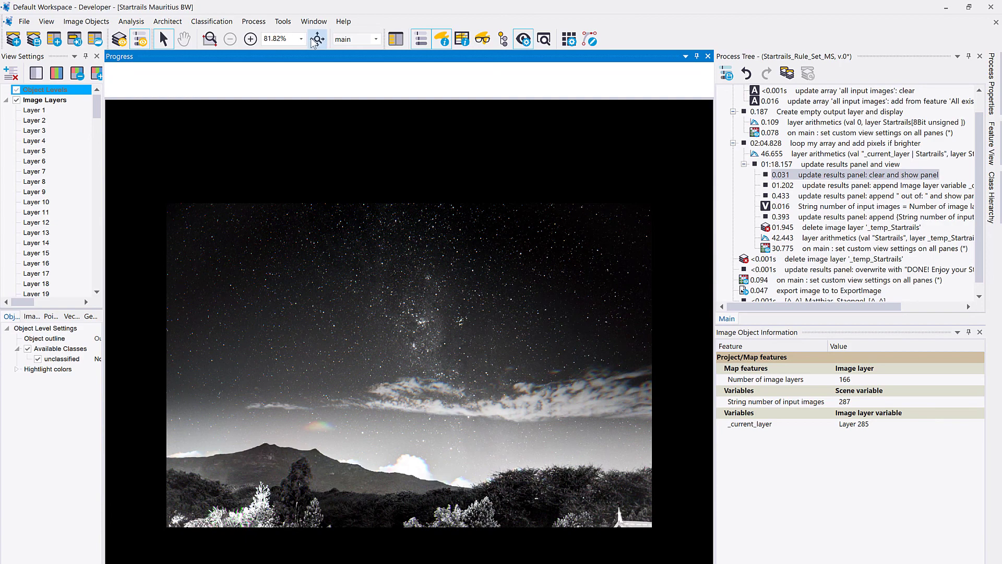
pyautogui.click(315, 41)
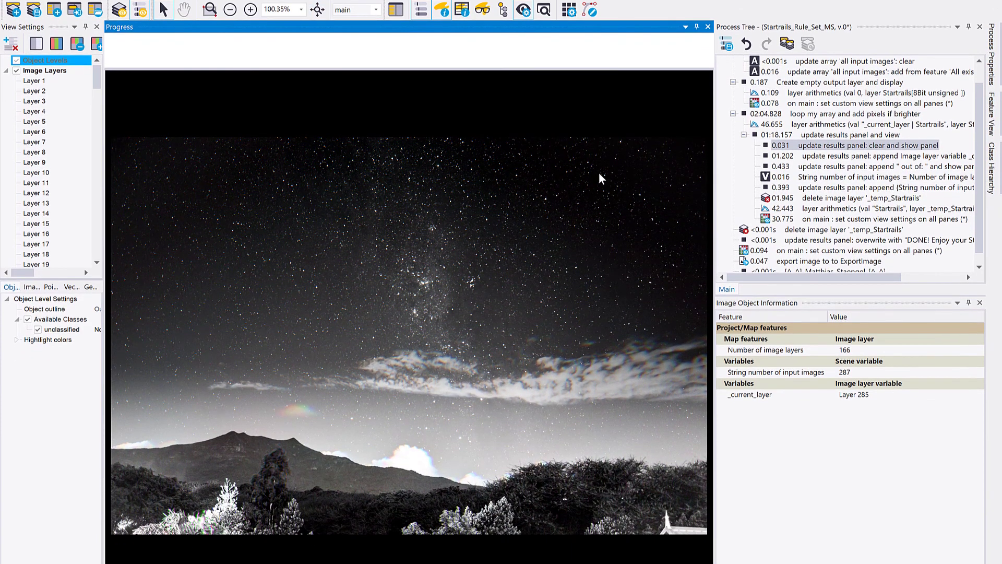
# Execute the complete Startrail creator process on the Startrails Mauritius BW image layers.
pyautogui.scroll(1, 782, 107)
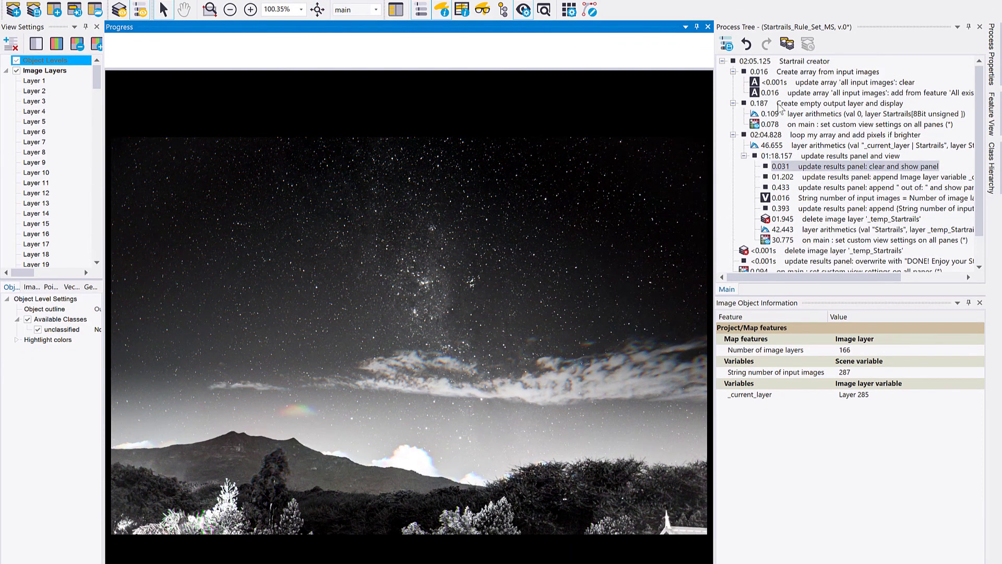
pyautogui.rightClick(777, 61)
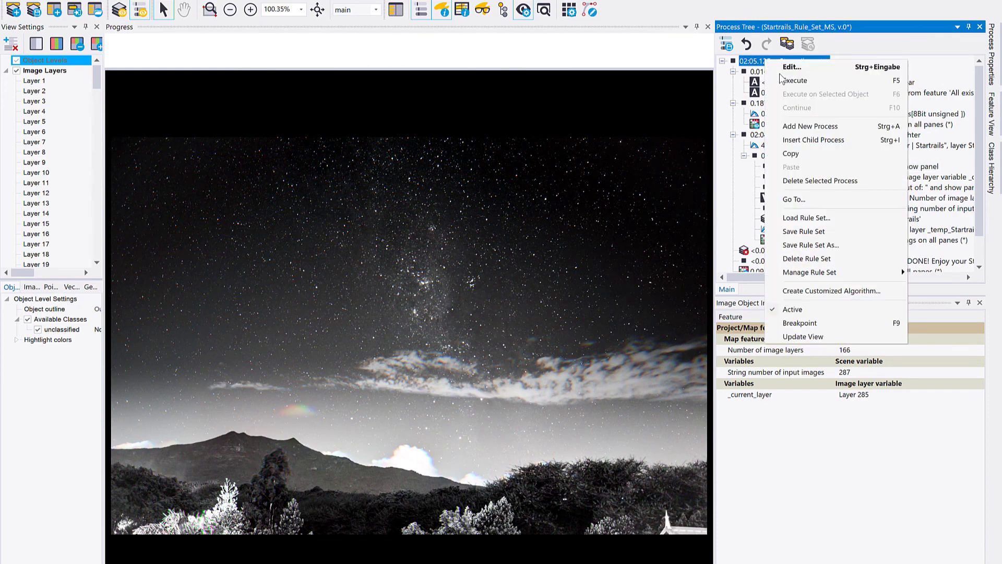
pyautogui.click(795, 81)
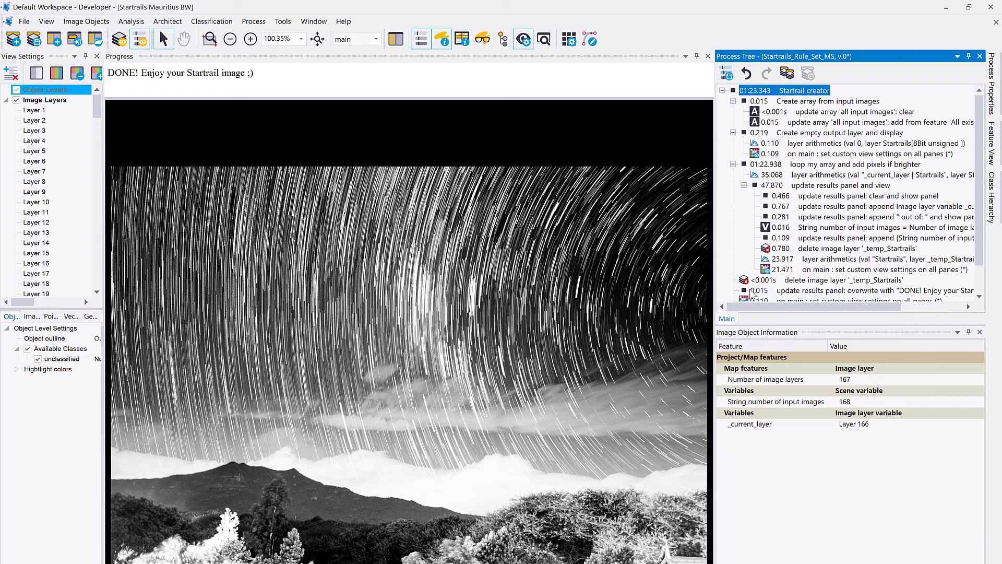
# Widen the view settings and switch between the Startrails layer and the single input layers to compare them.
pyautogui.moveTo(107, 179); pyautogui.dragTo(256, 179)
pyautogui.click(78, 75)
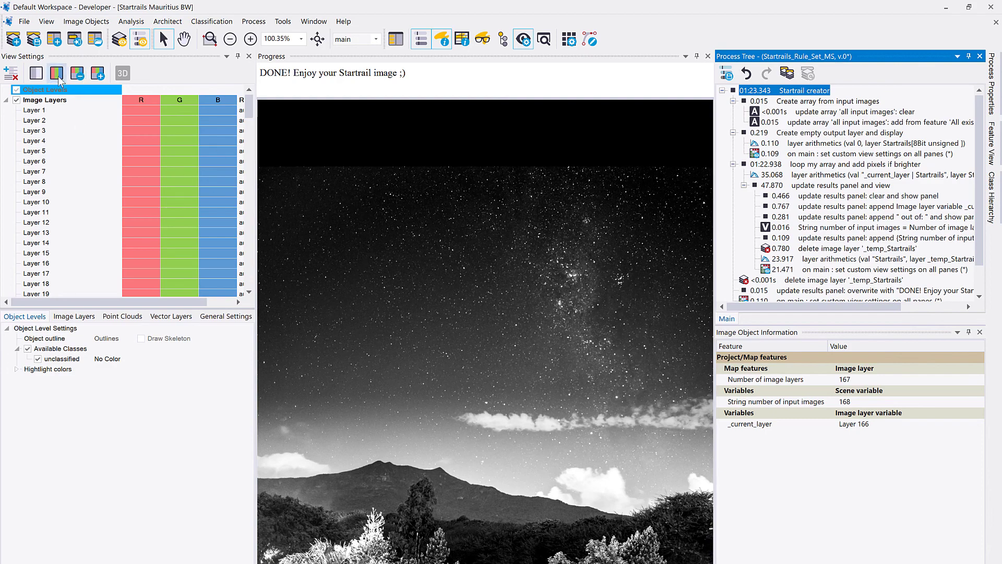
pyautogui.click(81, 74)
pyautogui.click(95, 74)
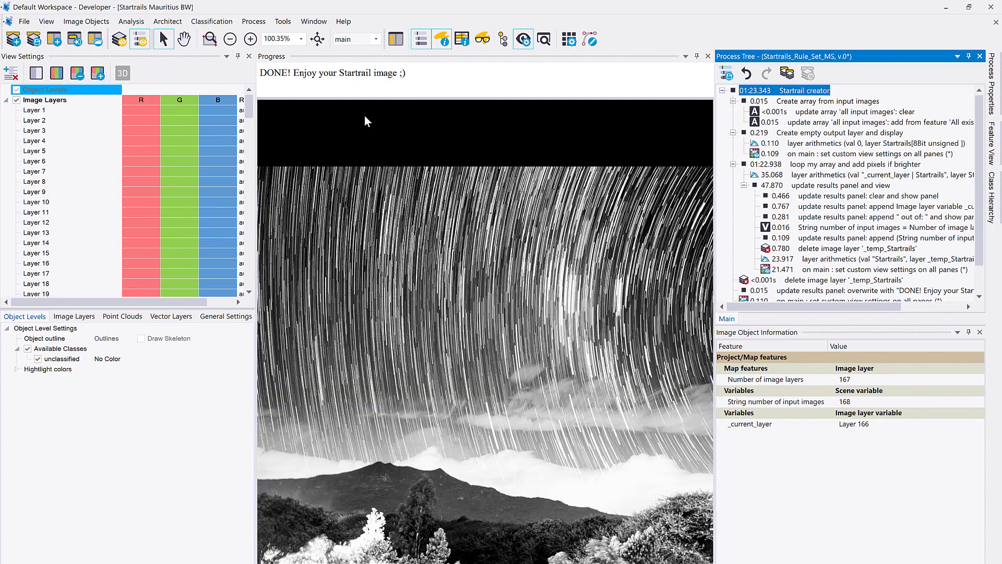